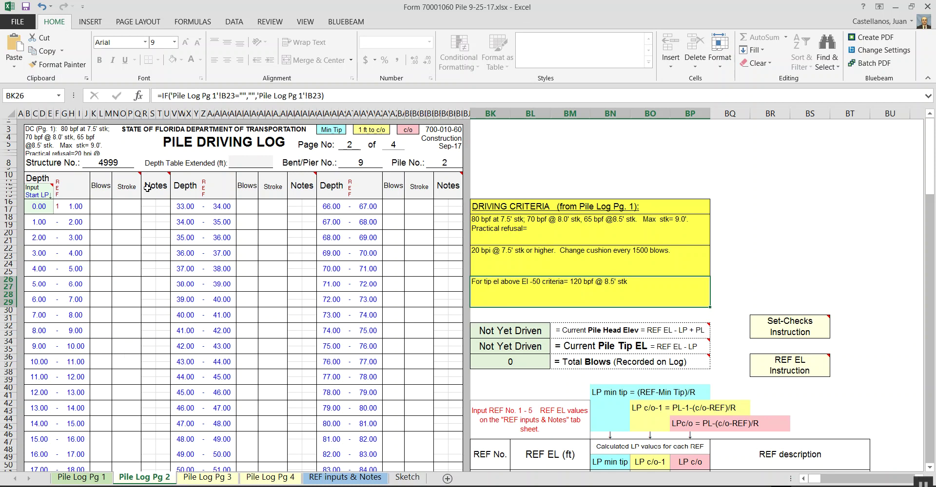
Review the depth tables on the pile log pages, the REF inputs & Notes sheet, and the elevations and pile data on Pile Log Pg 1
click(99, 478)
scroll(187, 320, up, 10)
scroll(211, 327, up, 4)
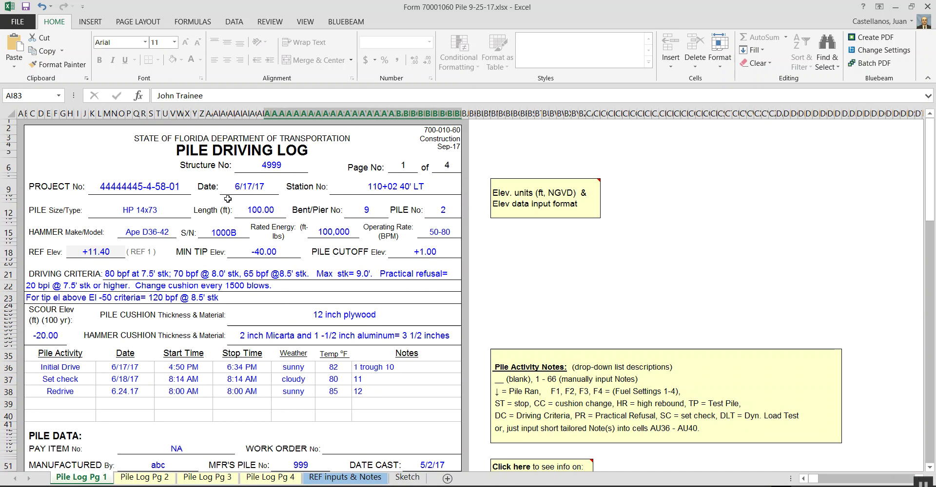
click(155, 480)
scroll(193, 403, down, 5)
scroll(193, 405, down, 10)
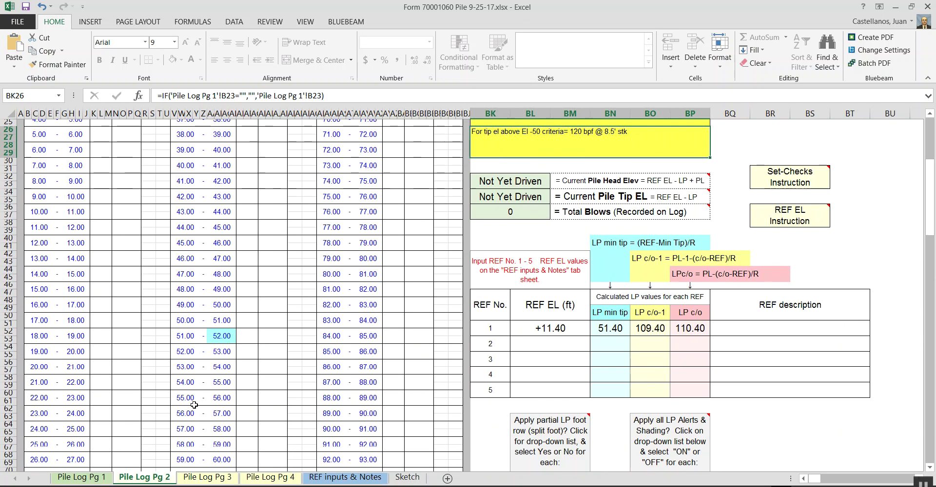
click(200, 478)
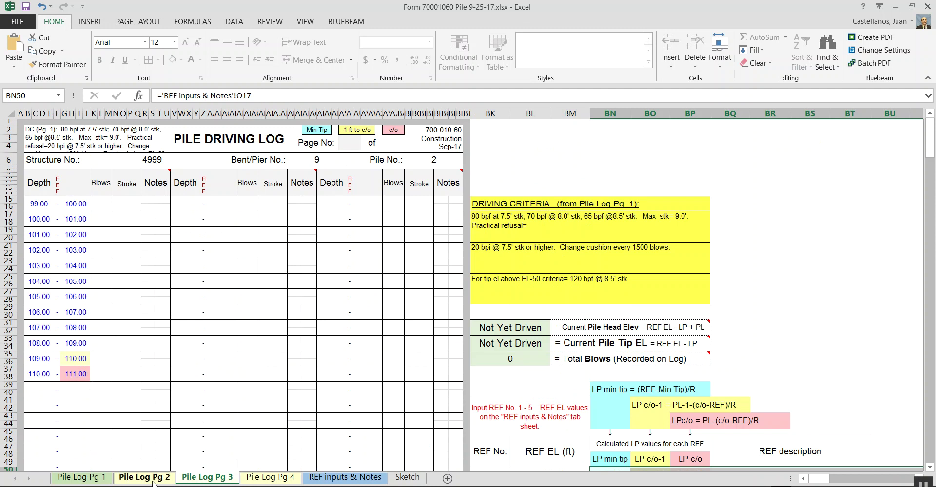
click(333, 478)
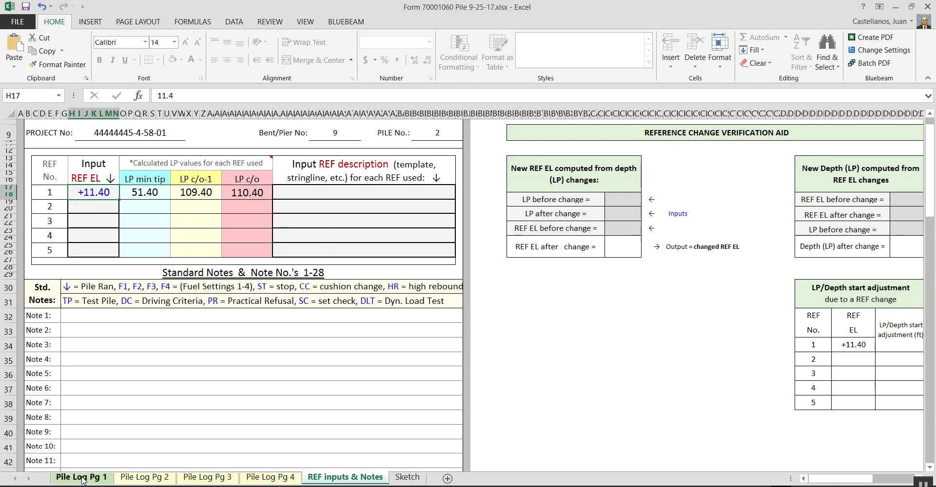
click(150, 479)
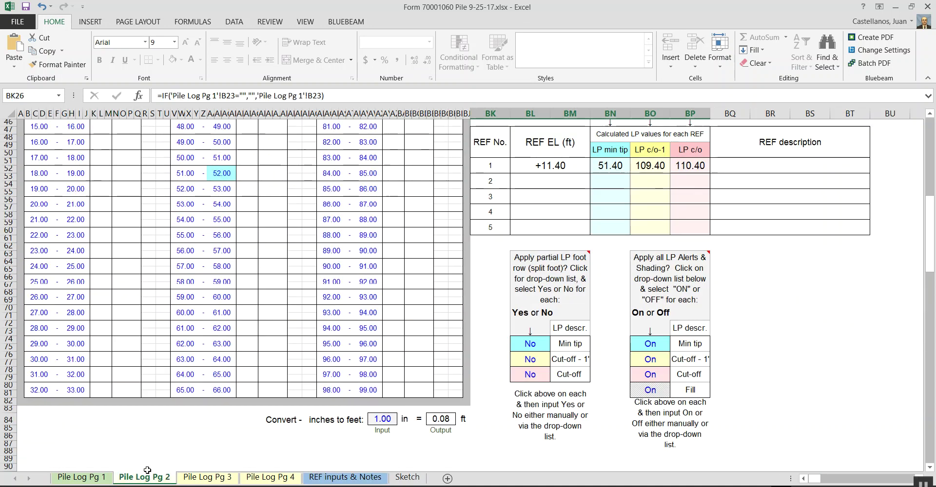
scroll(154, 443, up, 5)
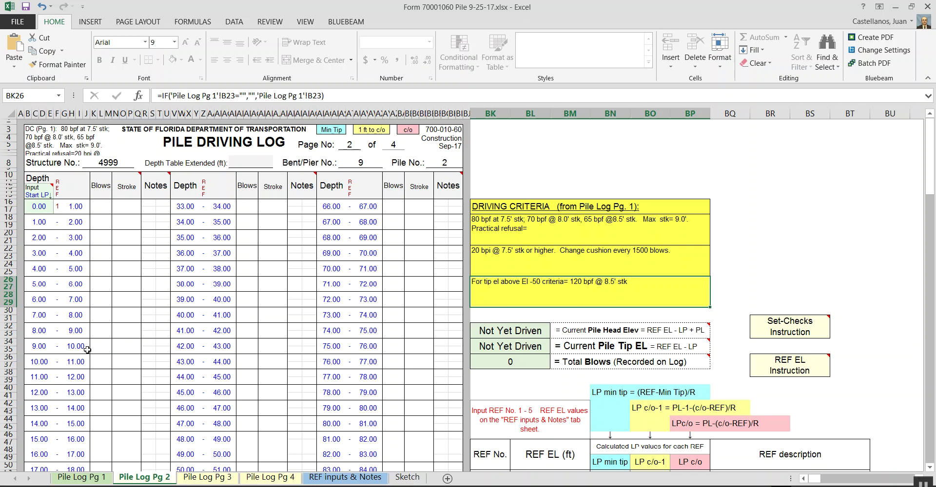
click(80, 478)
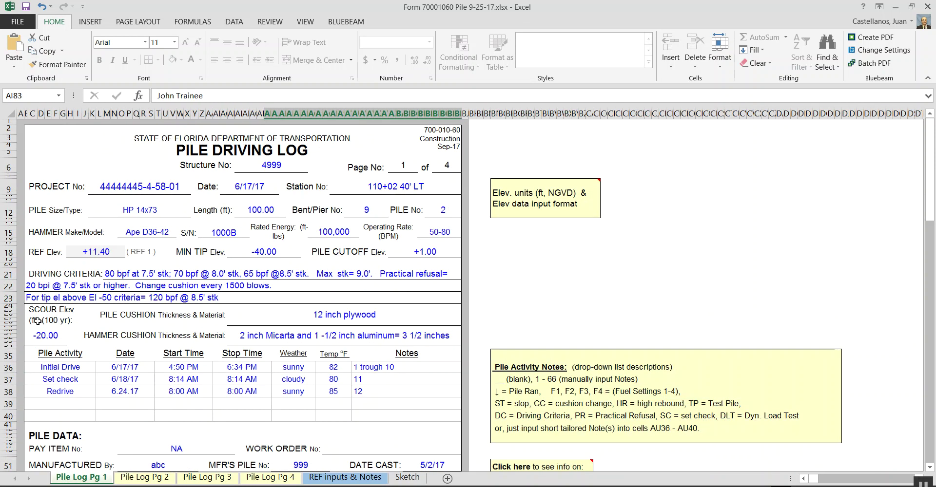
scroll(117, 355, down, 1)
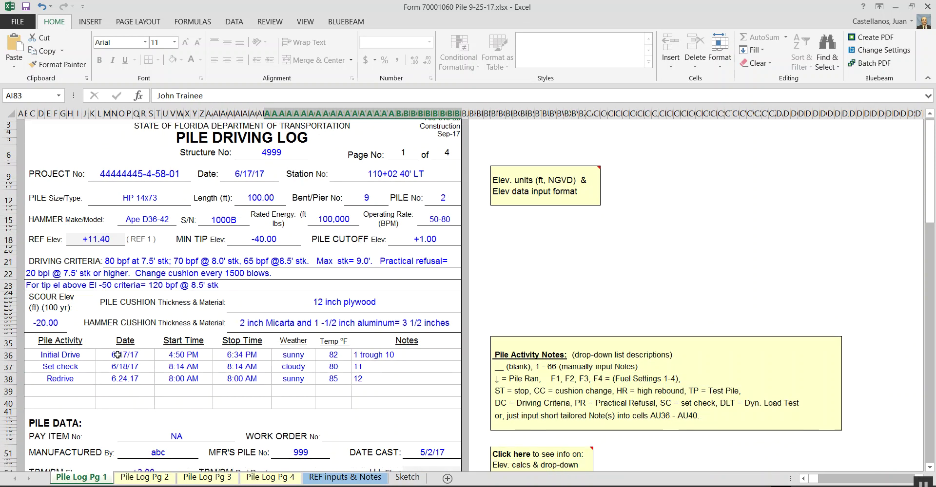
scroll(117, 355, down, 4)
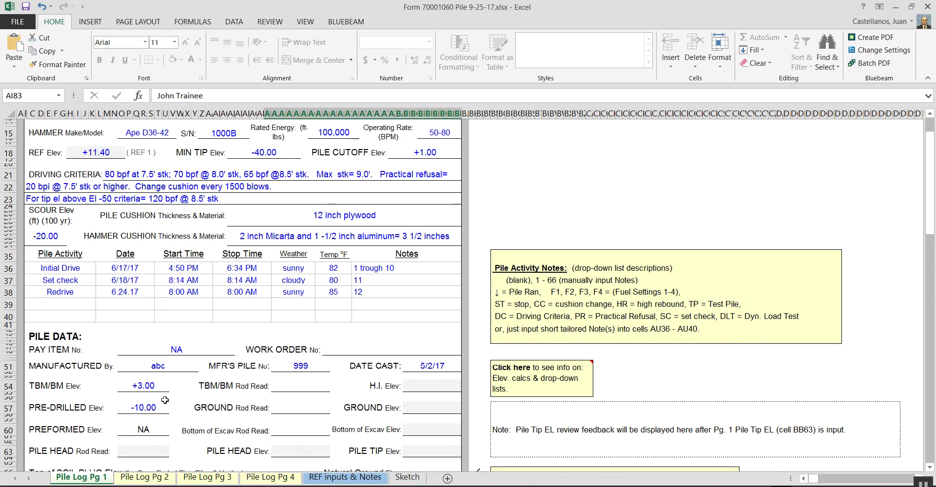
scroll(163, 404, down, 2)
scroll(161, 402, up, 2)
Set the starting LP depth in cell B16 of Pile Log Pg 2 to 20
ctrl+click(134, 483)
click(137, 482)
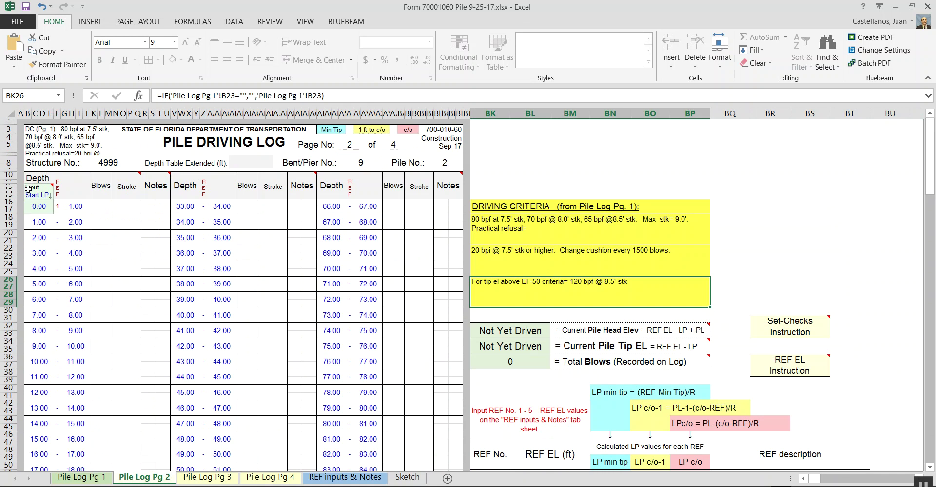
click(32, 207)
text(20)
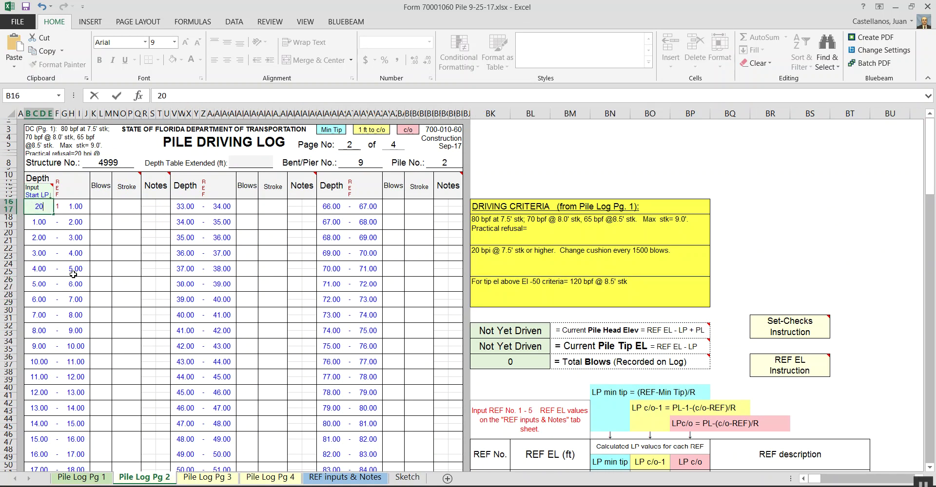
click(119, 283)
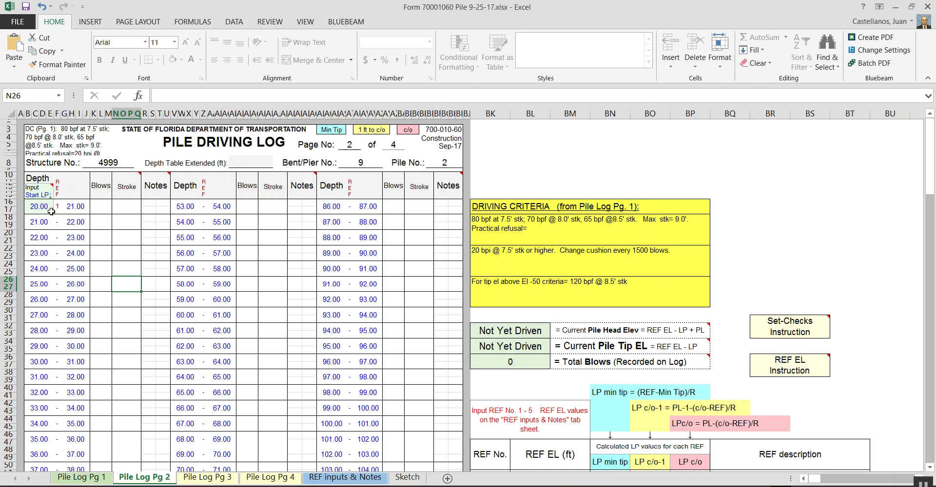
Examine the shaded min tip and cut-off rows in the Pile Log Pg 2 depth table and the matching elevations on Pile Log Pg 1
scroll(60, 275, down, 7)
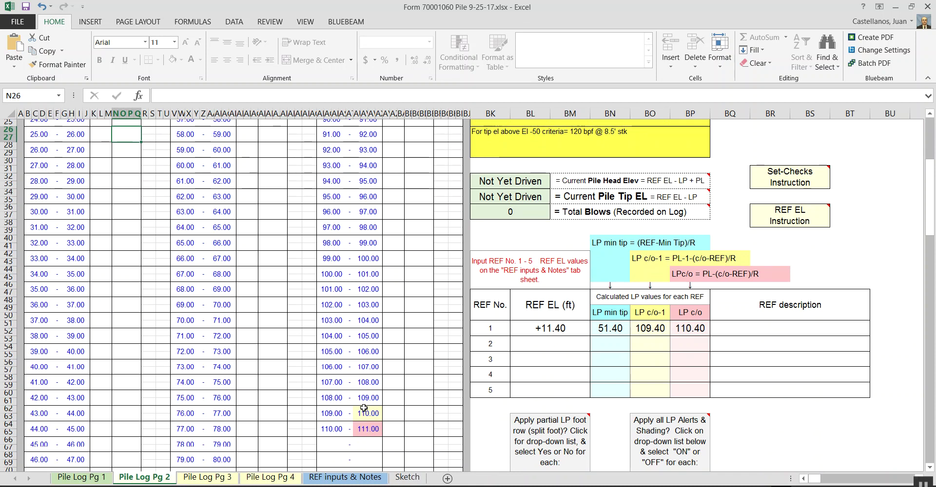
scroll(378, 444, up, 2)
scroll(370, 441, down, 6)
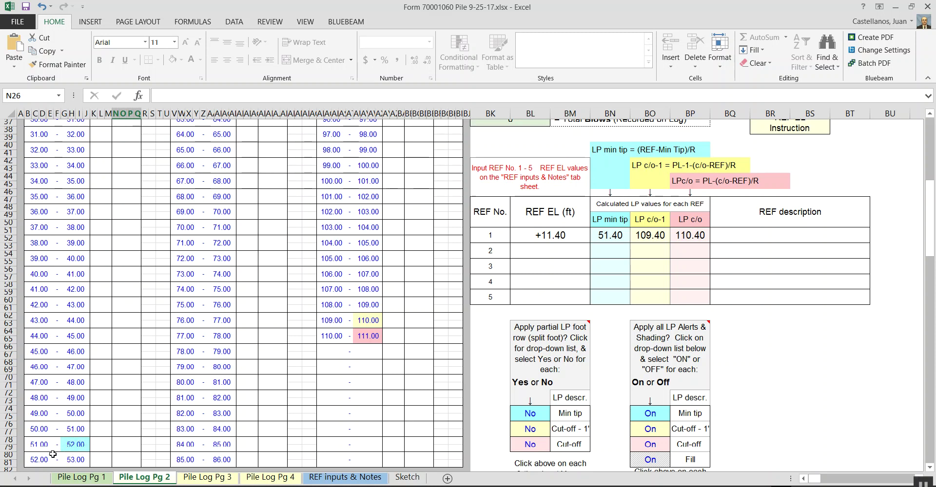
click(99, 480)
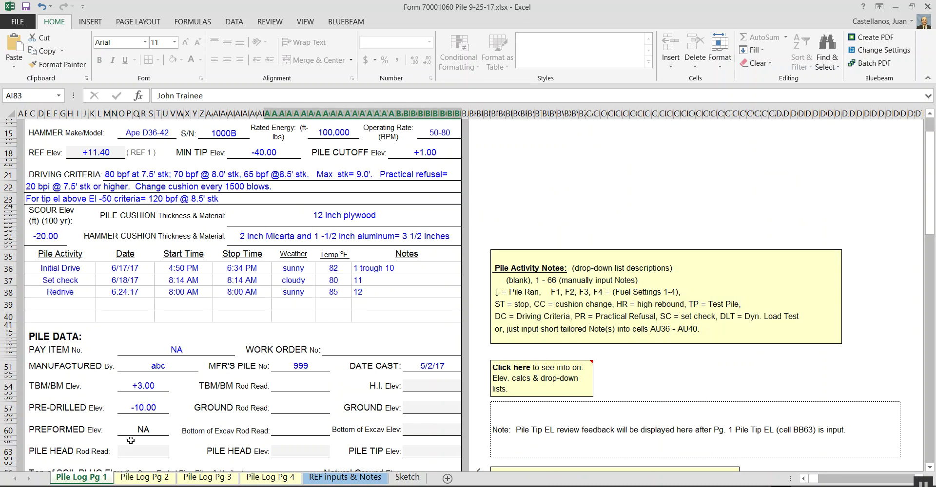
scroll(184, 136, up, 1)
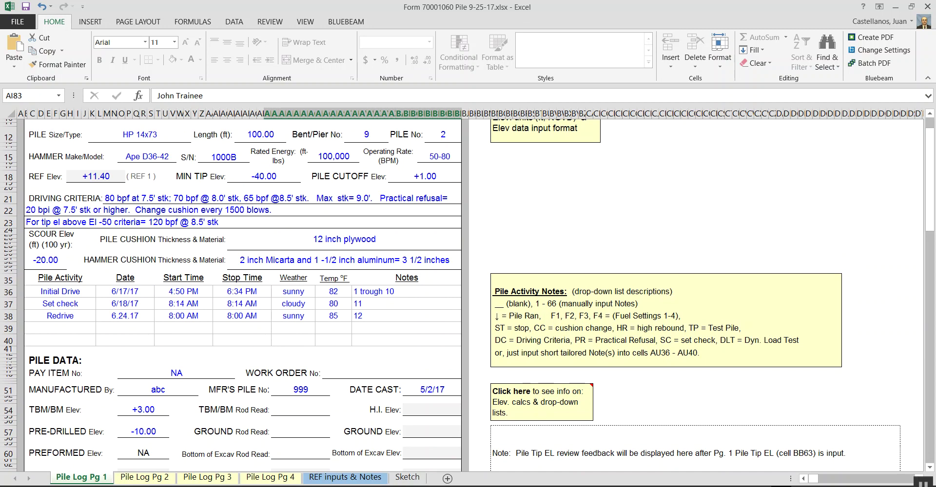
click(146, 478)
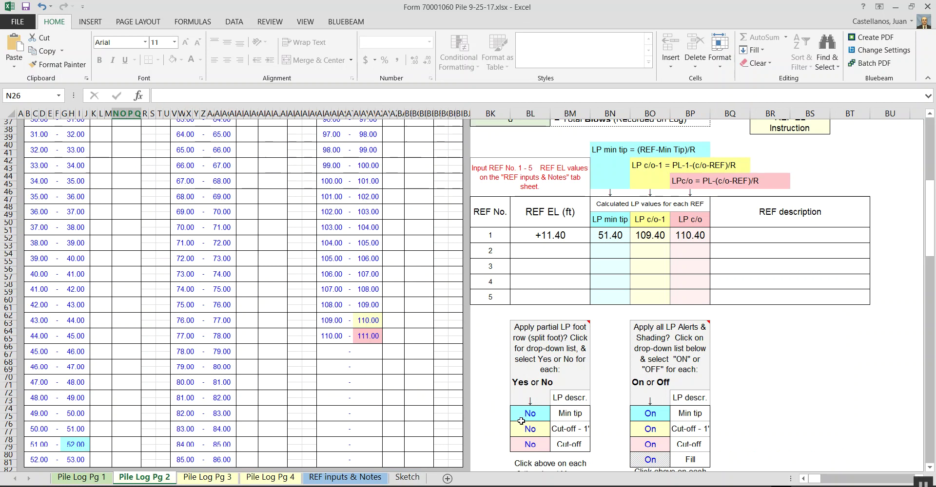
Set the partial LP foot row option for Min tip to Yes on Pile Log Pg 2
scroll(532, 425, down, 1)
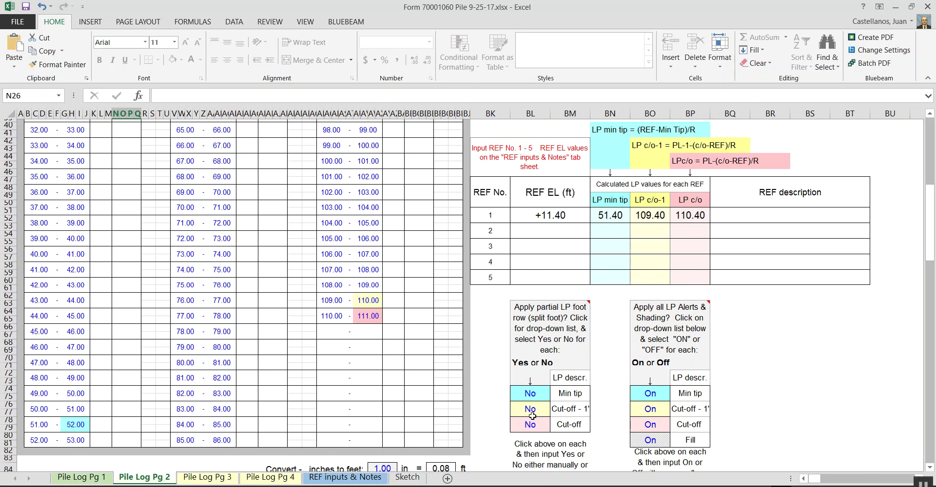
click(533, 392)
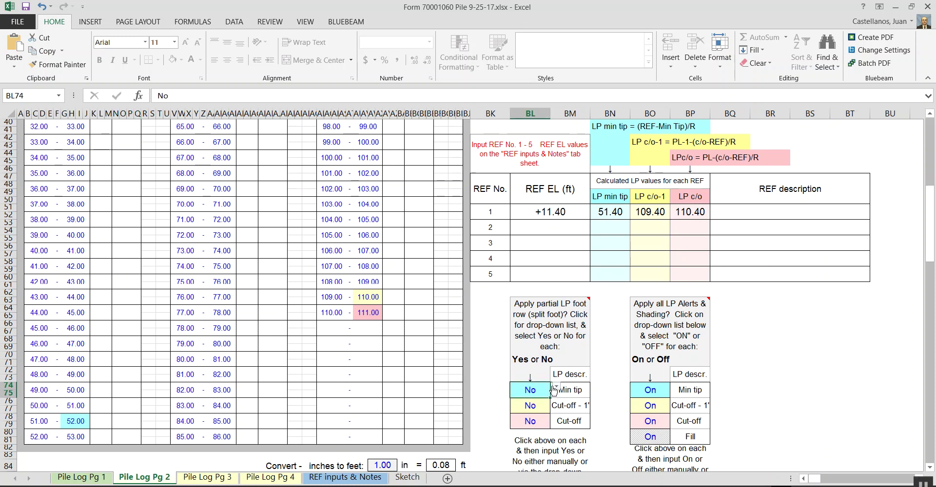
click(556, 386)
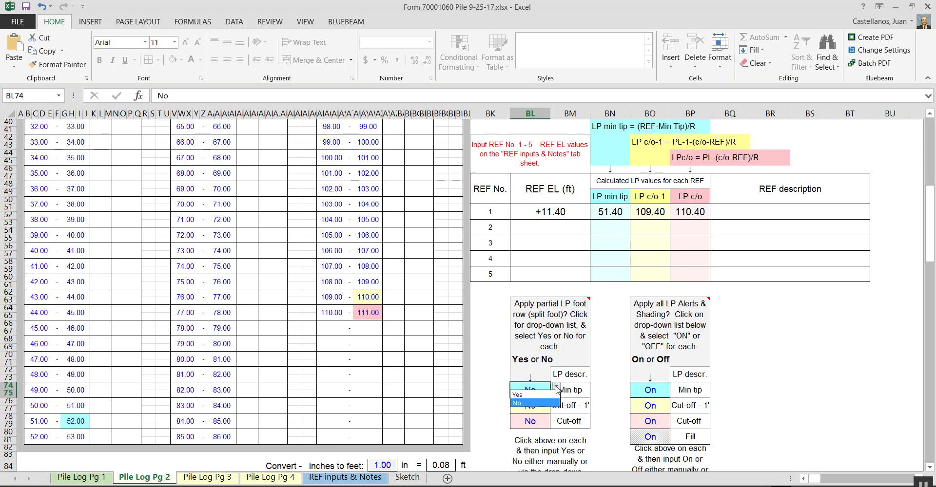
click(533, 395)
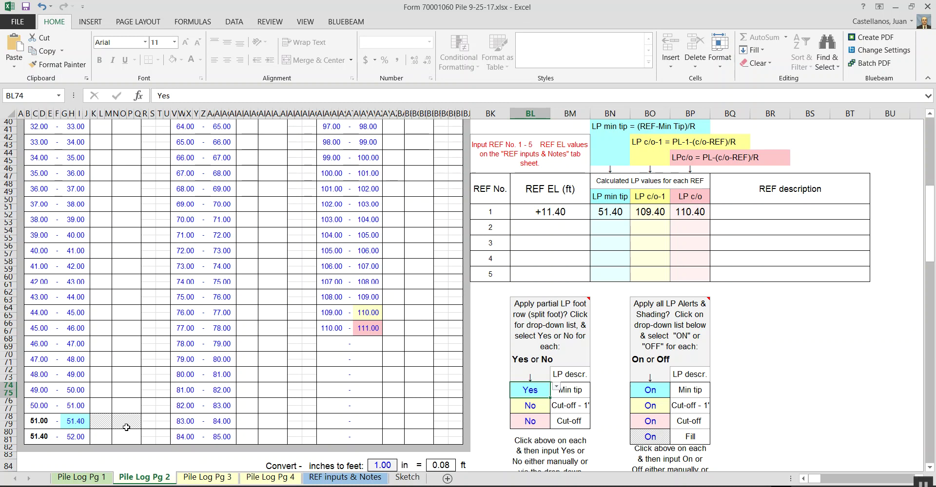
scroll(128, 426, down, 1)
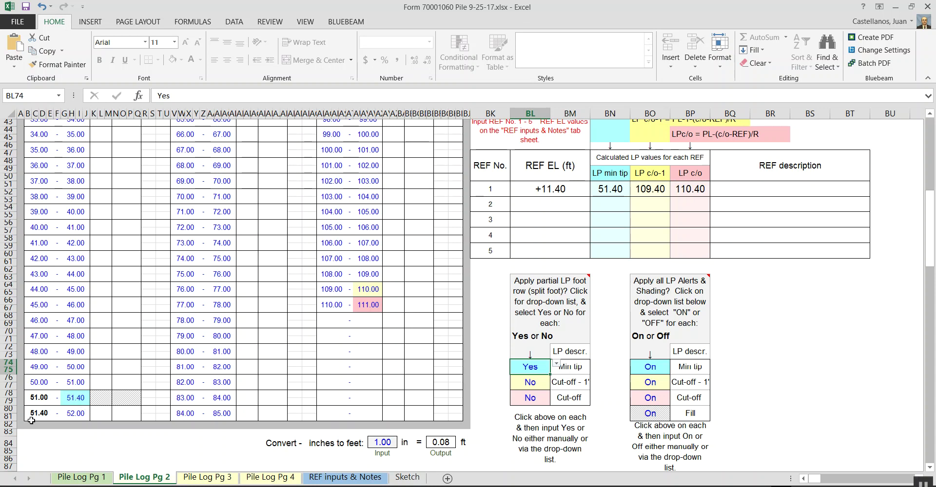
Set the partial LP foot row option to No for Min tip and to Yes for Cut-off - 1'
click(556, 364)
click(519, 383)
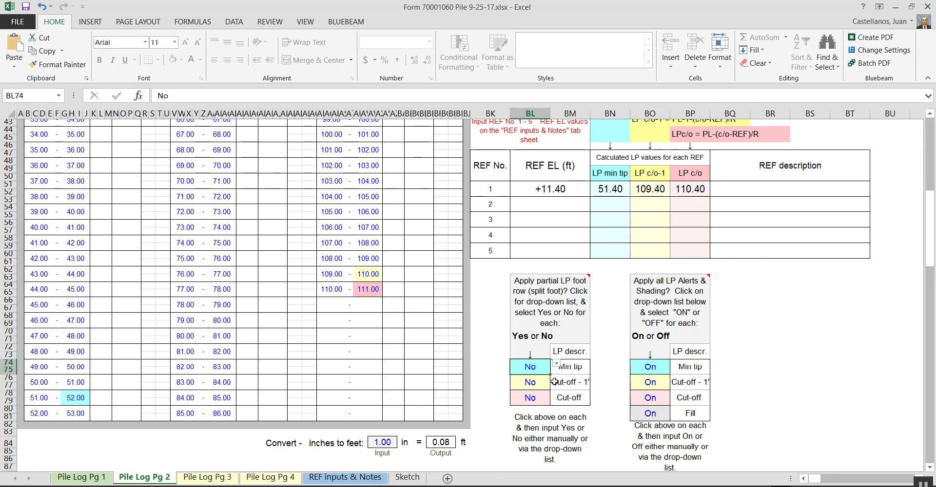
click(542, 390)
click(545, 396)
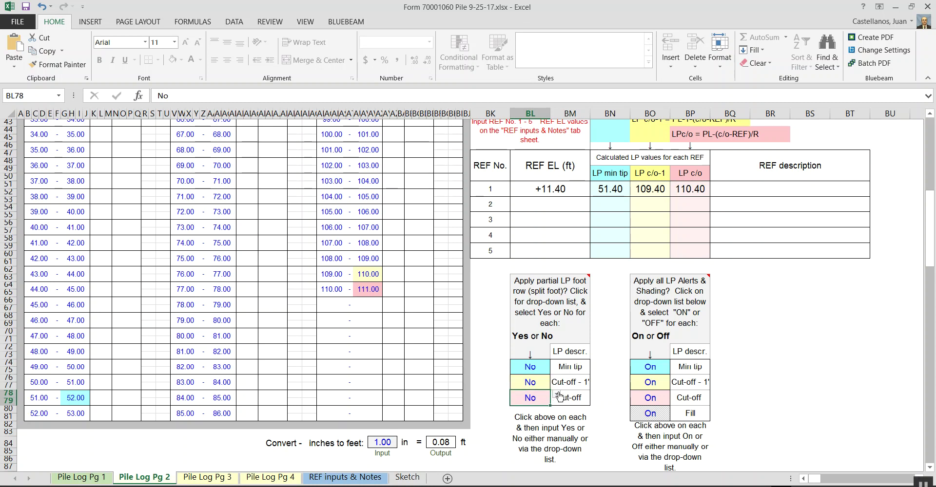
click(532, 383)
click(556, 379)
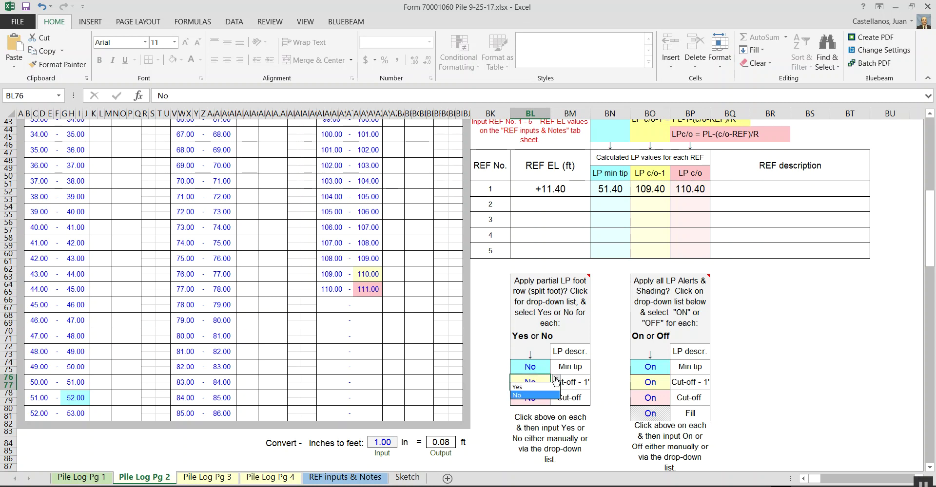
click(539, 388)
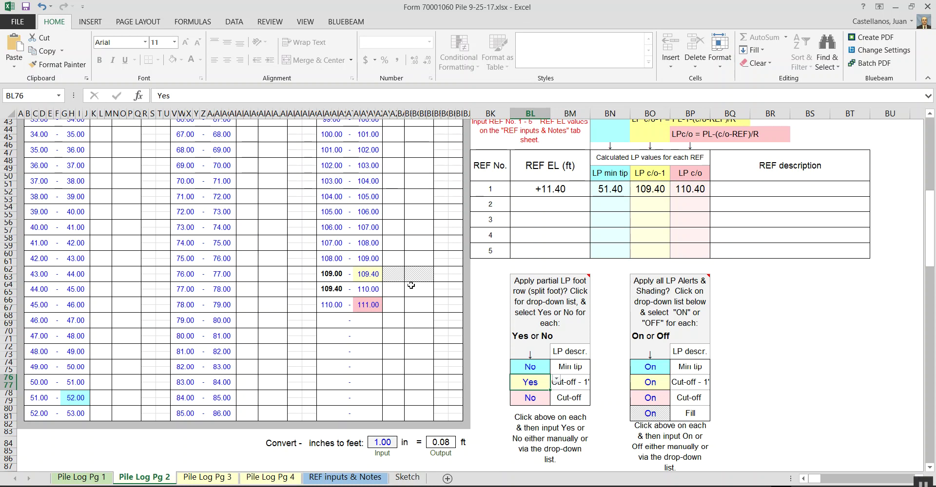
Set the partial LP foot row option to Yes for Cut-off and for Min tip
click(537, 401)
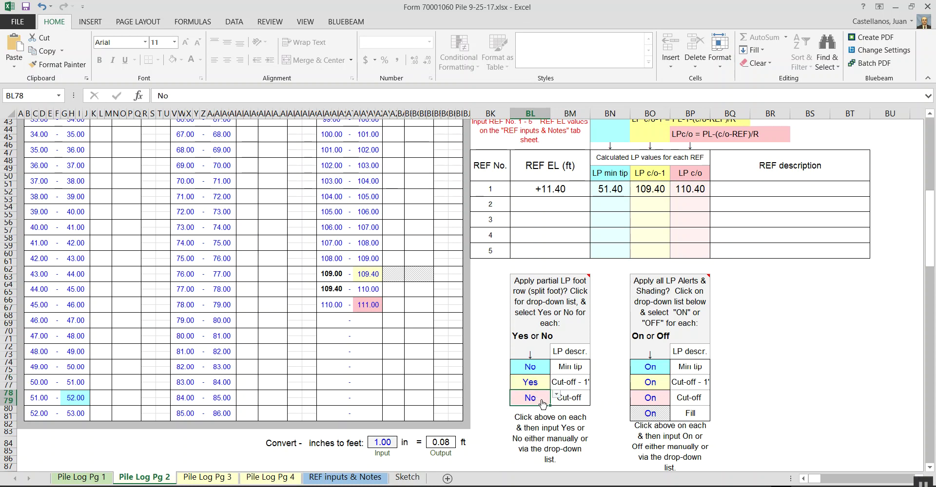
click(556, 394)
click(540, 404)
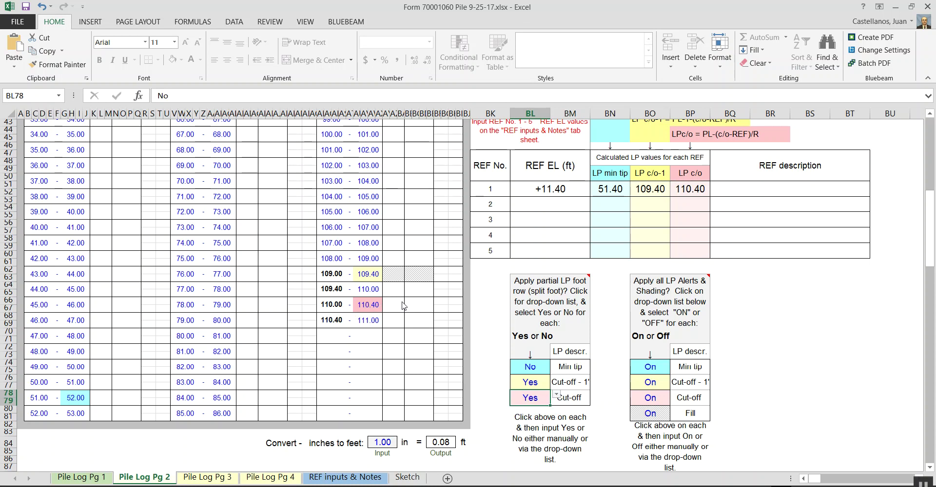
click(535, 367)
click(556, 364)
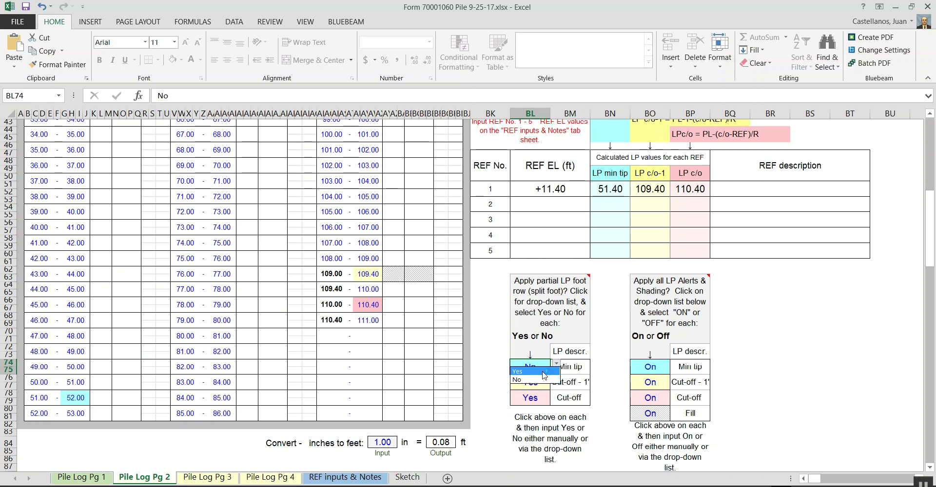
click(544, 373)
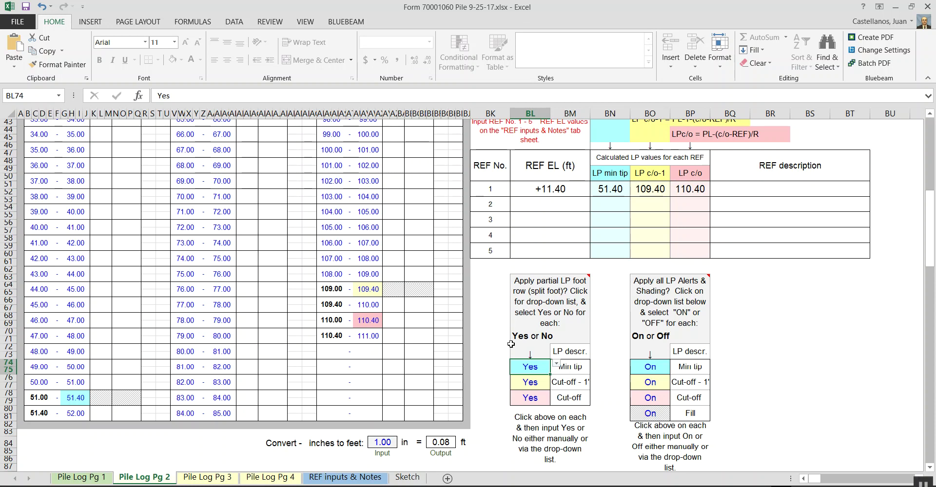
Set the partial LP foot row option to No for Min tip and for Cut-off - 1'
click(558, 365)
click(538, 386)
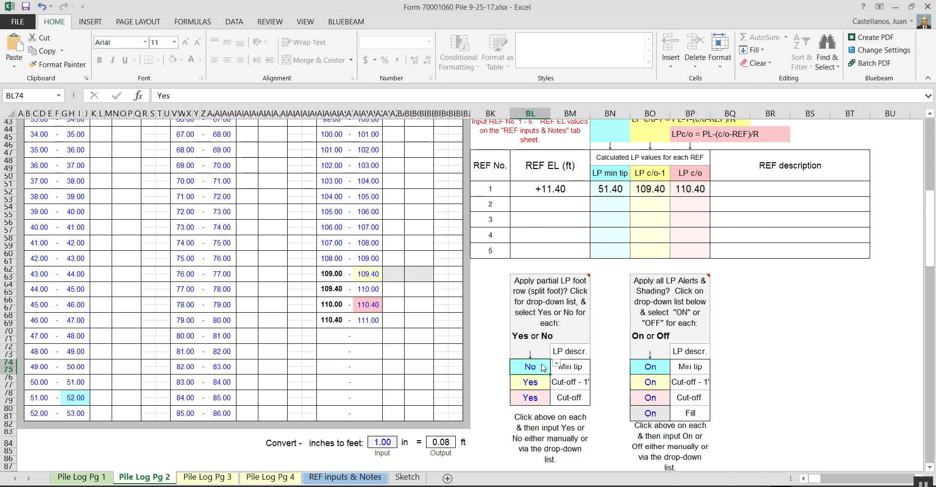
click(539, 385)
key(alt+Down)
click(556, 379)
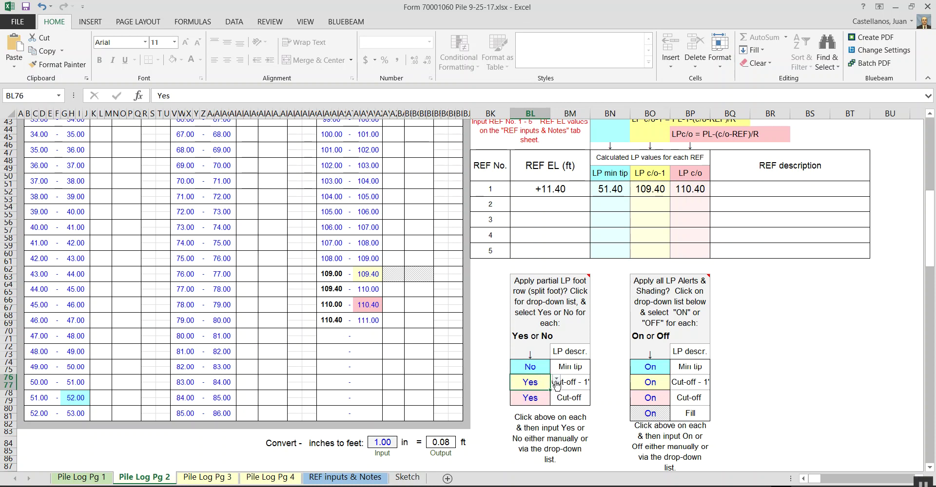
click(556, 379)
click(542, 395)
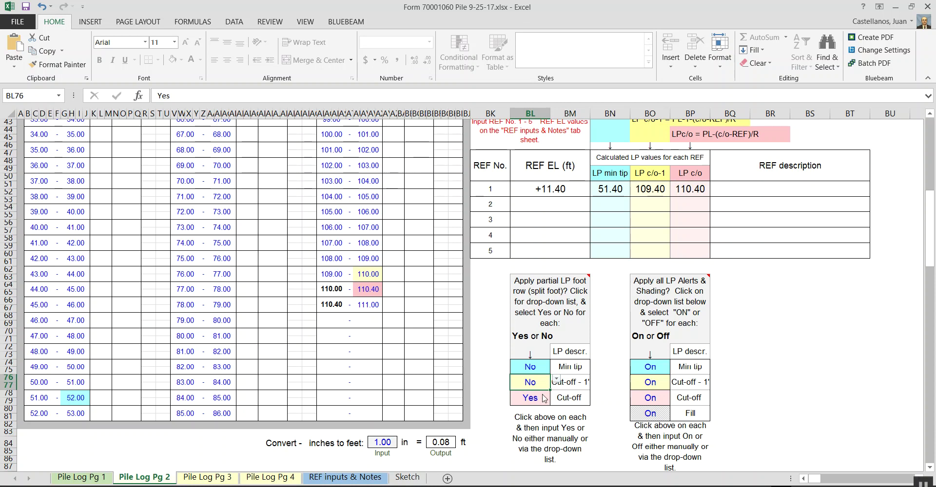
Set the partial LP foot row option for Cut-off to No
click(546, 397)
click(554, 397)
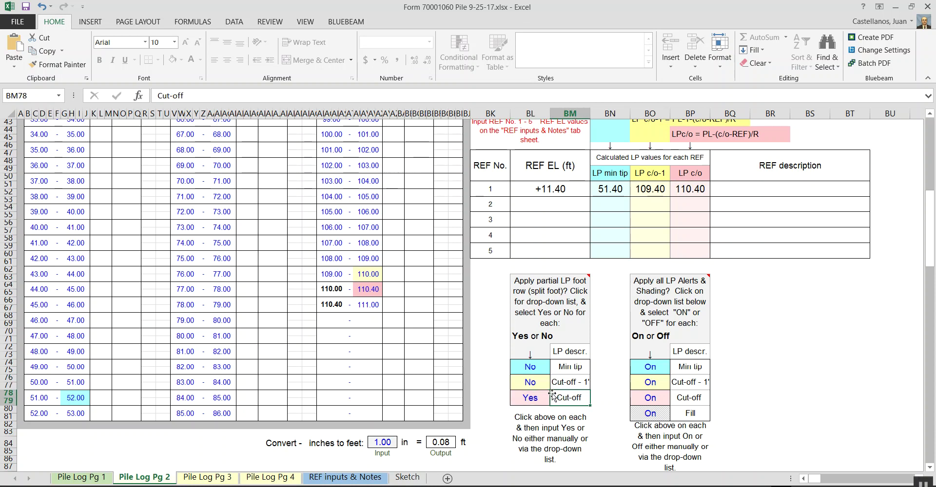
click(534, 399)
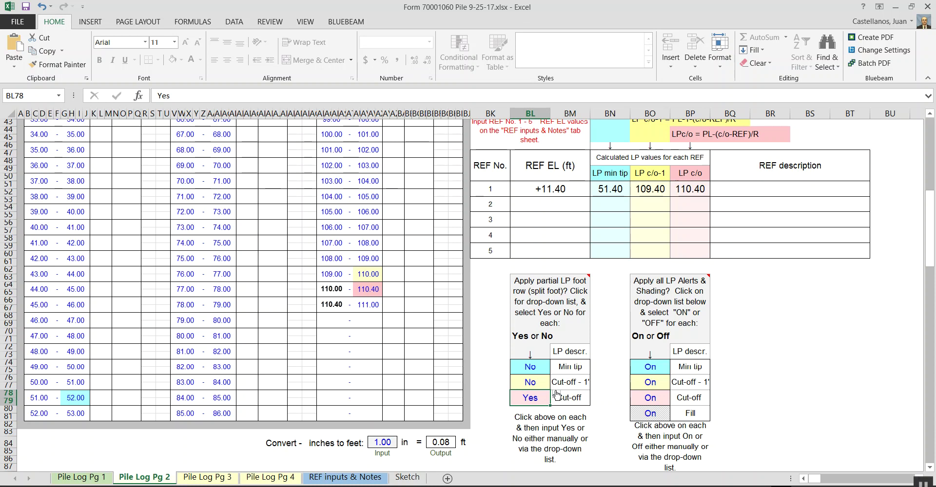
click(555, 395)
click(538, 412)
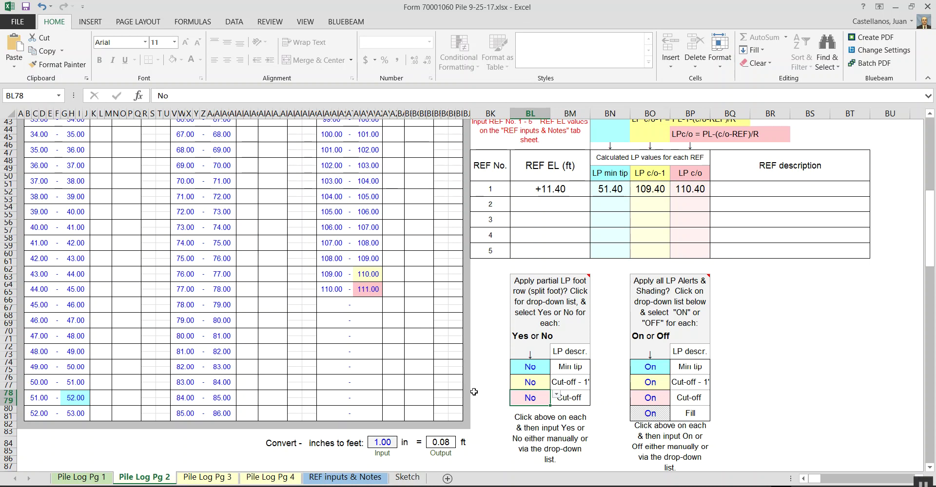
Check the last two shaded depth cells, and set the partial LP foot row option for Cut-off - 1' to Yes
click(350, 289)
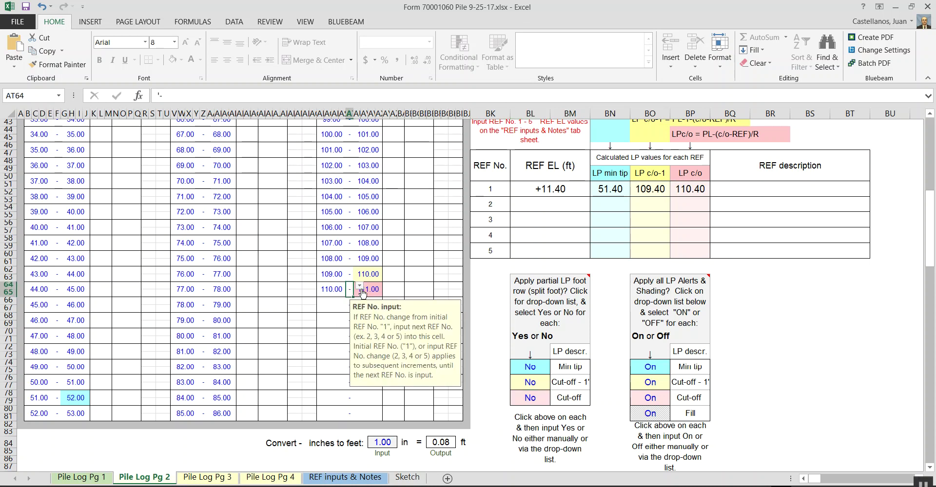
click(369, 275)
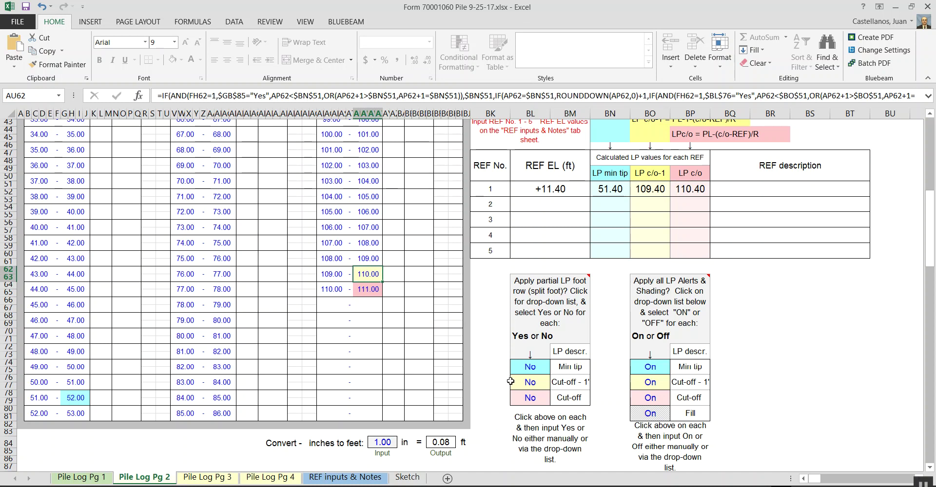
click(535, 380)
click(556, 380)
click(518, 387)
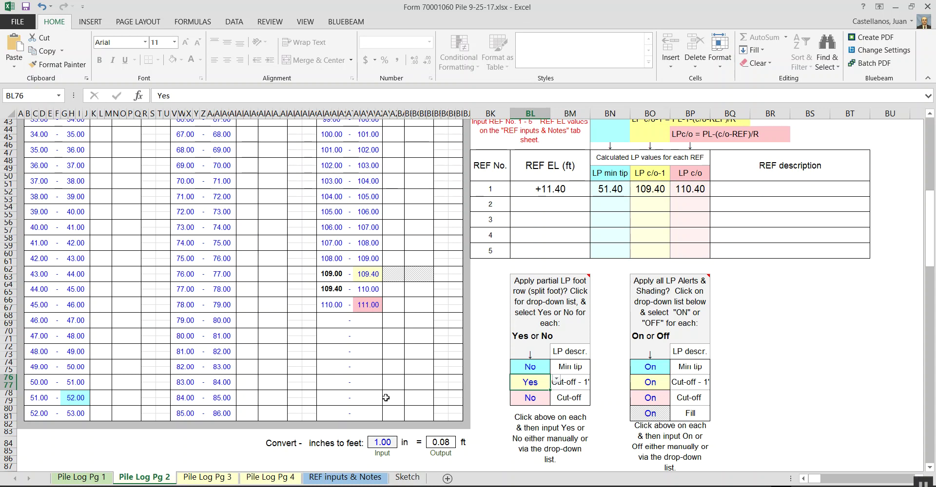
Log 1 blow and a stroke of 5 for the 20.00 - 21.00 depth row
scroll(385, 398, up, 11)
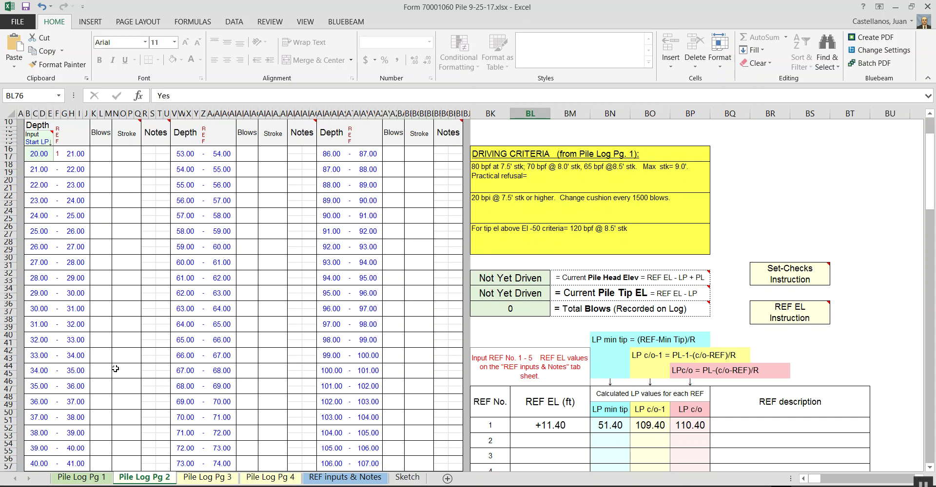
click(98, 156)
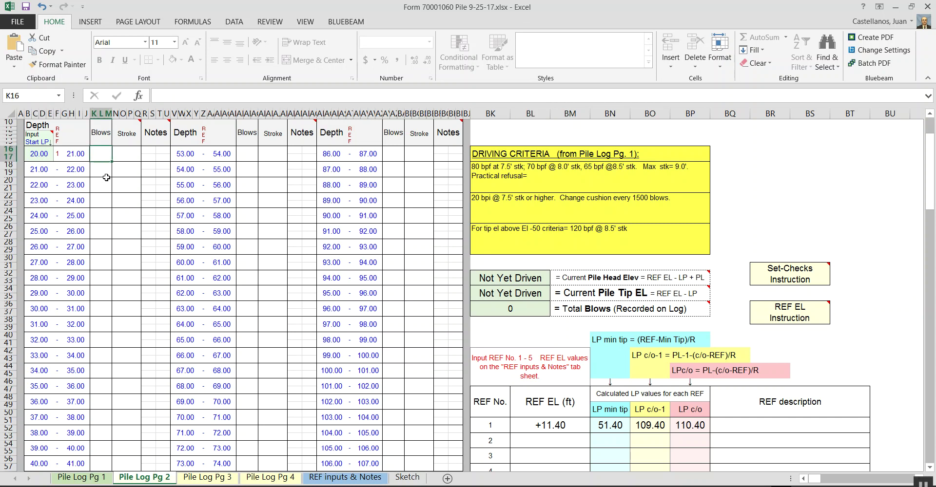
text(1)
click(104, 197)
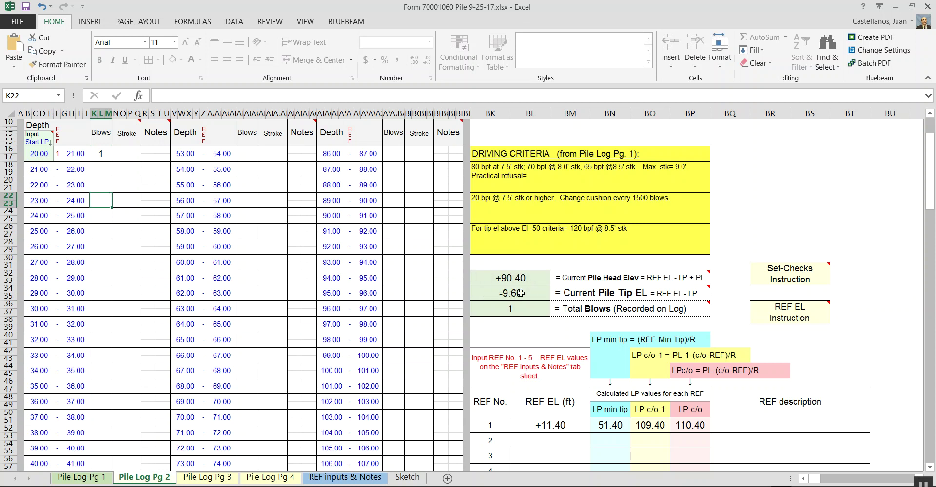
click(99, 173)
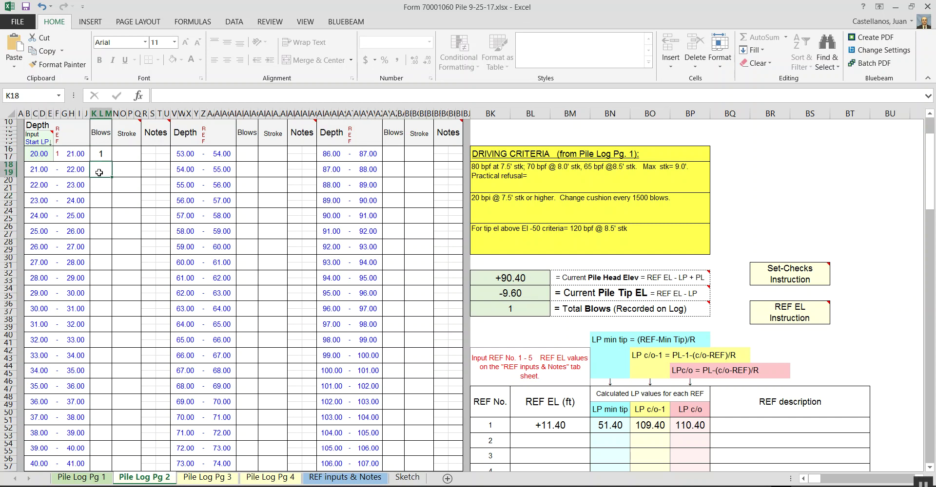
click(123, 149)
text(5)
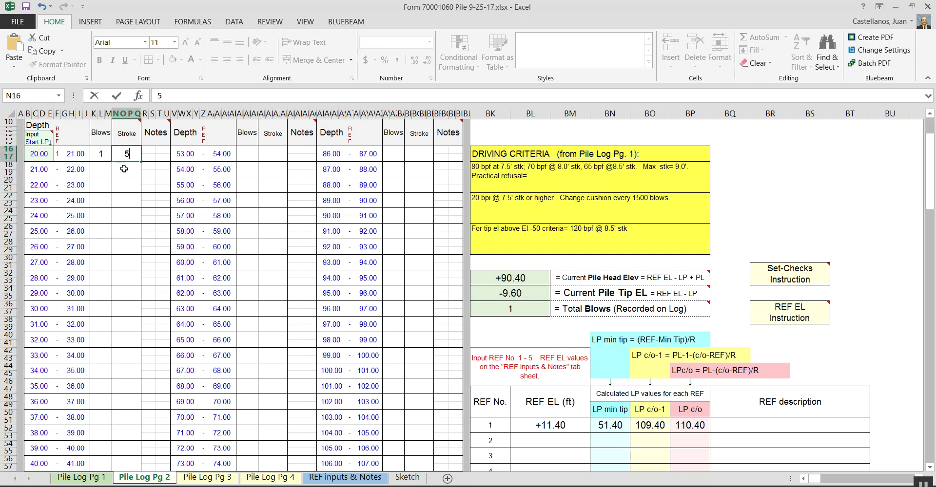
Log 2 blows and a stroke of 5 for the 21.00 - 22.00 depth row
click(122, 168)
click(104, 169)
text(2)
click(132, 167)
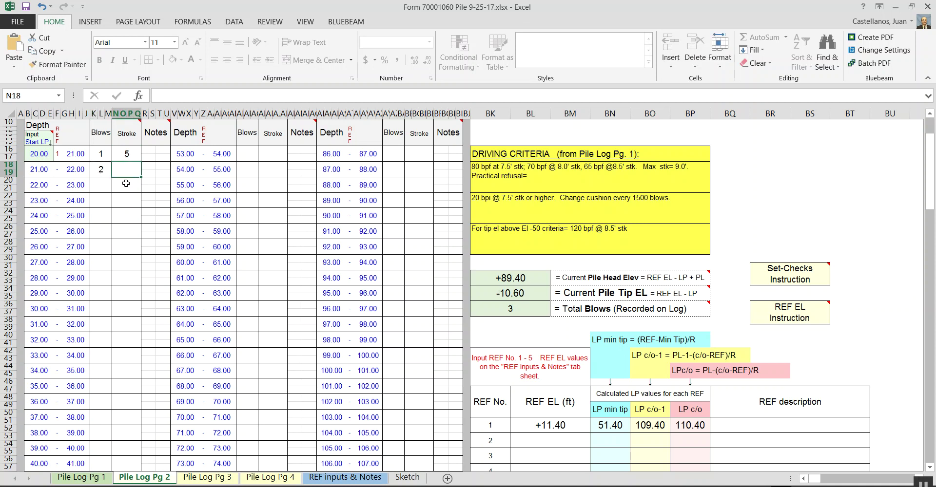
text(5)
click(125, 183)
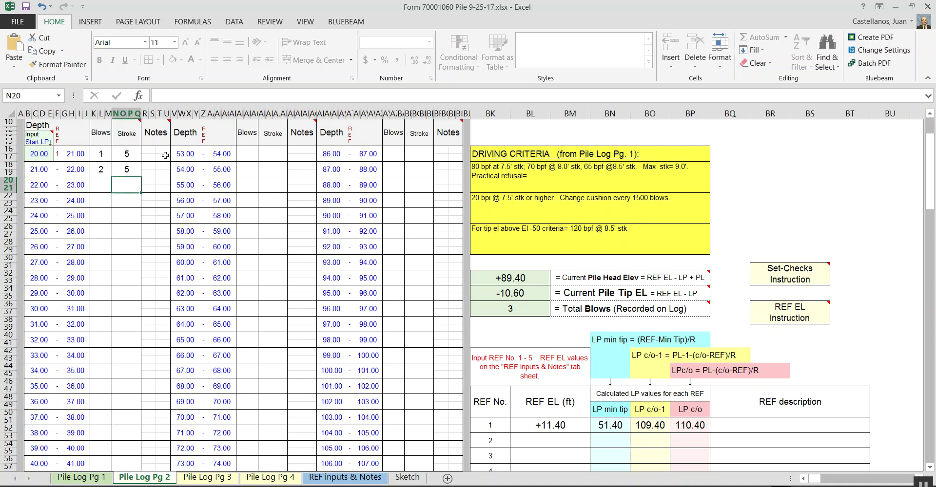
Add a down-arrow note to both the 20.00 - 21.00 and 21.00 - 22.00 depth rows
click(154, 151)
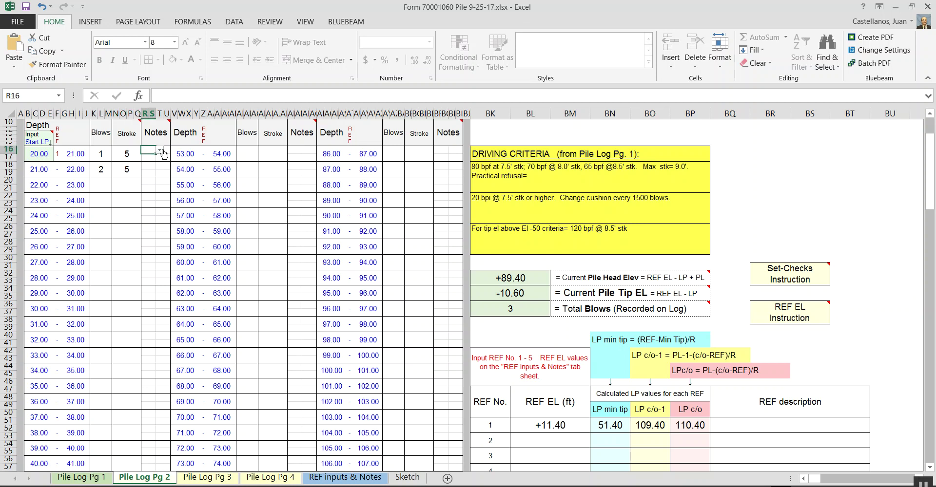
click(160, 153)
click(145, 167)
click(148, 168)
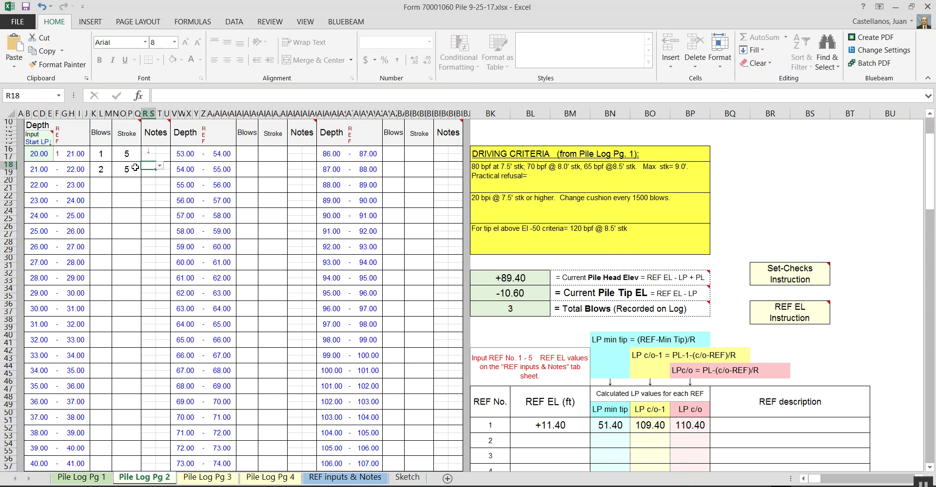
click(159, 165)
click(145, 182)
Enter a stroke of 5 and a down-arrow note for the 22.00 - 23.00 depth row, leaving its blows empty
click(102, 184)
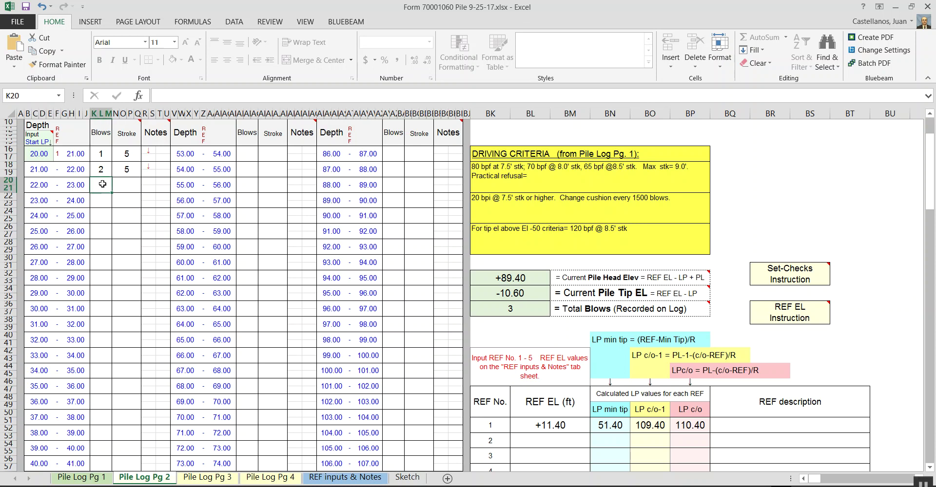
click(117, 187)
text(5)
click(156, 184)
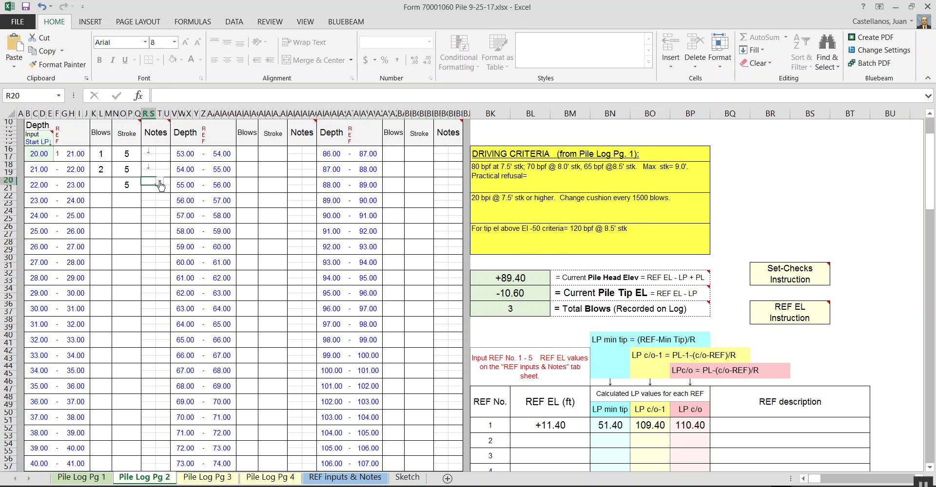
click(160, 186)
click(148, 196)
Enter 10 blows for the 23.00 - 24.00 depth row and add the note F1 to the 20.00 - 21.00 row
click(109, 201)
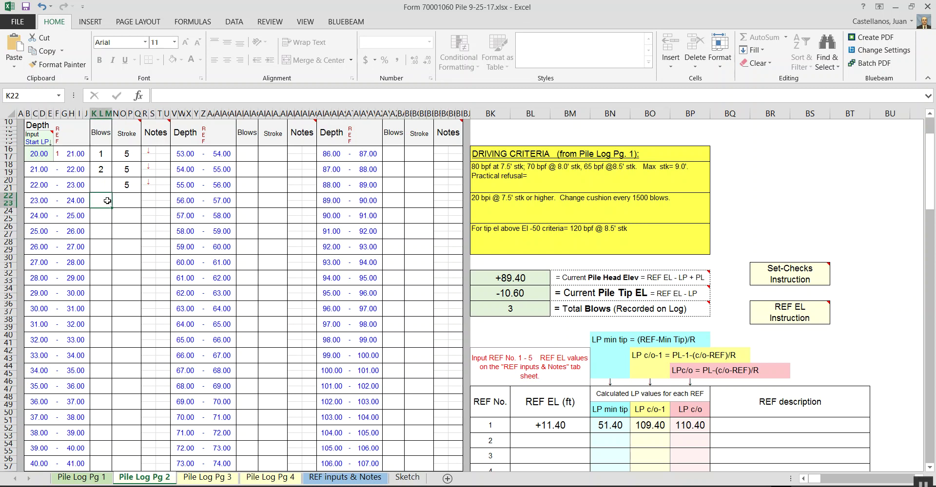
text(10)
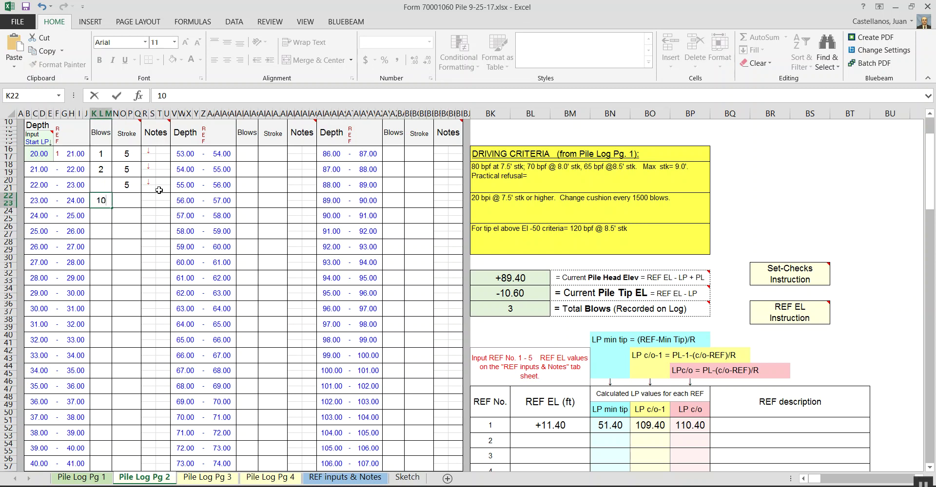
click(167, 154)
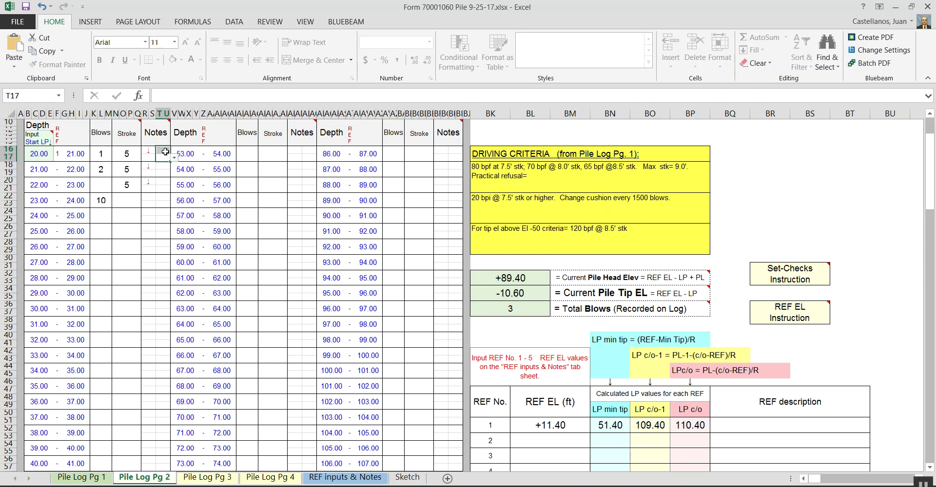
click(174, 158)
click(145, 183)
click(147, 227)
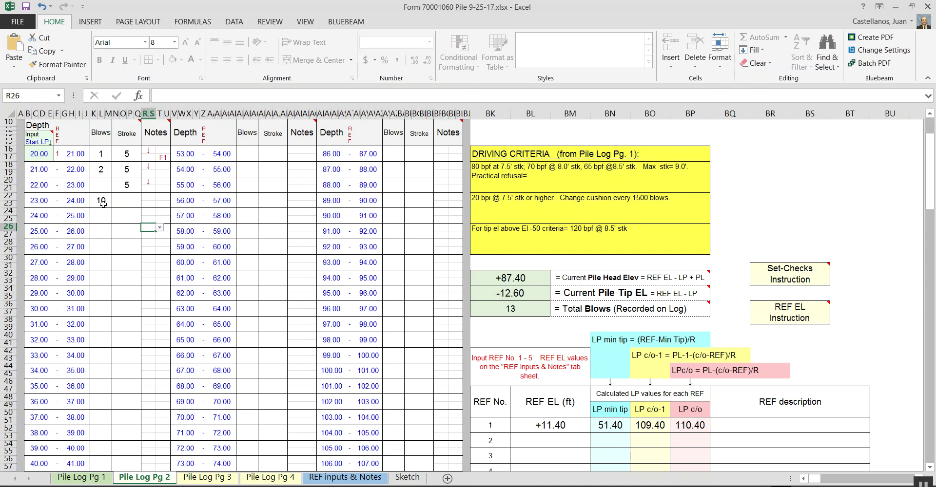
Enter a stroke of 5 for the 23.00 - 24.00 depth row
click(123, 197)
text(5)
key(Return)
Log 20 blows and a stroke of 5.5 for the 24.00 - 25.00 depth row
key(Left)
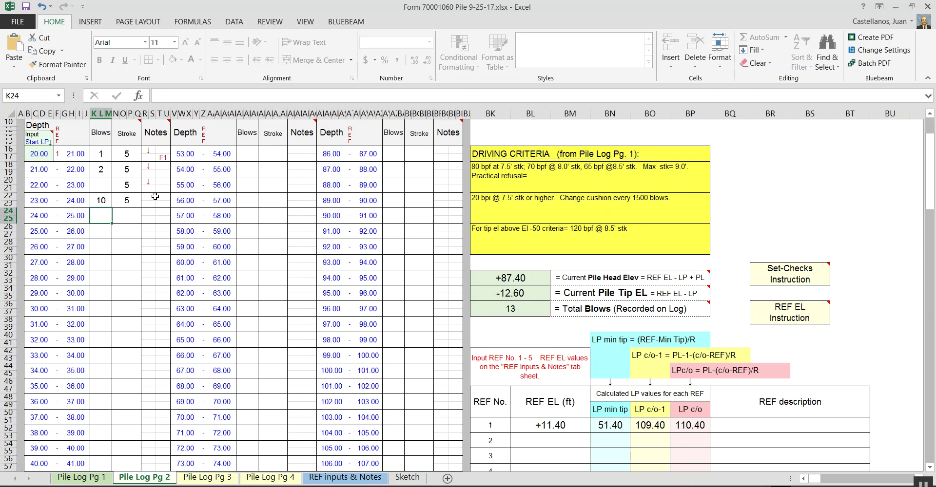
text(20)
key(Return)
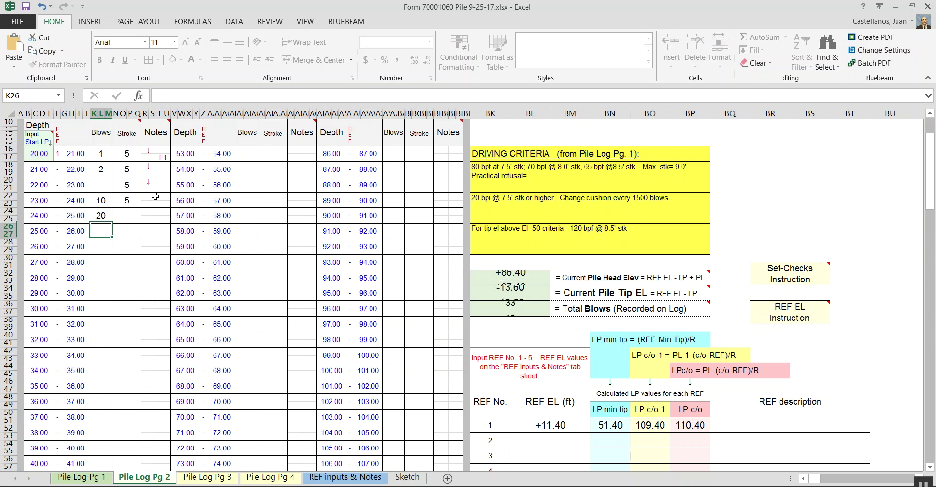
key(Up)
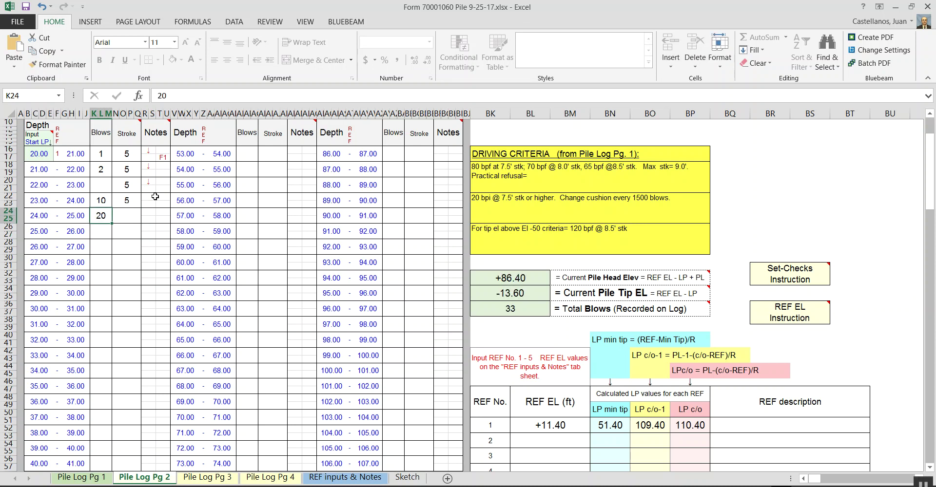
key(Right)
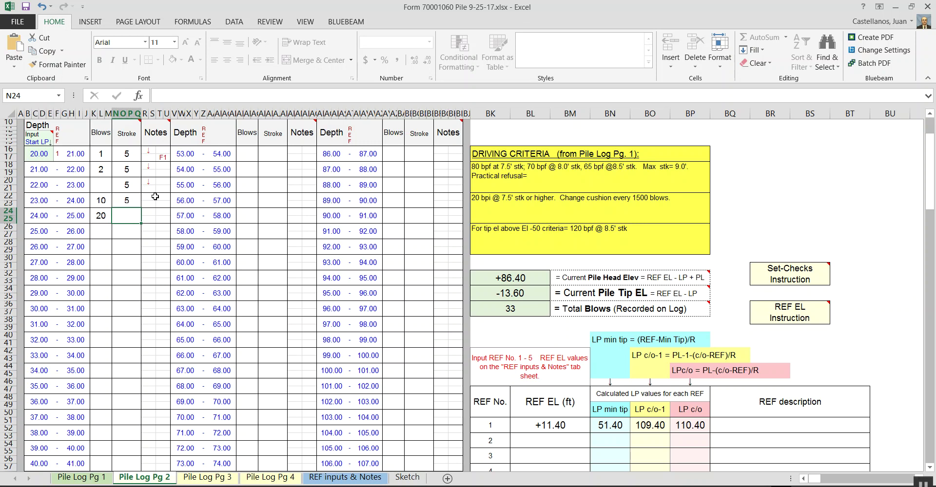
text(5.5)
key(Return)
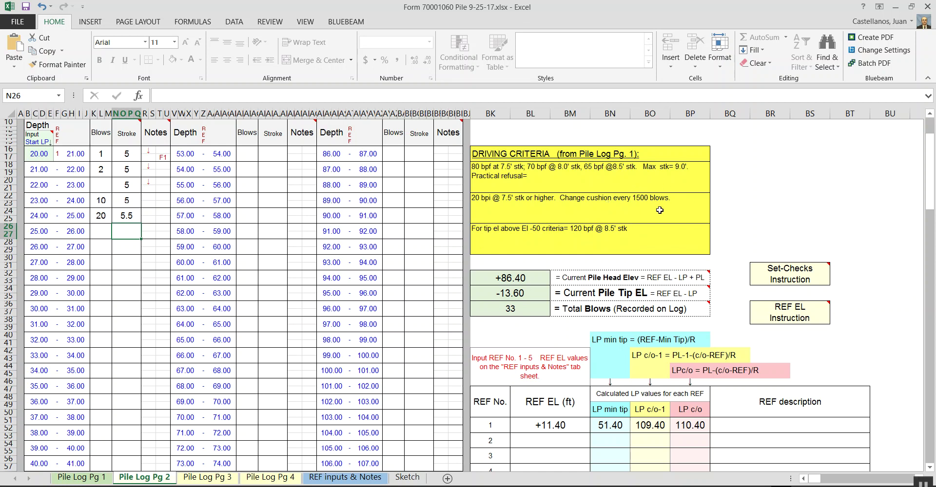
Enter 120 blows for the 25.00 - 26.00 depth row and 150 for the 26.00 - 27.00 row
click(97, 232)
text(120)
key(Return)
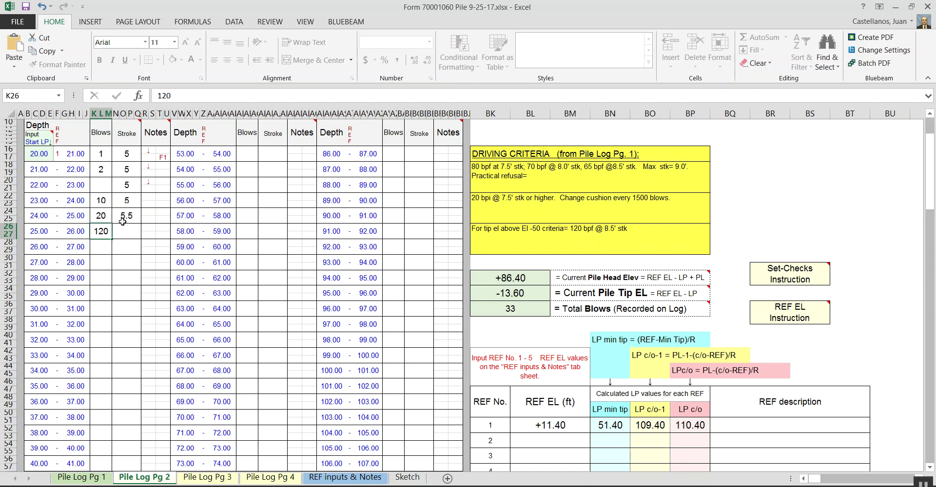
text(15)
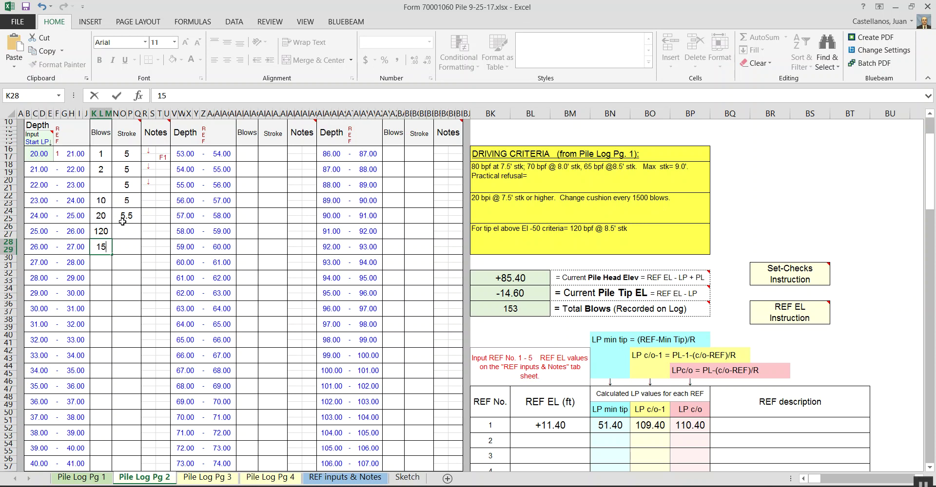
text(0)
key(Return)
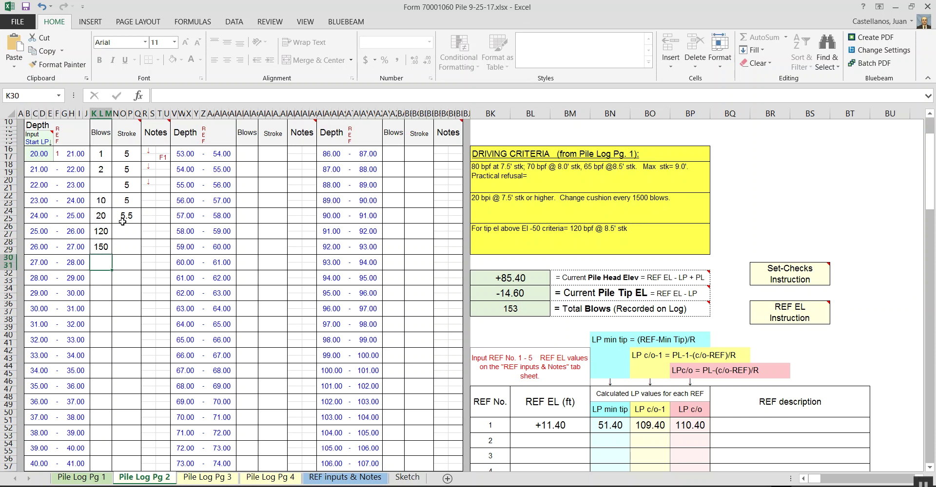
Enter 120, 100, 190 and 100 blows for the four depth rows from 27.00 to 31.00
text(120)
key(Return)
text(100)
key(Return)
text(20)
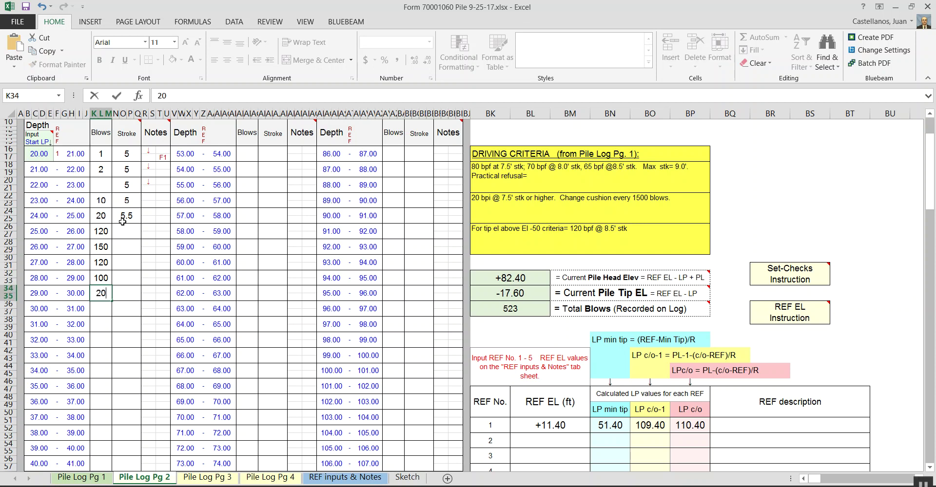
key(BackSpace)
text(90)
key(Return)
text(100)
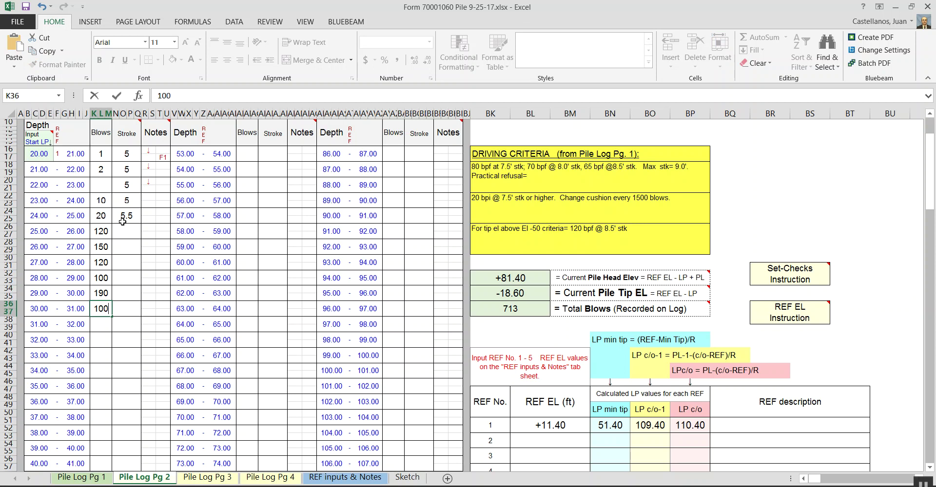
key(Return)
Enter strokes of 6, 7 and 7 for the three depth rows from 25.00 to 28.00
click(139, 232)
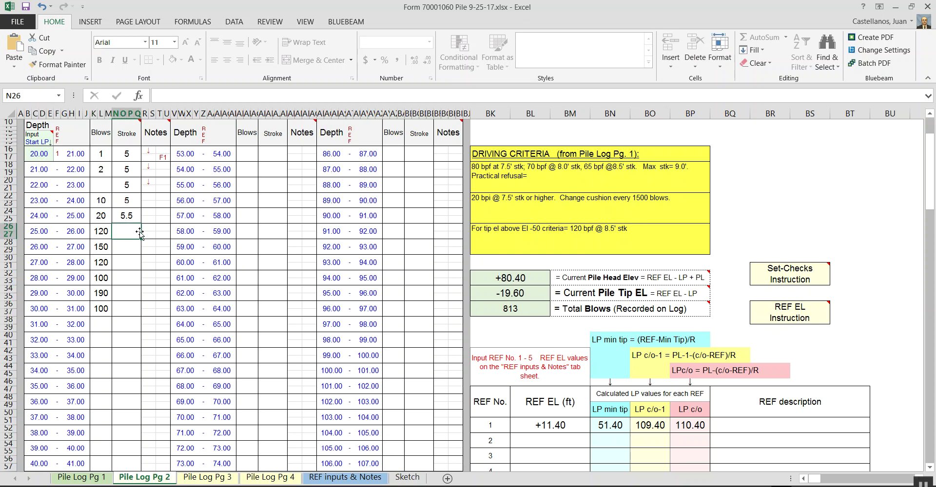
text(65)
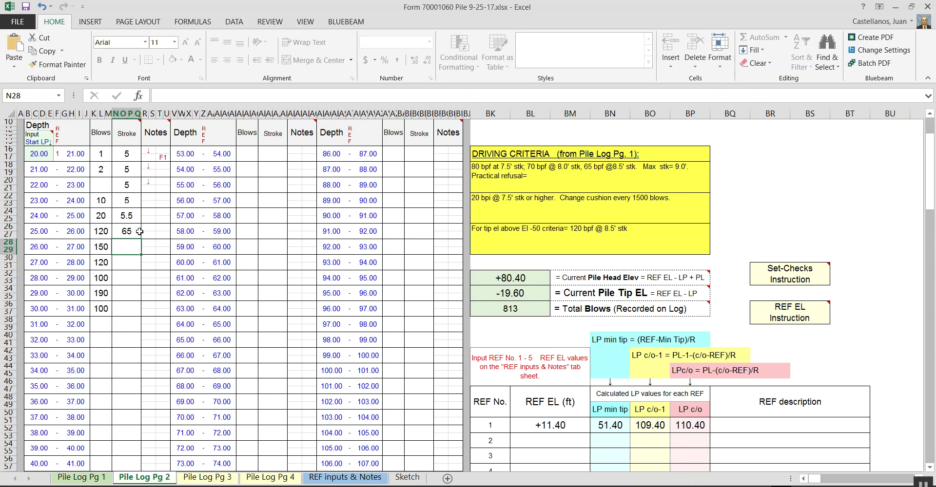
text(6)
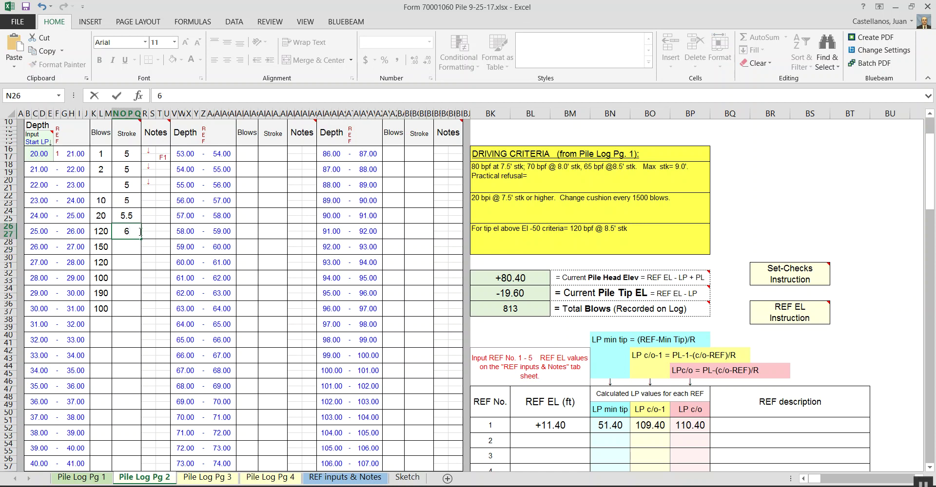
key(Return)
text(7)
key(Return)
text(7)
key(Return)
Enter a stroke of 8 for each of the three depth rows from 28.00 to 31.00
text(8)
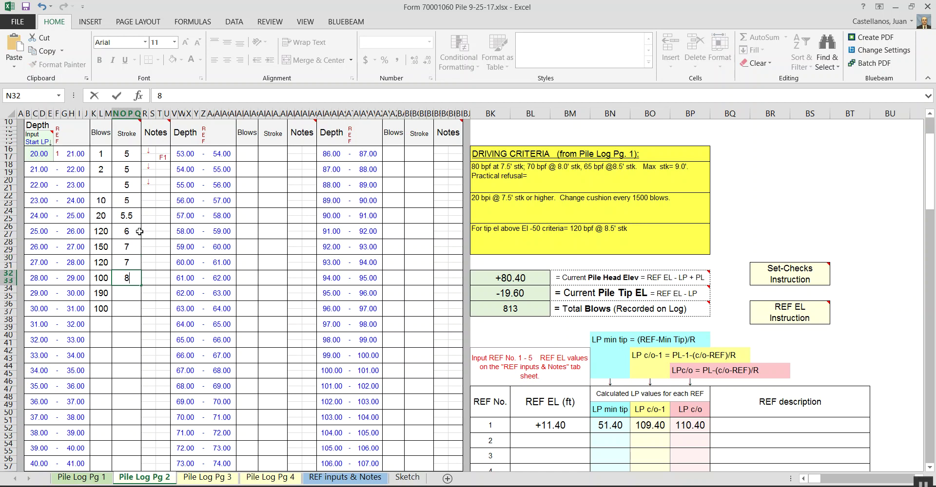
key(Return)
text(8)
key(Return)
text(8)
key(Return)
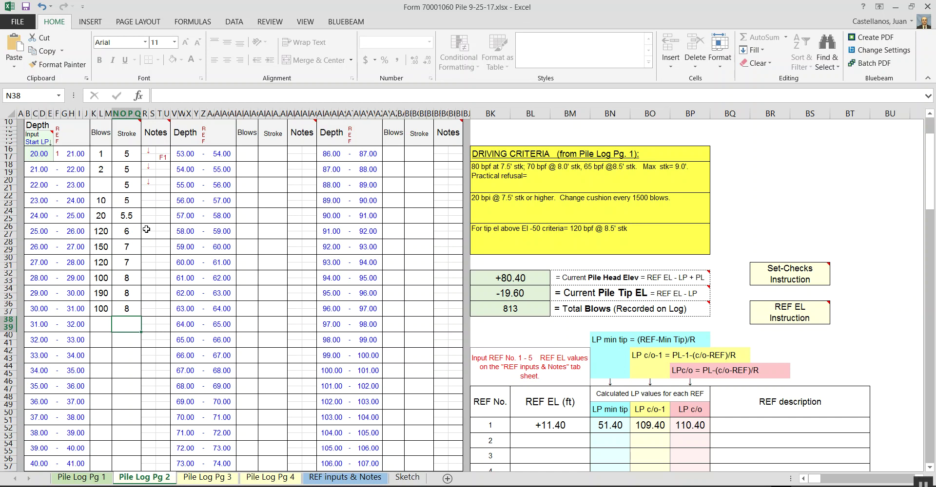
Set the note F2 for the 25.00 - 26.00 depth row and F3 for the 28.00 - 29.00 row
click(145, 228)
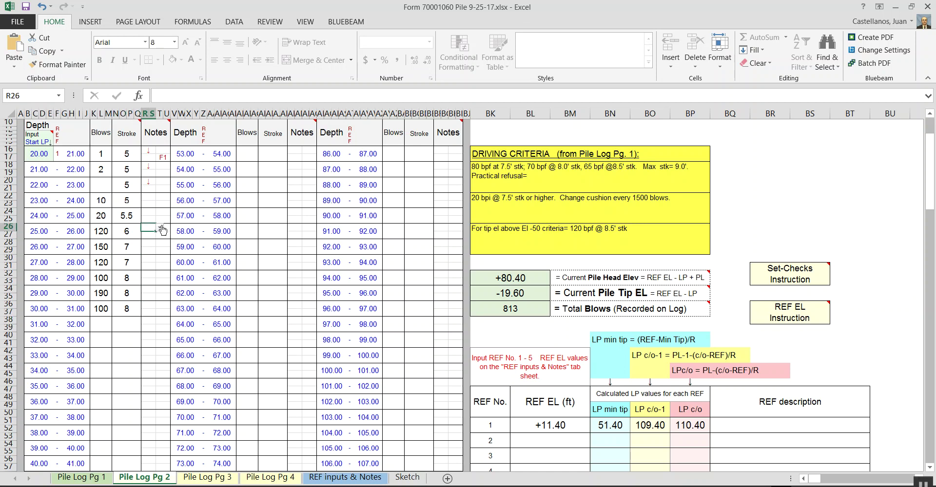
click(160, 227)
click(146, 279)
click(159, 274)
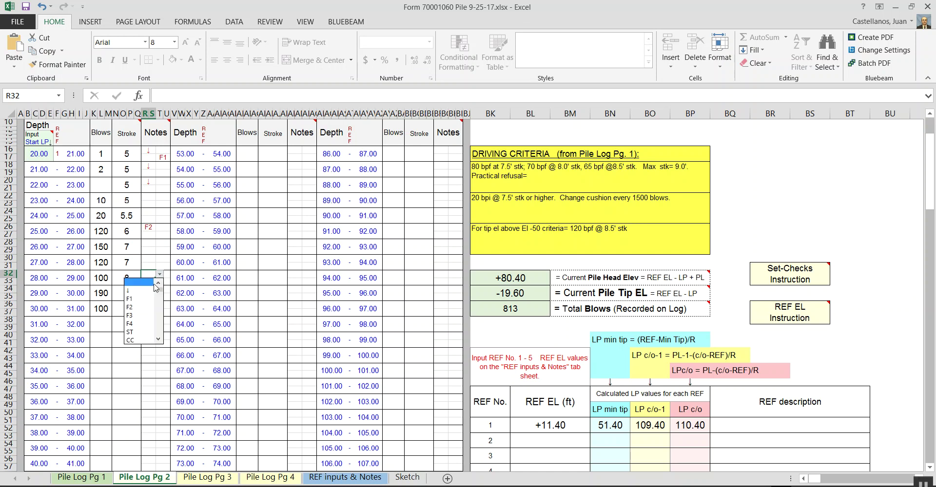
click(132, 316)
Log 150 blows and a stroke of 8.5 for the 31.00 - 32.00 depth row
click(101, 323)
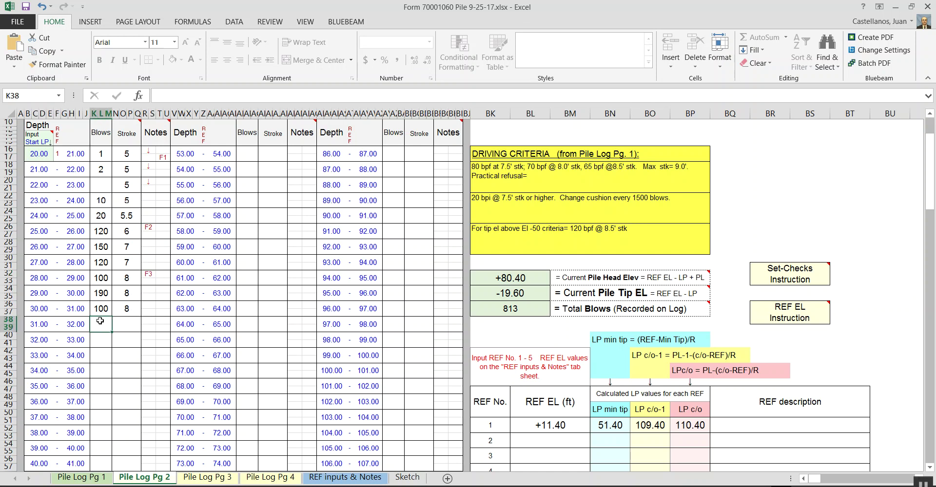
text(150)
key(Return)
key(Up)
key(Right)
text(8.5)
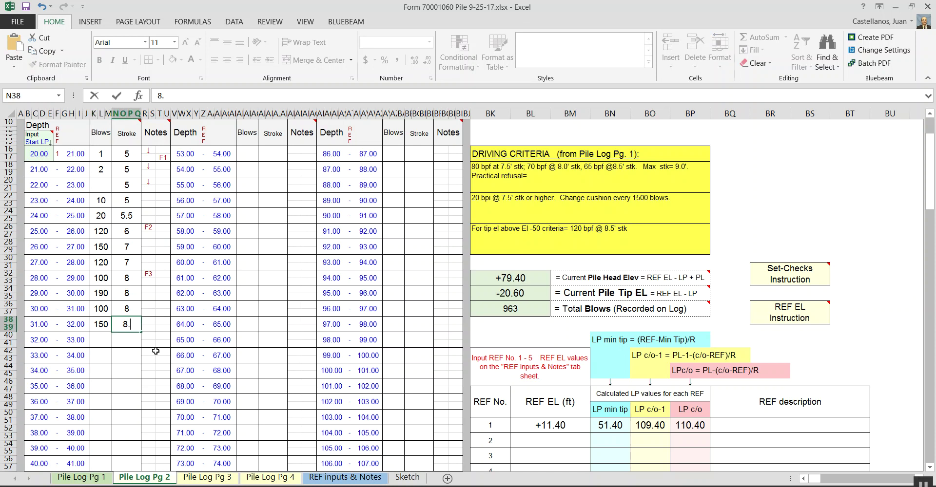
Set the note F4 for the 31.00 - 32.00 depth row
click(153, 323)
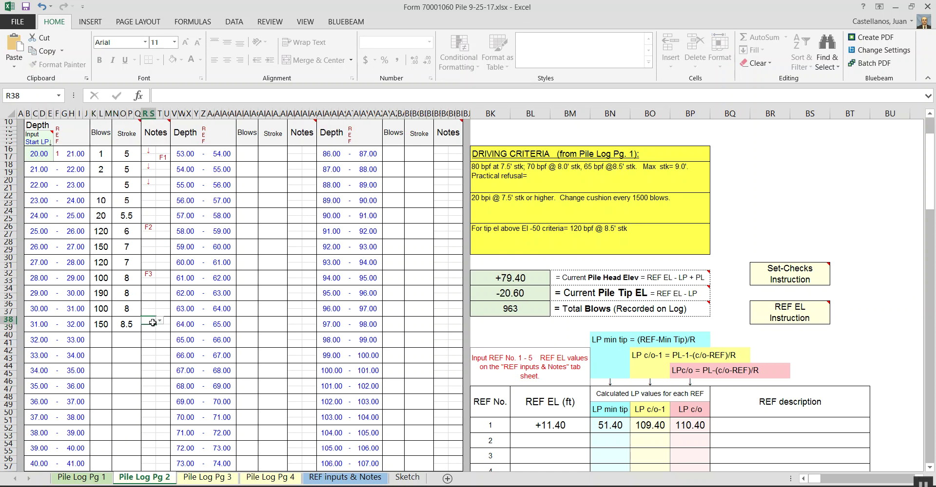
click(160, 320)
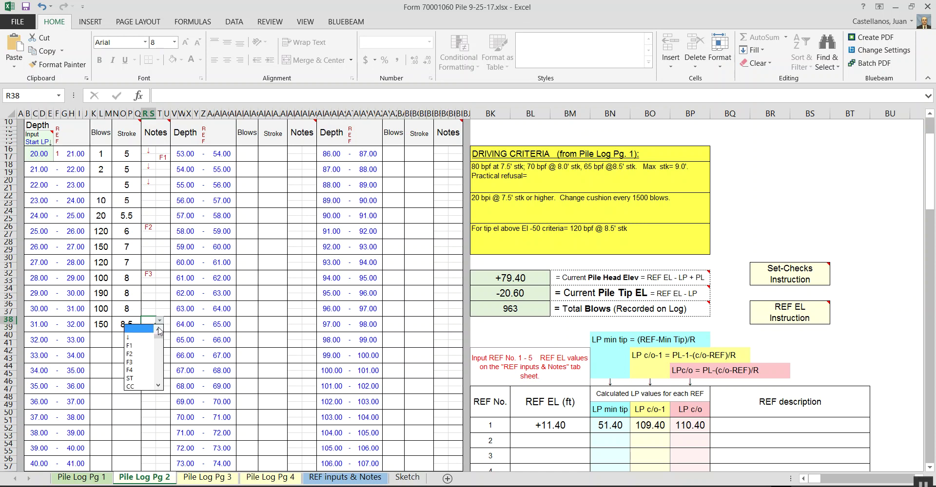
click(131, 370)
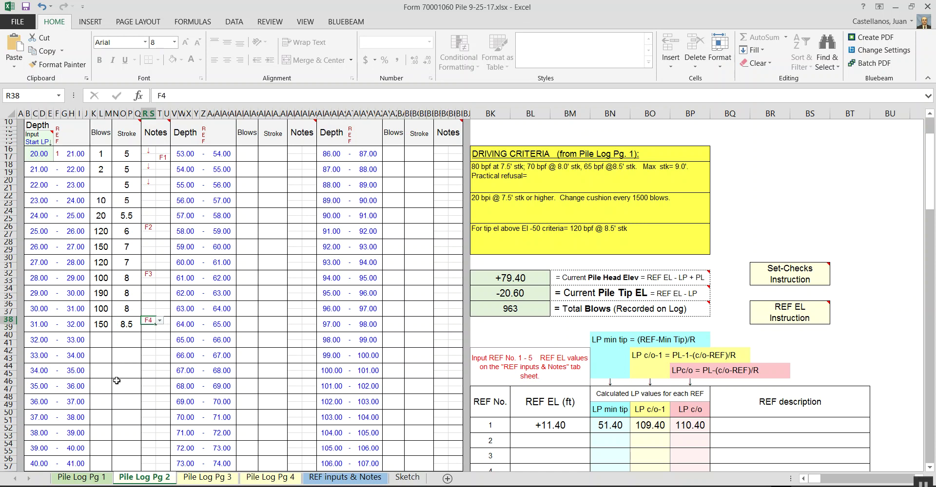
Enter 100, 120 and 150 blows for the three depth rows from 32.00 to 35.00
click(102, 337)
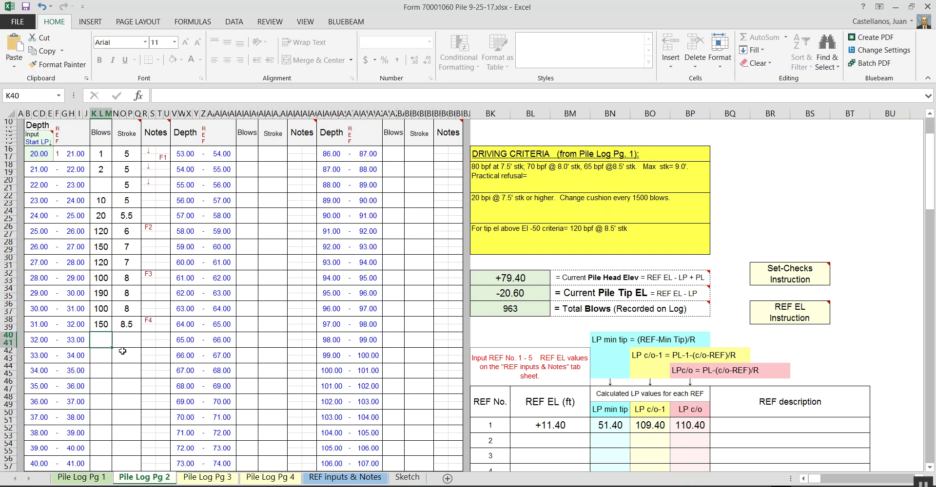
text(100)
key(Return)
key(Return)
key(Up)
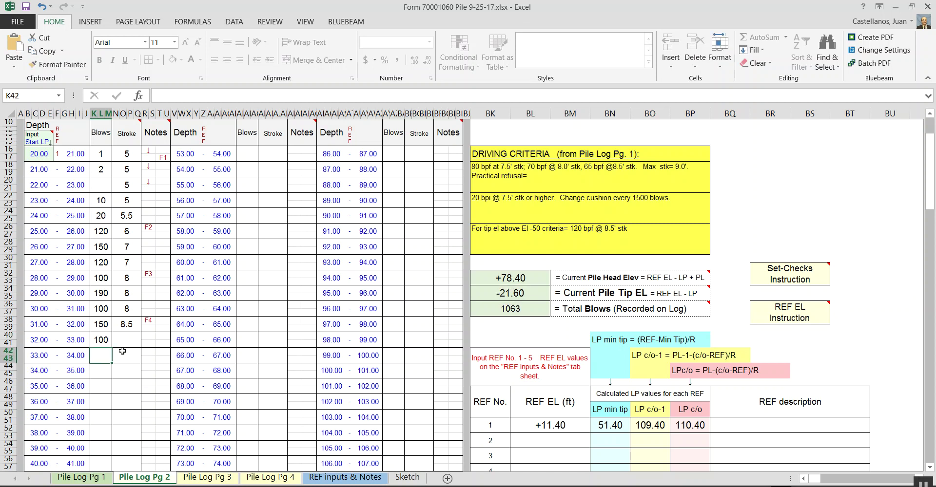
text(120)
key(Return)
text(150)
key(Return)
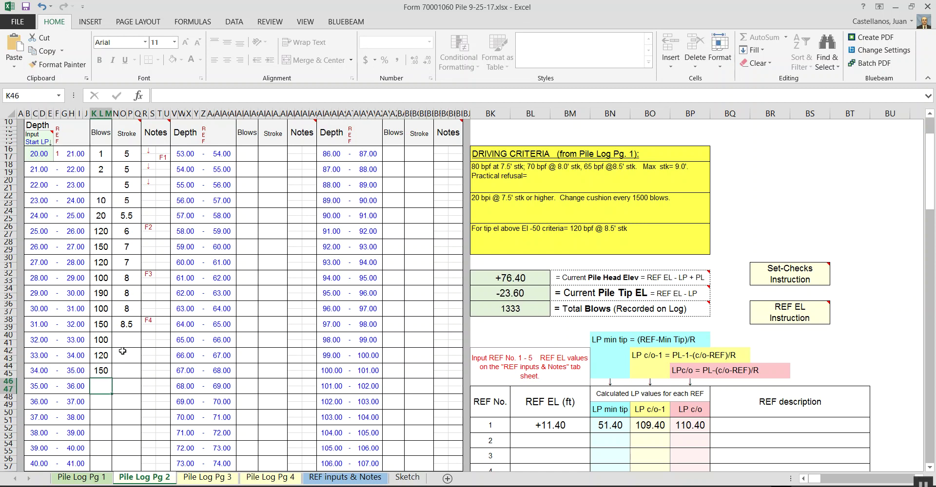
Enter 120 blows for the 35.00 - 36.00 depth row and 100 for the 36.00 - 37.00 row
text(120)
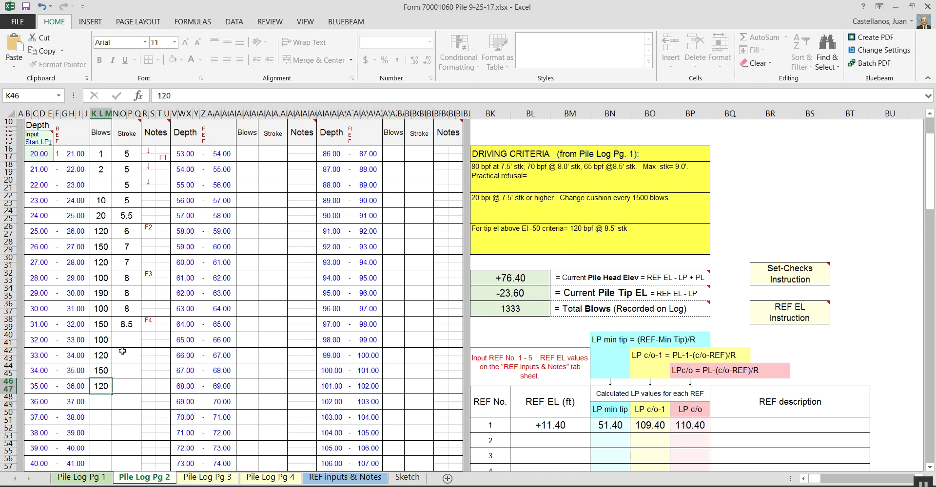
key(Return)
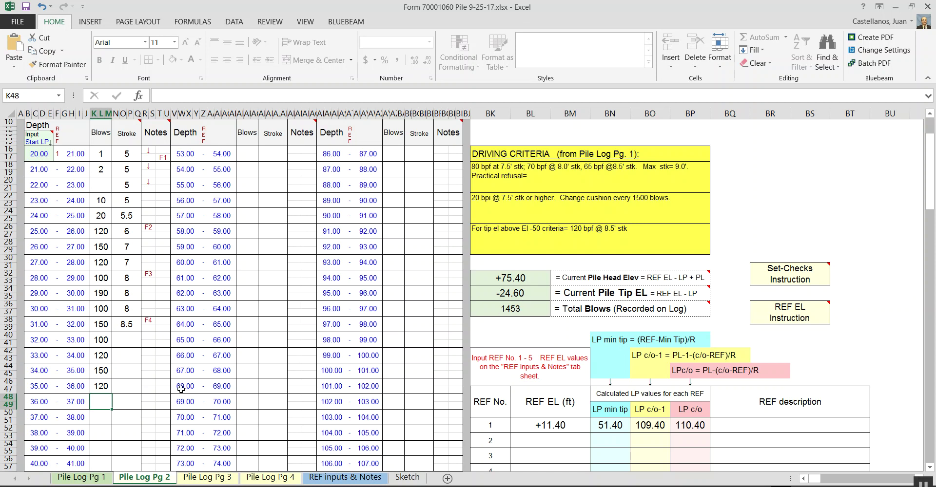
text(100)
key(Return)
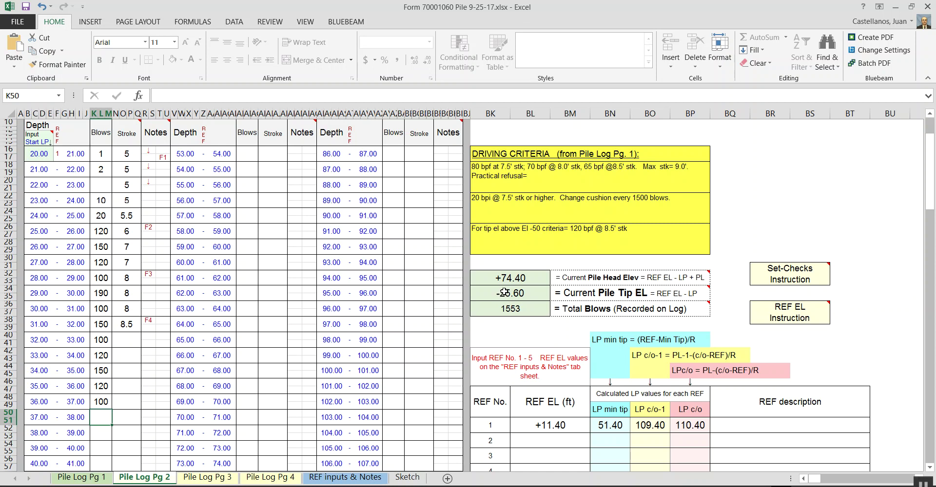
Enter 50 blows for each of the three depth rows from 37.00 to 40.00
click(106, 401)
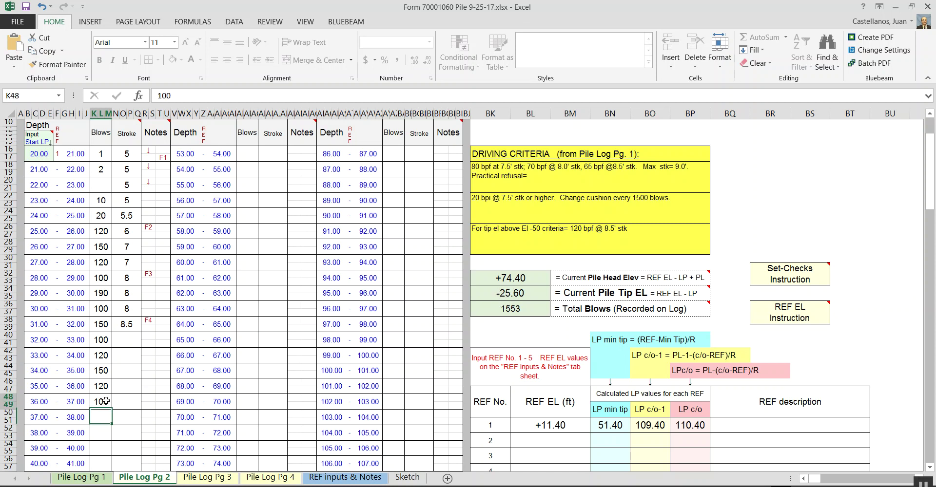
scroll(496, 314, down, 1)
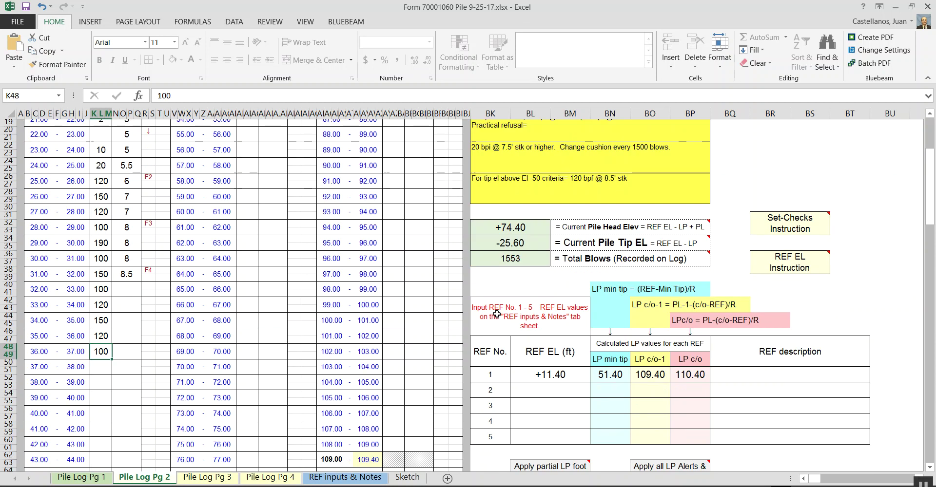
scroll(497, 314, down, 3)
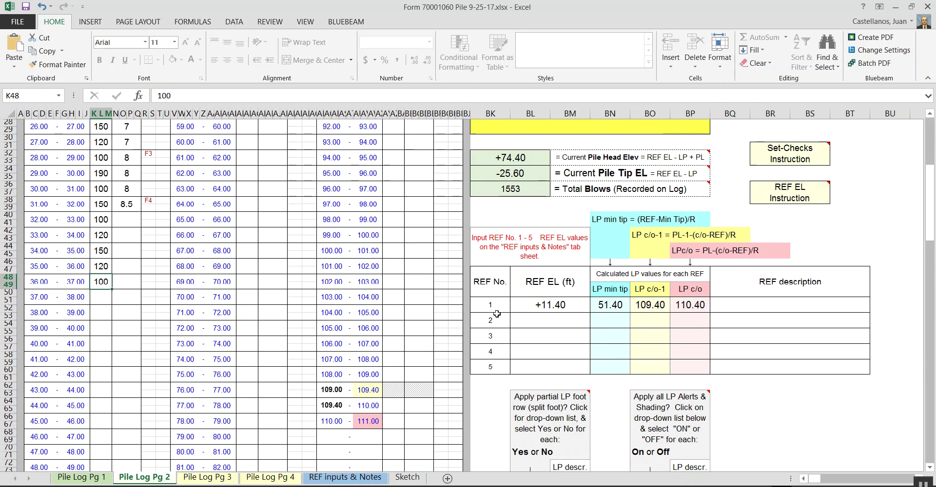
scroll(497, 315, down, 4)
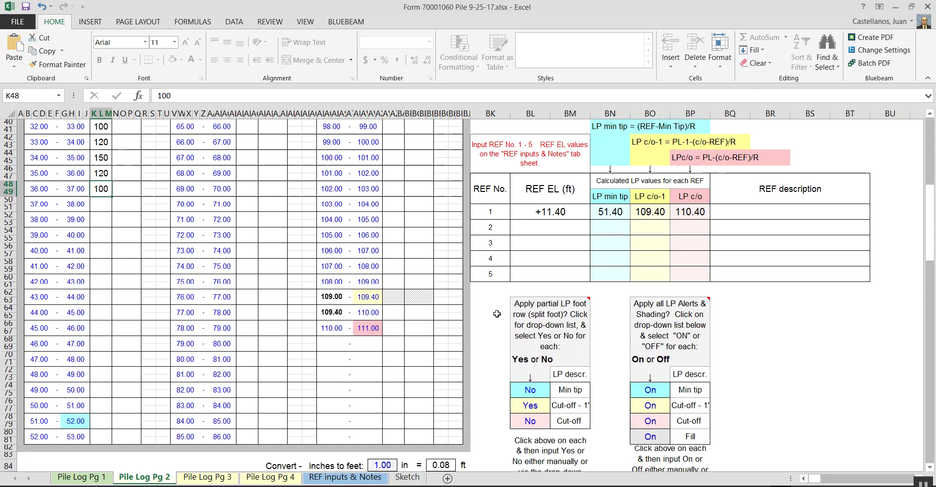
click(94, 204)
text(50)
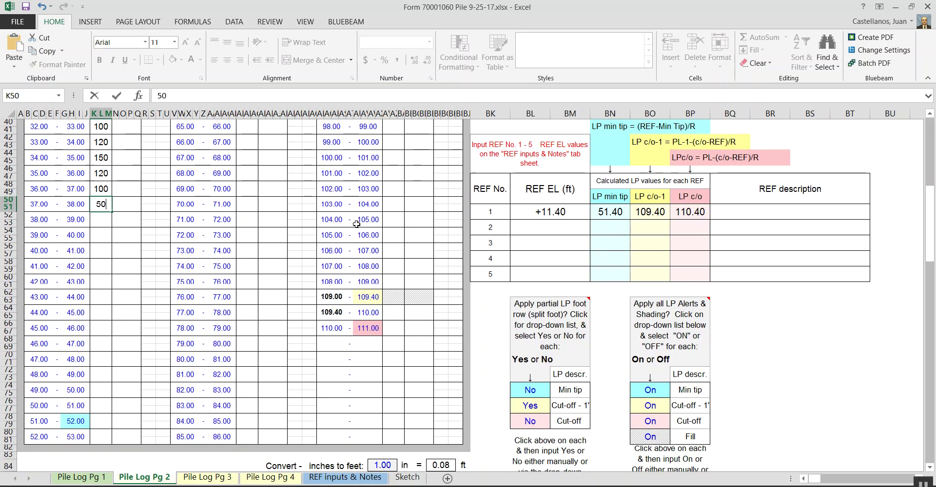
key(Return)
text(50)
key(Return)
text(50)
key(Return)
Enter 33, 33 and 44 blows for the three depth rows from 40.00 to 43.00
text(33)
key(Return)
text(33)
key(Return)
text(44)
key(Return)
Enter 55 blows for each of the four depth rows from 43.00 to 47.00
text(55)
key(Return)
text(55)
key(Return)
text(55)
key(Return)
text(55)
key(Return)
text(555)
key(Return)
text(5)
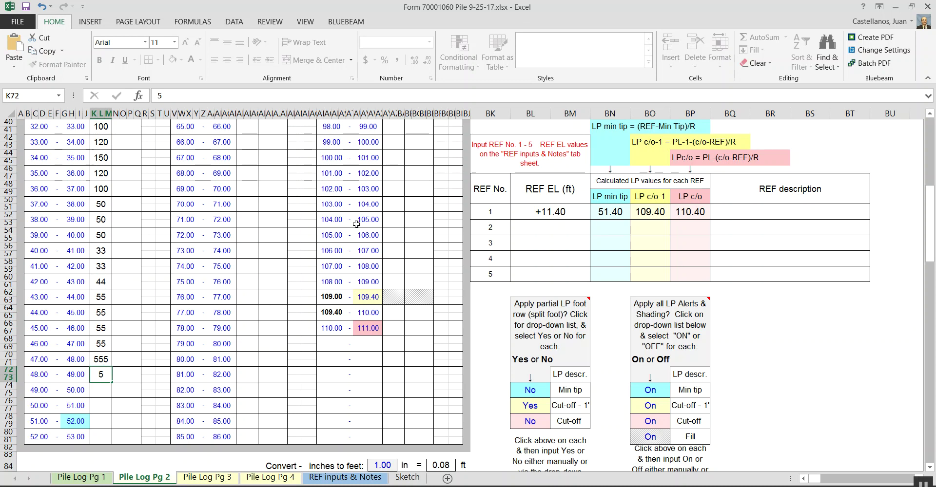
key(Up)
Enter 66 blows for each of the three depth rows from 47.00 to 50.00
text(66)
key(Return)
text(66)
key(Return)
text(66)
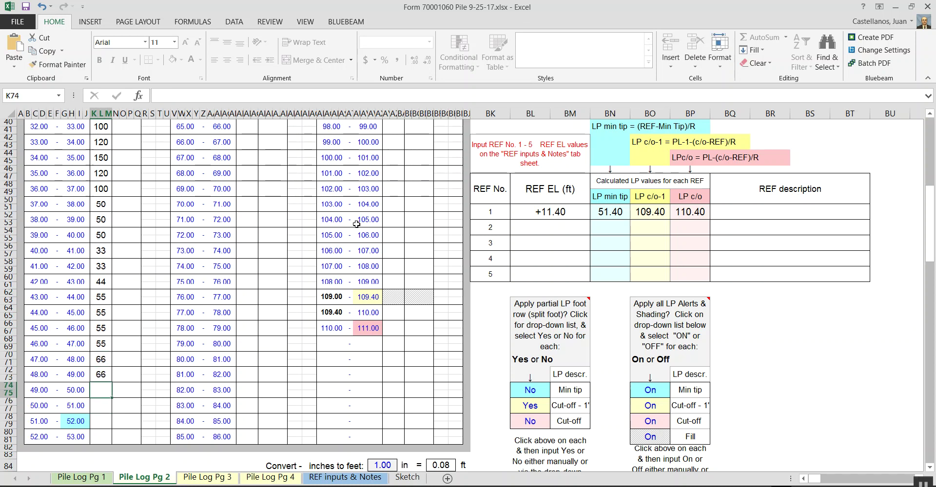
key(Return)
Enter 67, 68 and 69 blows for the three depth rows from 50.00 to 53.00
text(67)
key(Return)
text(68)
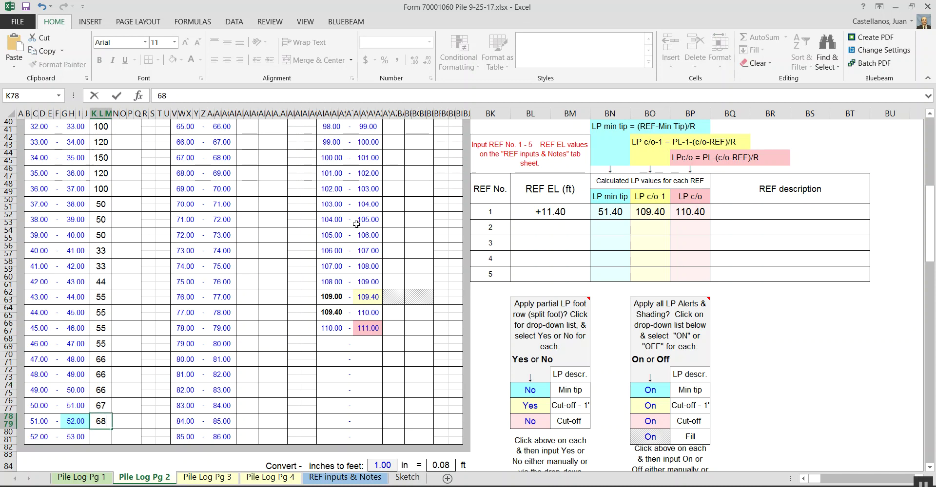
key(Return)
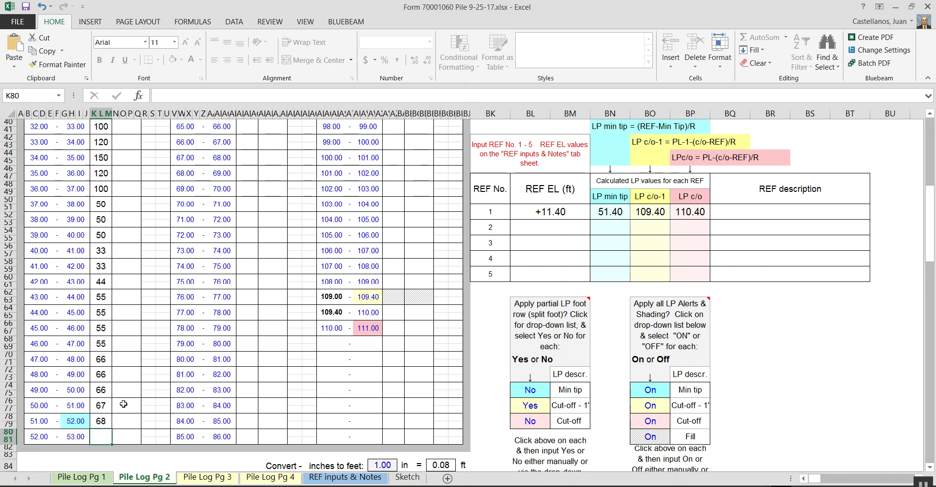
scroll(103, 424, down, 2)
text(69)
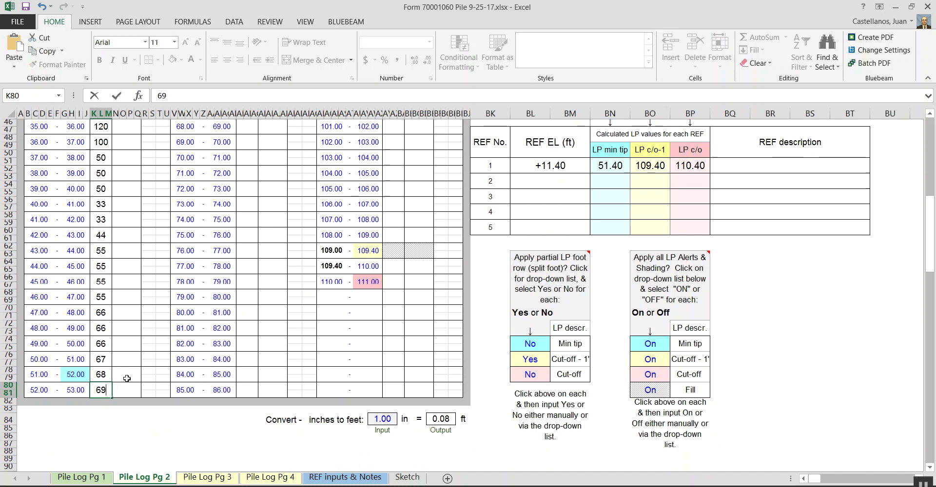
Enter 70 blows for the 53.00 - 54.00 depth row and 72 for the 54.00 - 55.00 row
scroll(119, 379, up, 14)
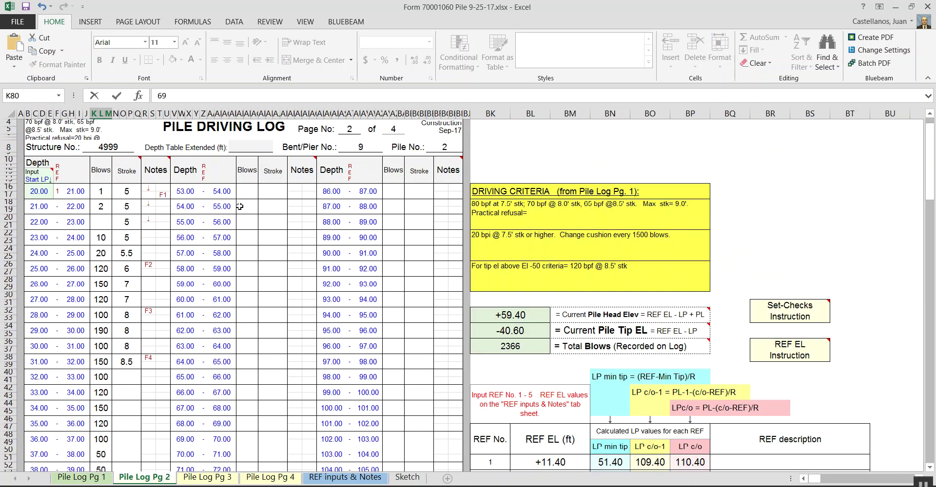
click(246, 191)
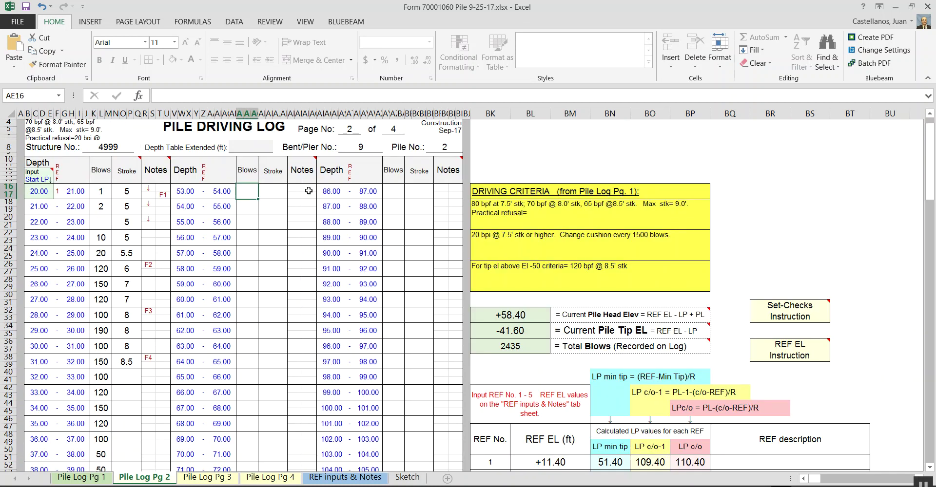
text(70)
key(Return)
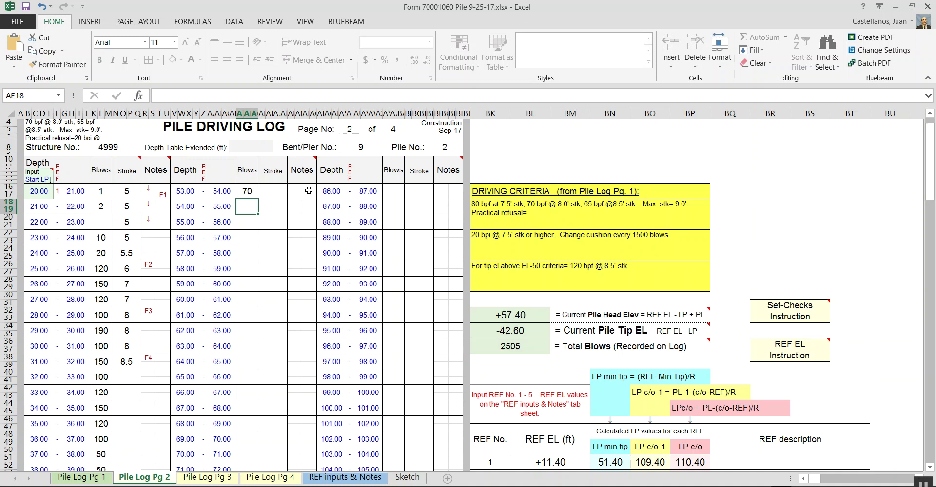
text(72)
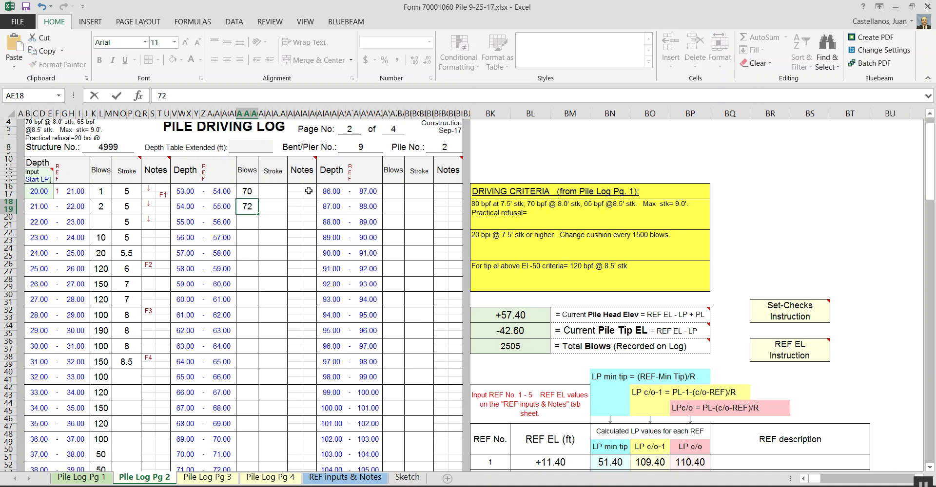
key(Return)
key(Up)
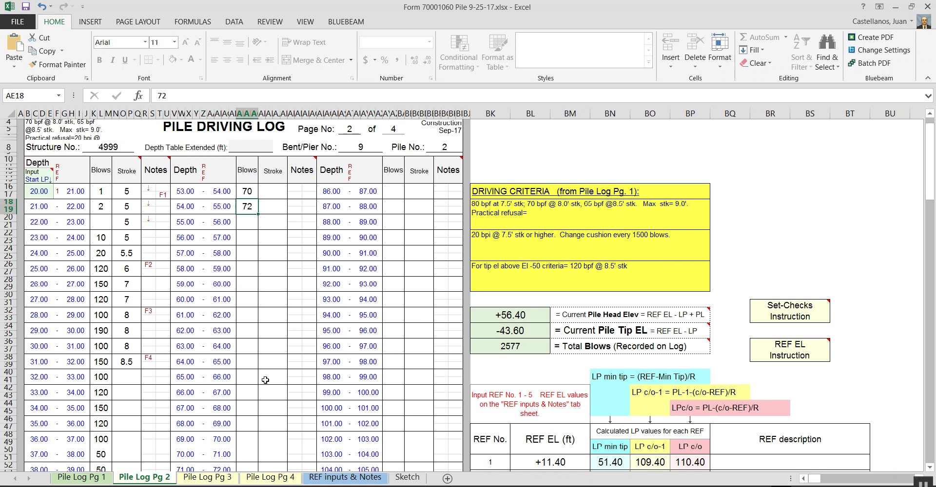
Enter 9.4 as the REF EL for reference No. 2 on the REF inputs & Notes sheet
click(345, 477)
click(103, 202)
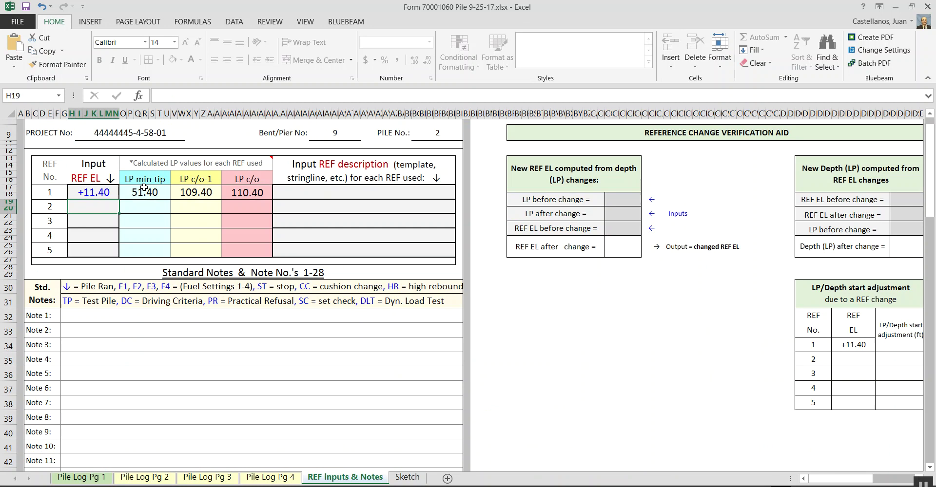
text(9.4)
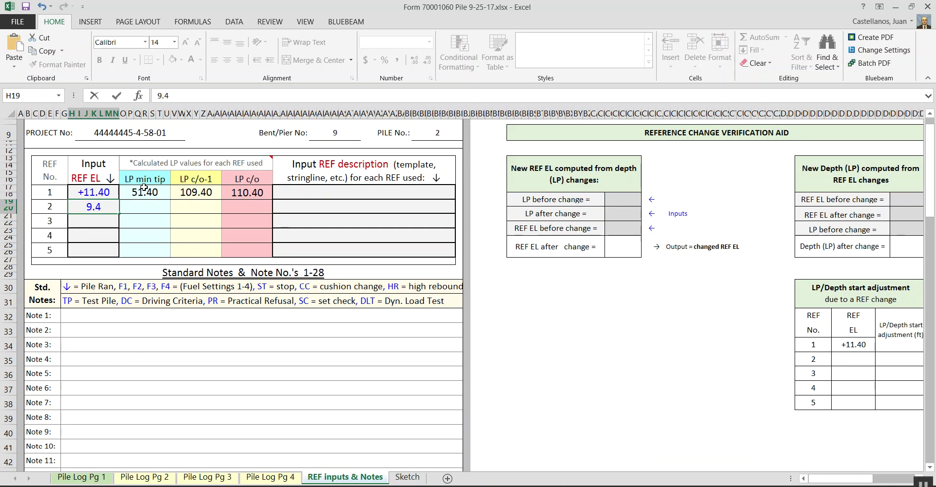
key(Tab)
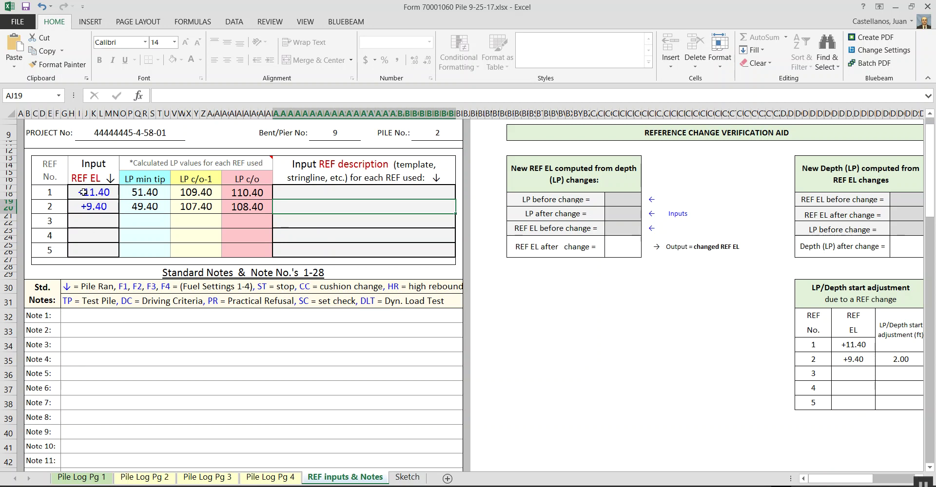
Set the REF No. of the 55.00 - 56.00 depth row on Pile Log Pg 2 to 2
click(138, 480)
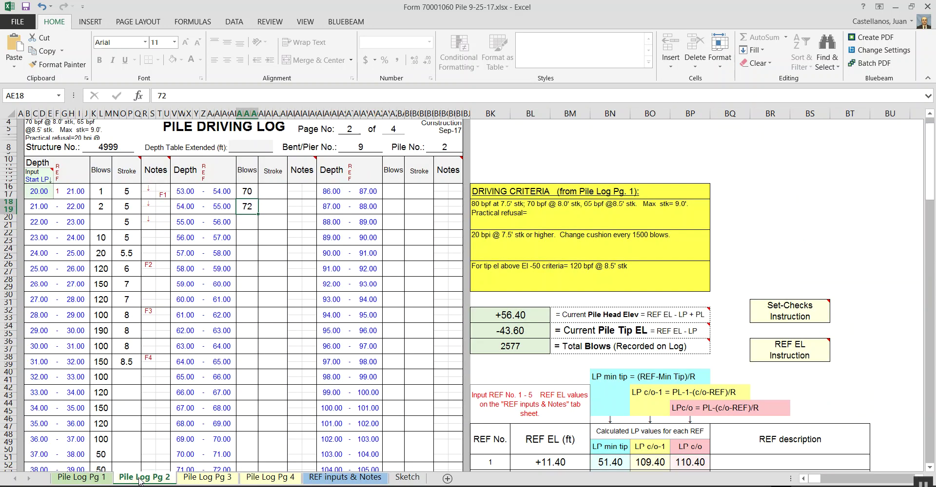
click(205, 222)
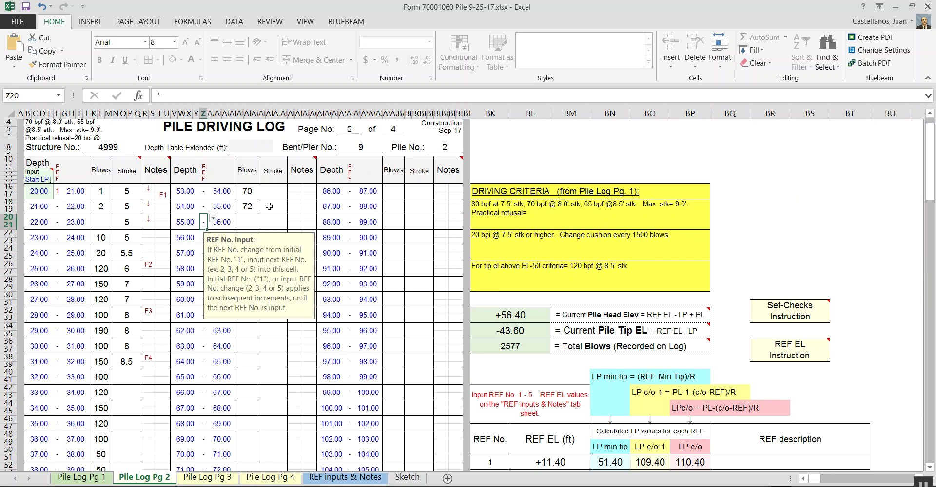
click(214, 219)
click(184, 243)
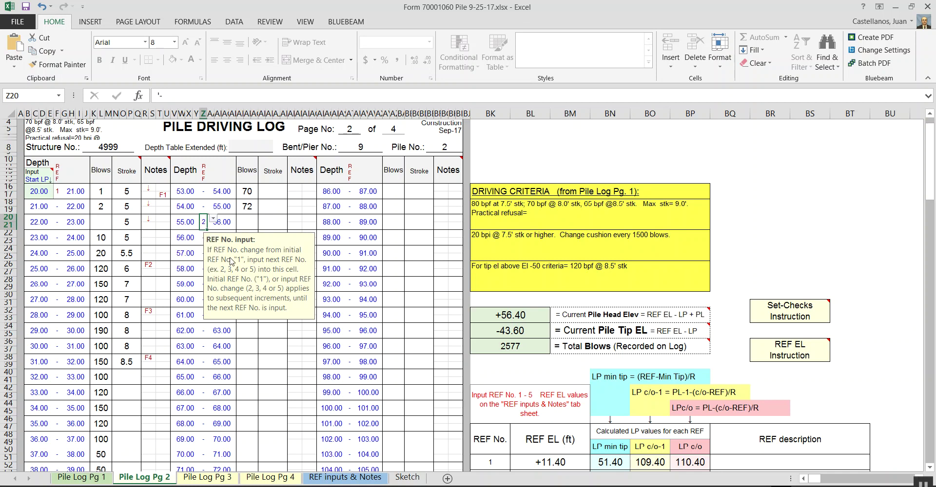
click(292, 218)
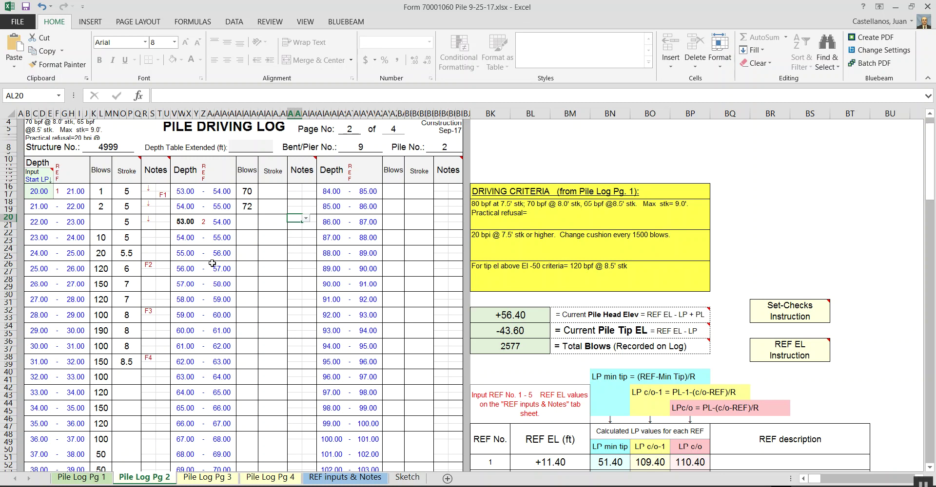
In the New Depth (LP) verification table on REF inputs & Notes, enter REF EL before 11.4, REF EL after 9.4 and LP before 55
click(345, 478)
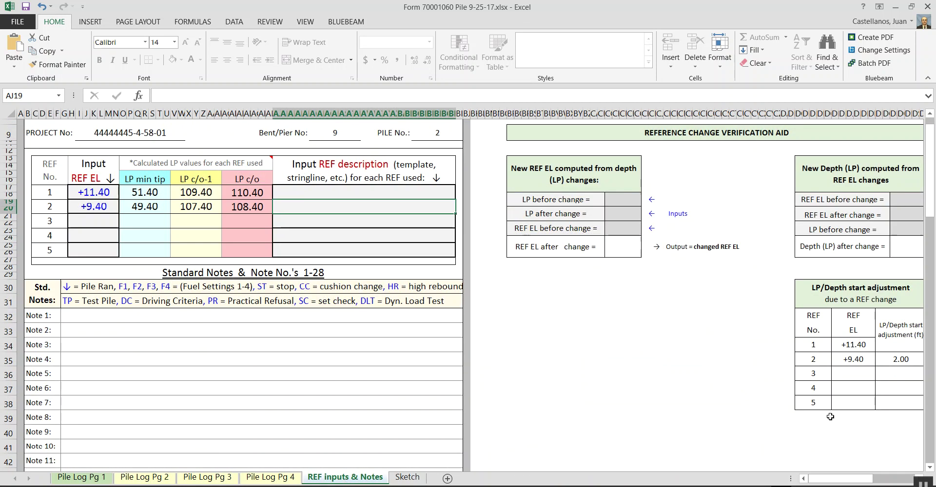
drag(849, 481, 860, 483)
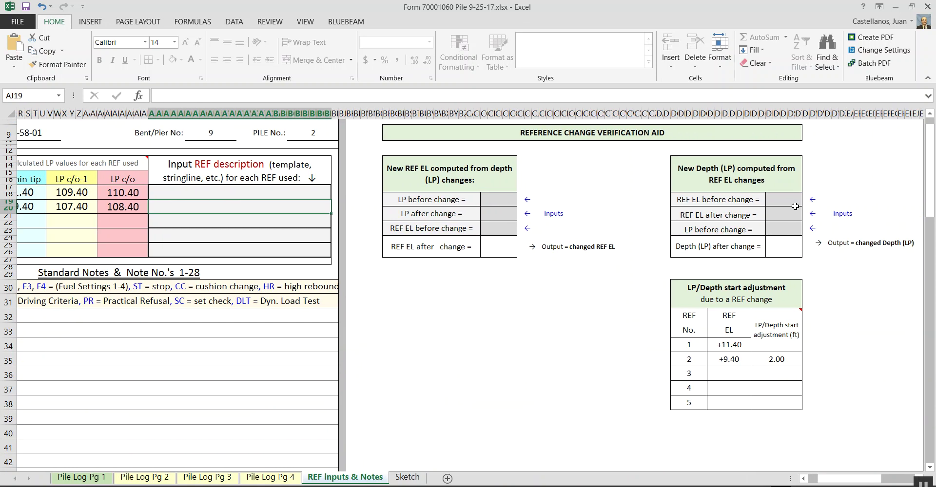
click(782, 196)
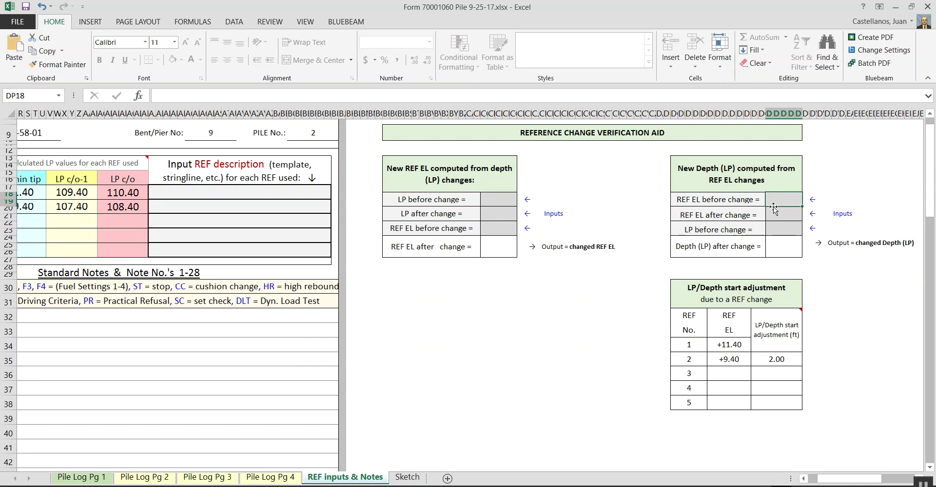
text(11.4)
key(Return)
text(9.4)
key(Return)
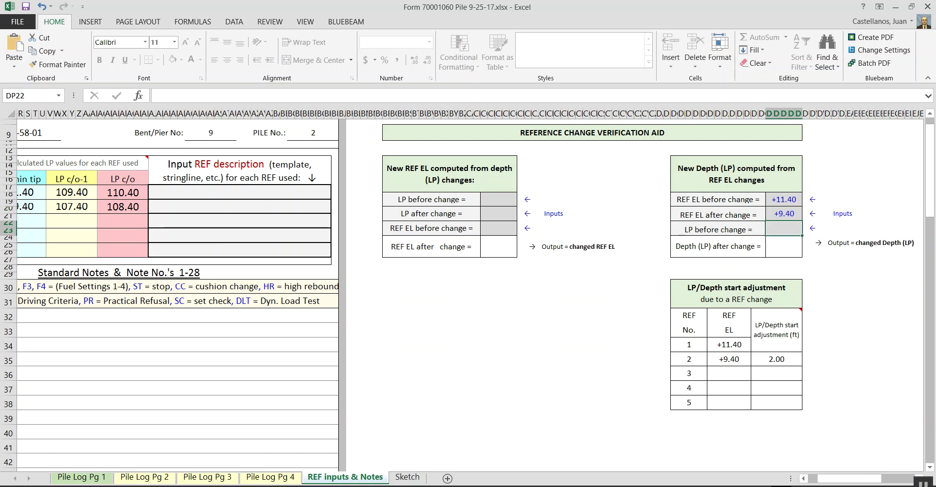
click(127, 478)
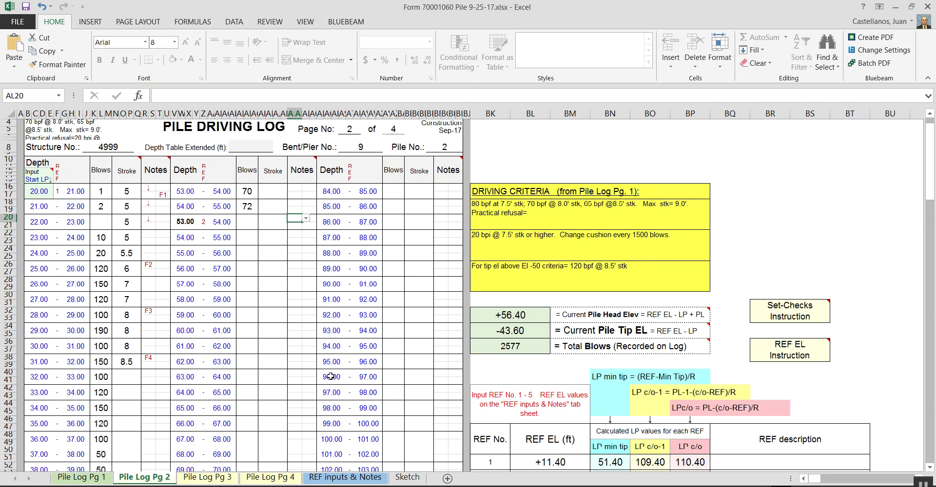
click(333, 477)
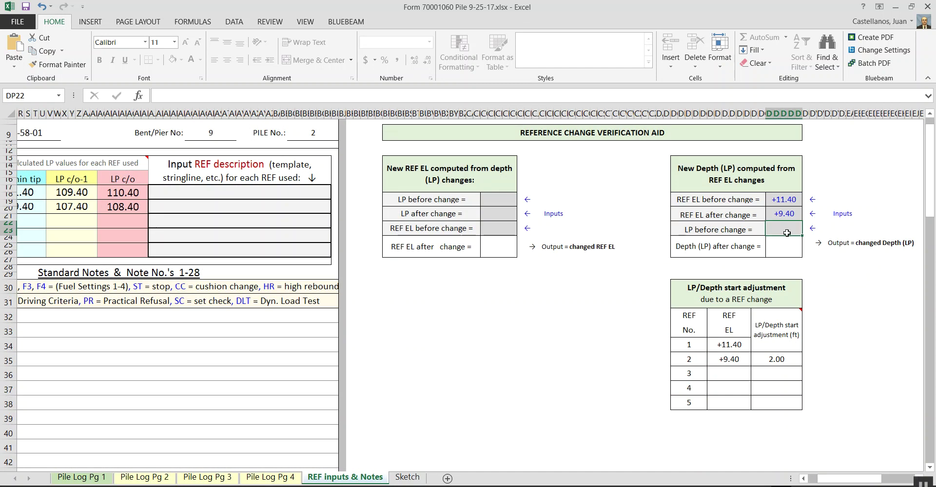
text(5)
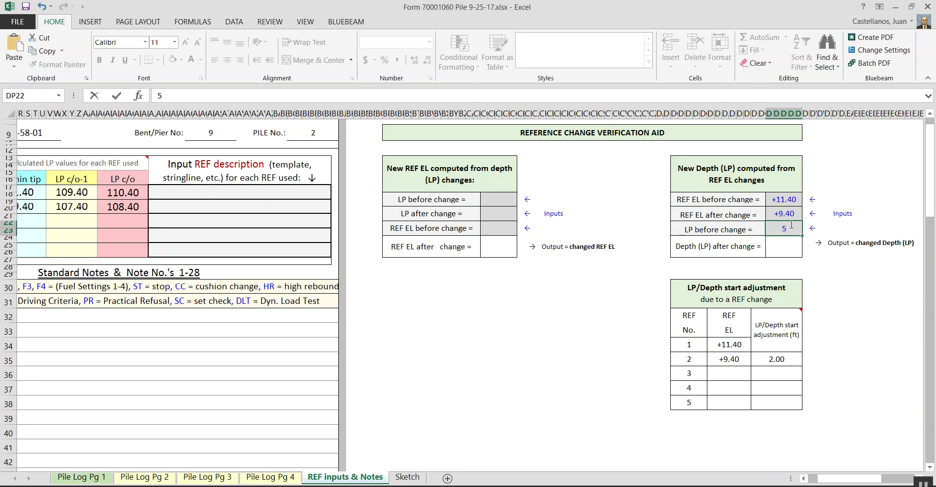
text(5)
key(Return)
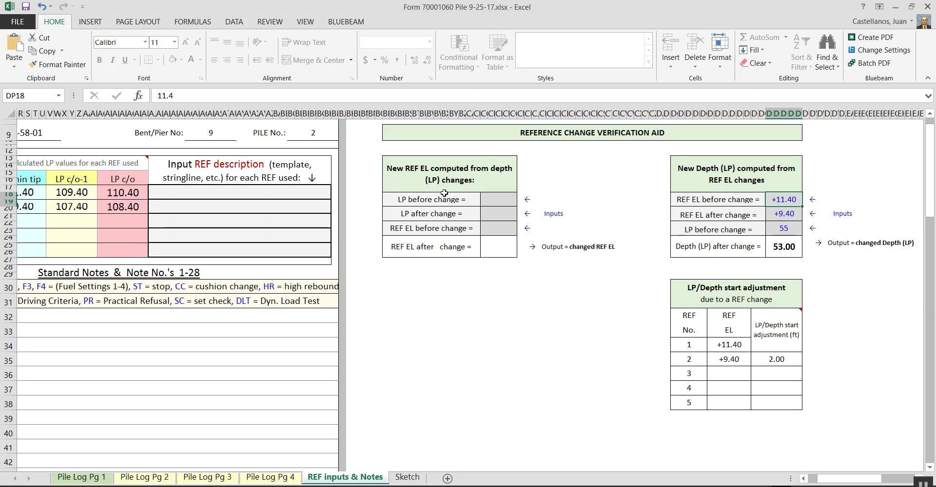
In the New REF EL verification table, enter LP before change 55, LP after change 53 and REF EL before change 11.4
click(497, 200)
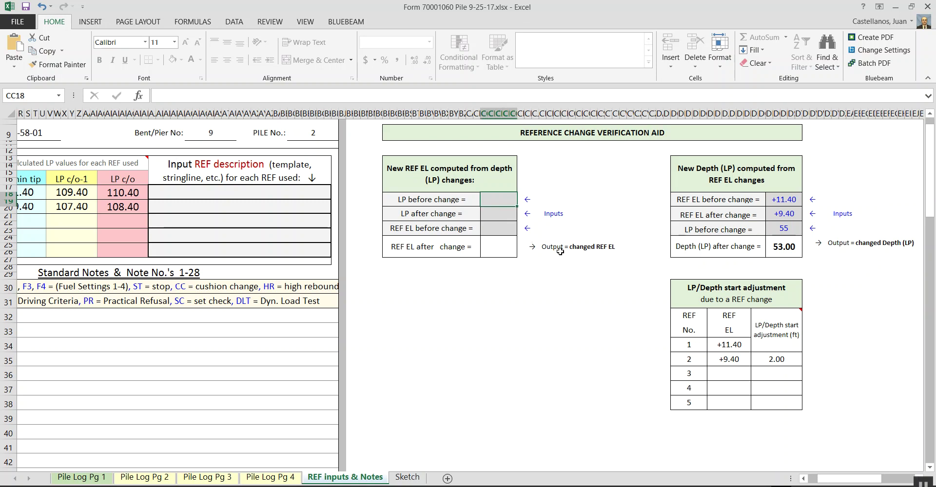
text(55)
key(Return)
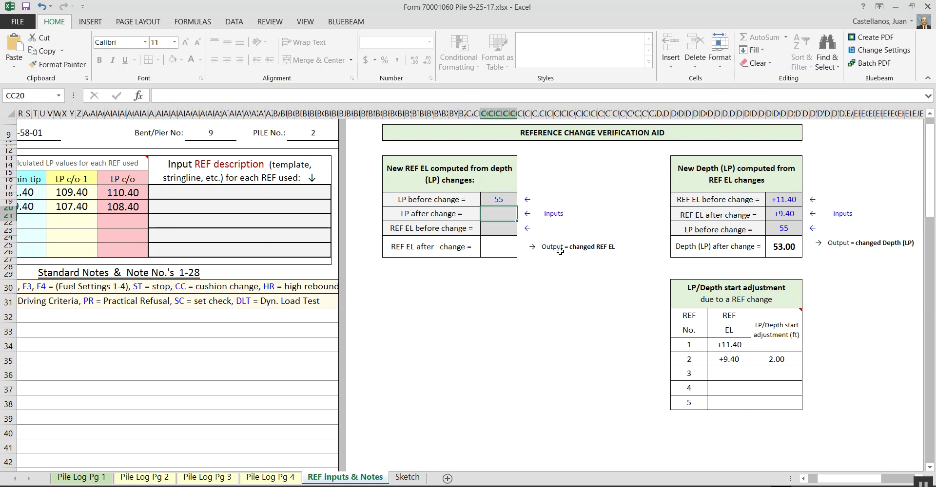
text(53)
key(Return)
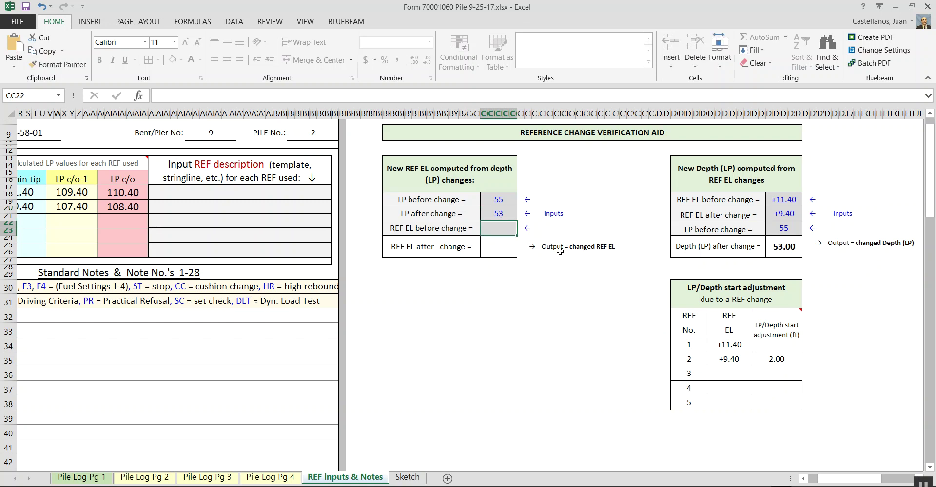
text(11.4)
key(ctrl+Return)
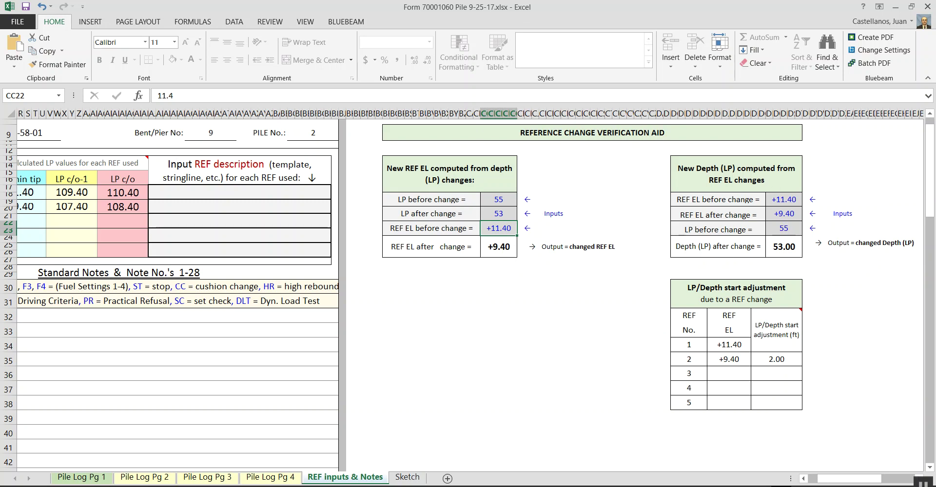
click(142, 478)
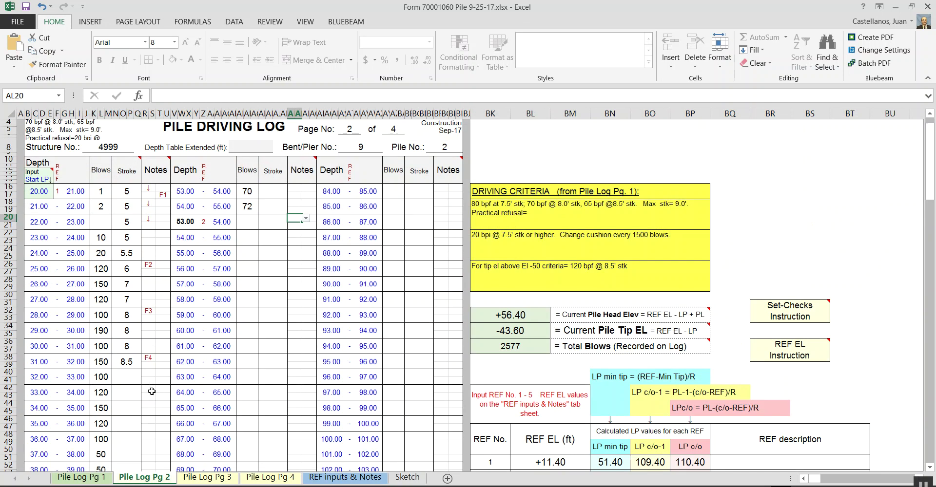
click(345, 477)
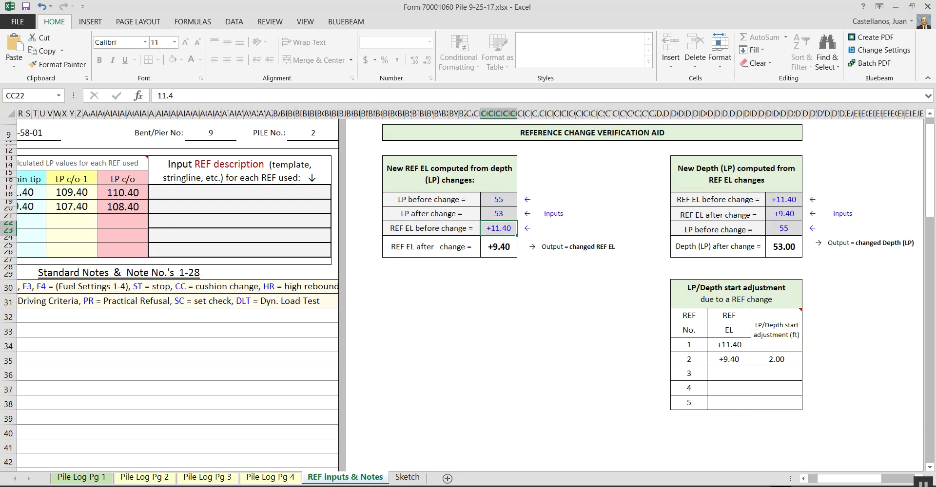
click(79, 478)
click(153, 478)
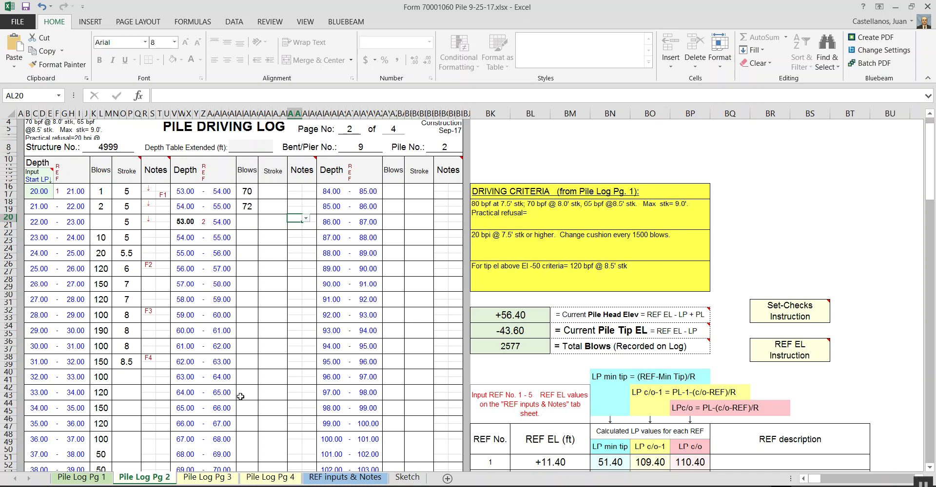
click(238, 222)
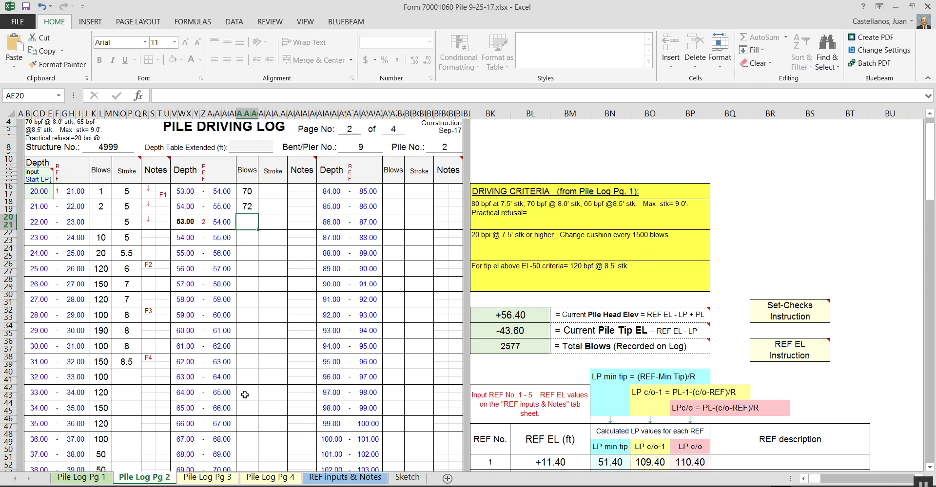
Try a start LP of 21 for the first depth row on Pile Log Pg 2
click(34, 190)
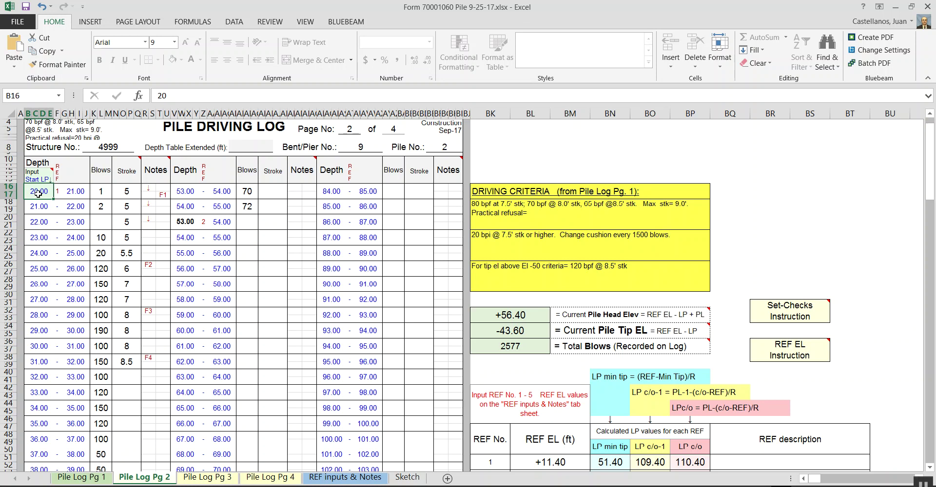
text(2)
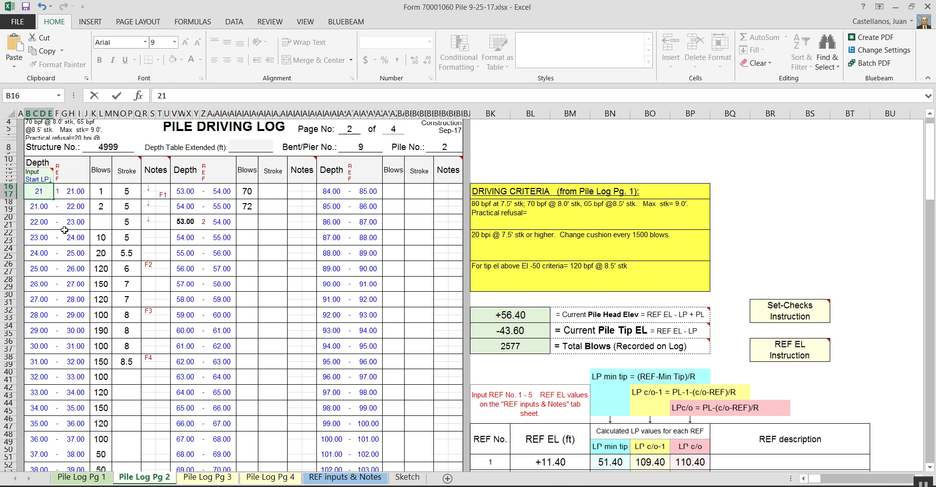
text(1)
click(65, 231)
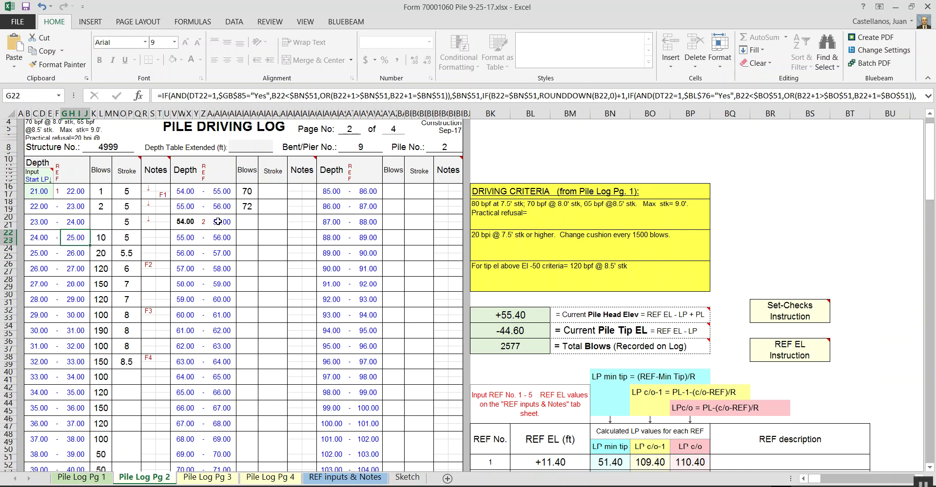
Set the start LP of the first depth row back to 20
click(38, 192)
text(20)
click(191, 262)
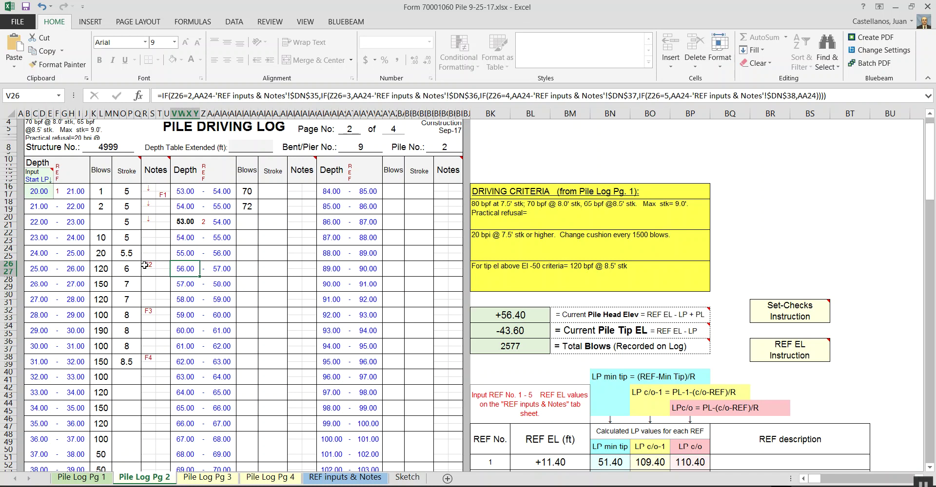
click(274, 237)
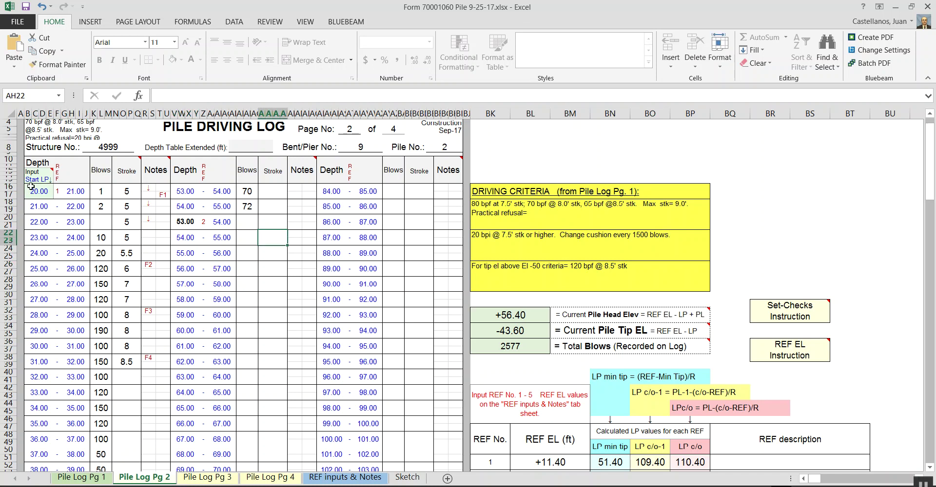
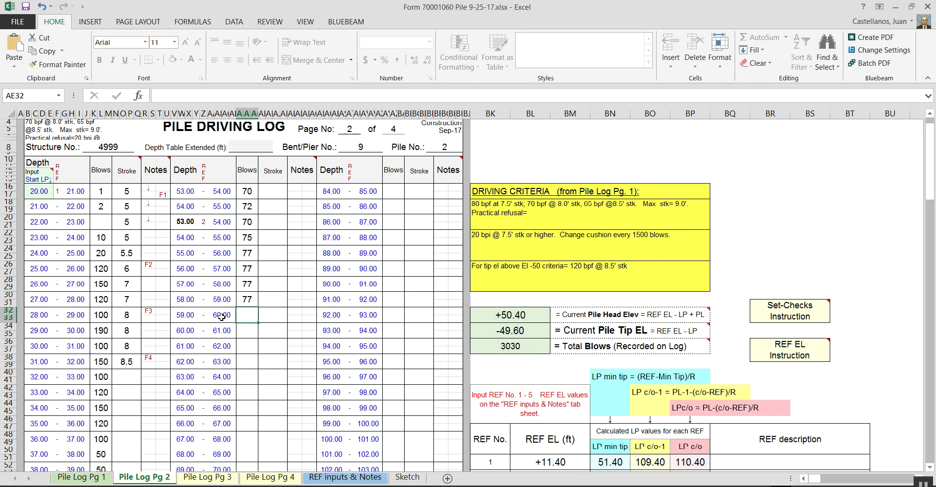
Enter a stroke of 9 for the 58.00 - 59.00 depth row
click(272, 302)
text(9)
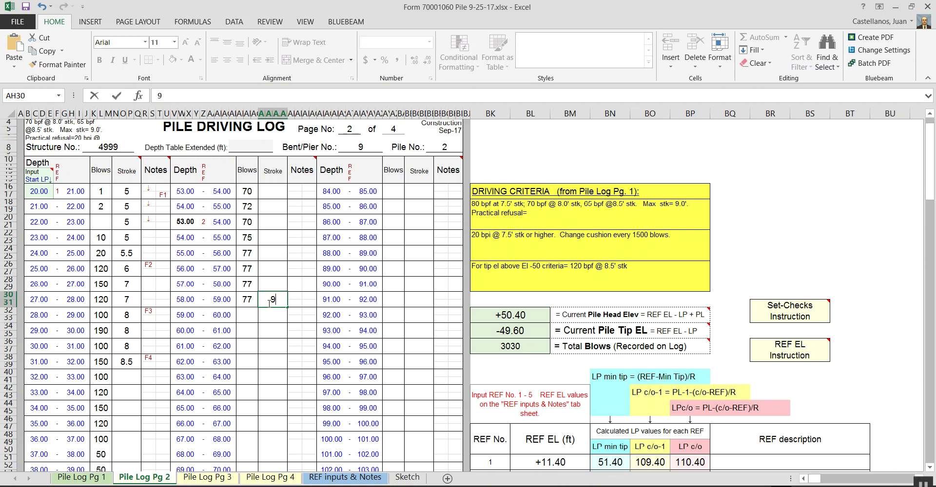
click(238, 301)
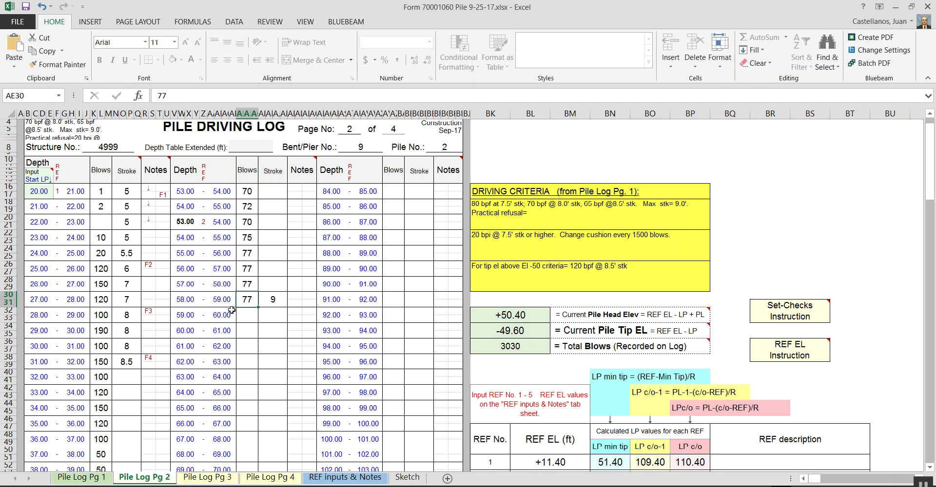
On the REF inputs & Notes sheet, enter a REF EL of 8 for REF No. 3
click(204, 310)
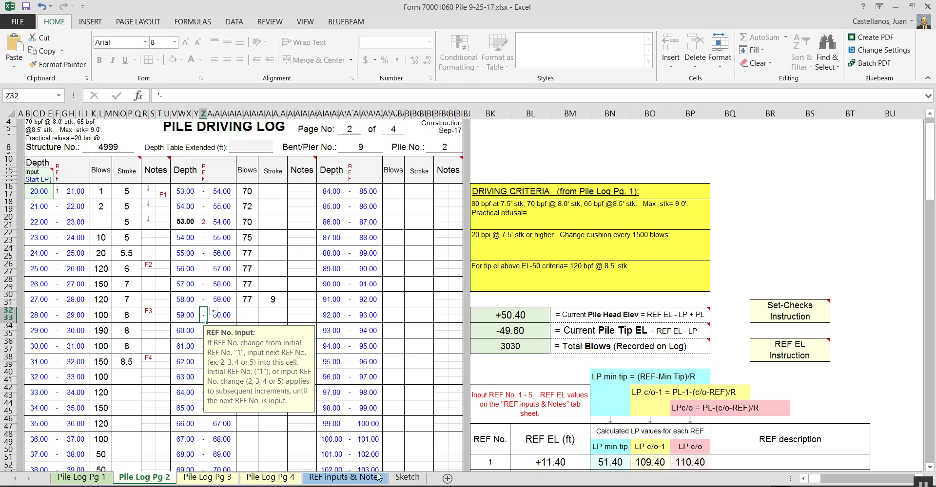
click(355, 478)
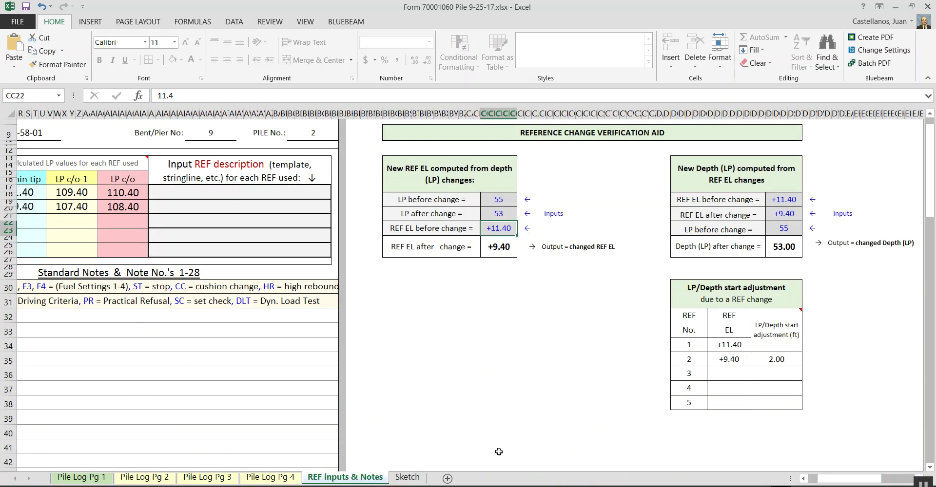
drag(850, 479, 842, 479)
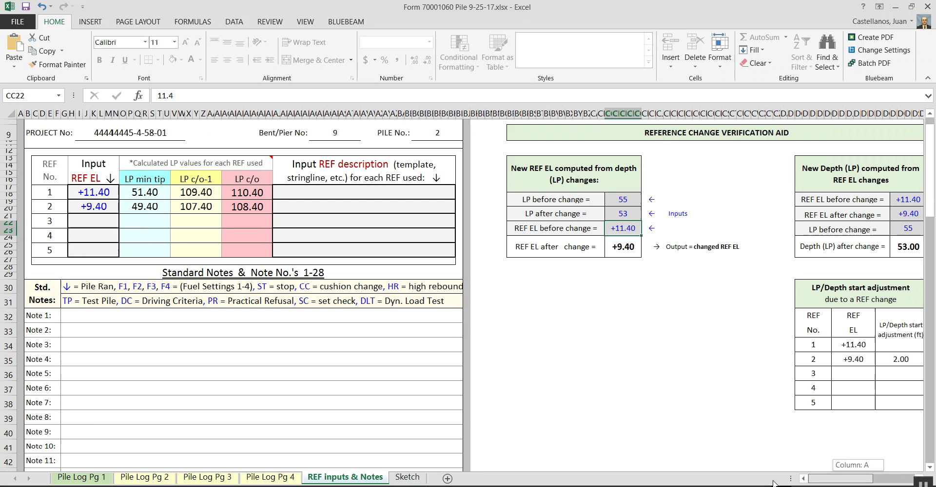
click(88, 220)
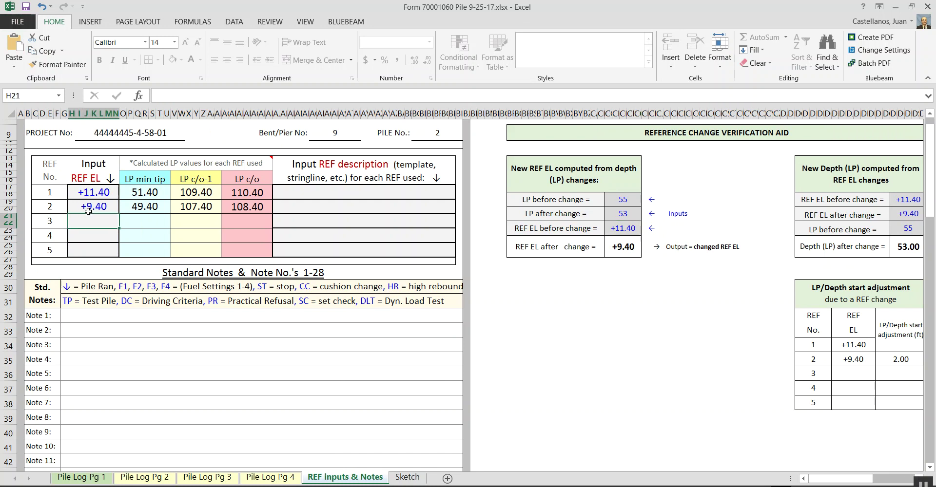
text(8)
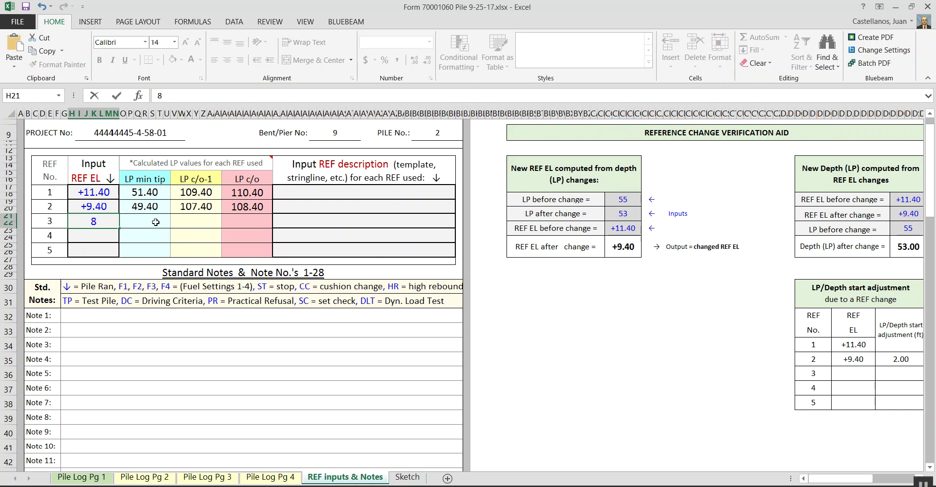
key(ctrl+Return)
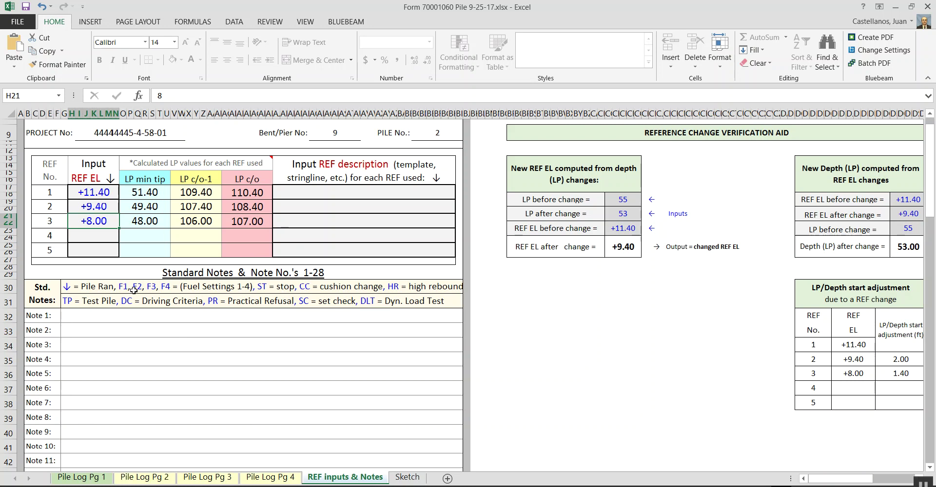
On Pile Log Pg 2, assign REF No. 3 to the 59.00 - 60.00 depth row
click(155, 482)
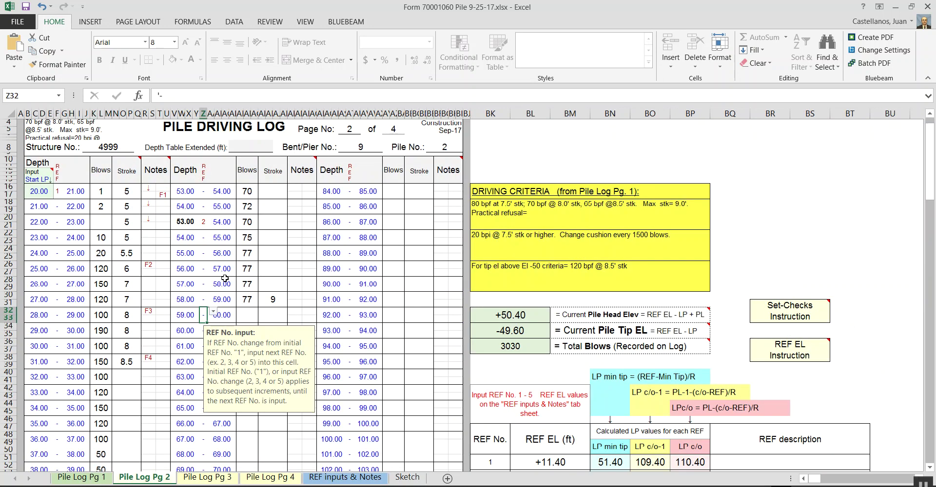
click(206, 316)
click(213, 313)
click(183, 346)
click(305, 294)
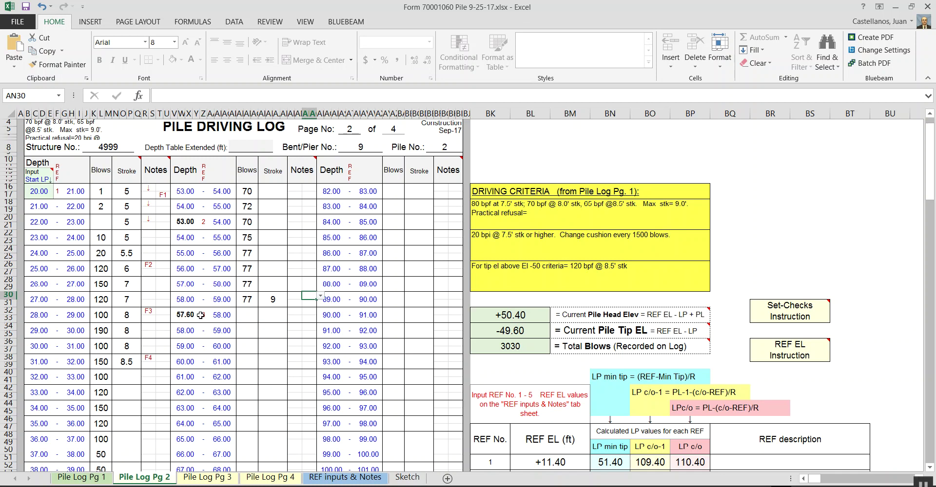
In the New REF EL verification table, enter LP before change 59, LP after change 57.6 and REF EL before change 9.4
click(316, 478)
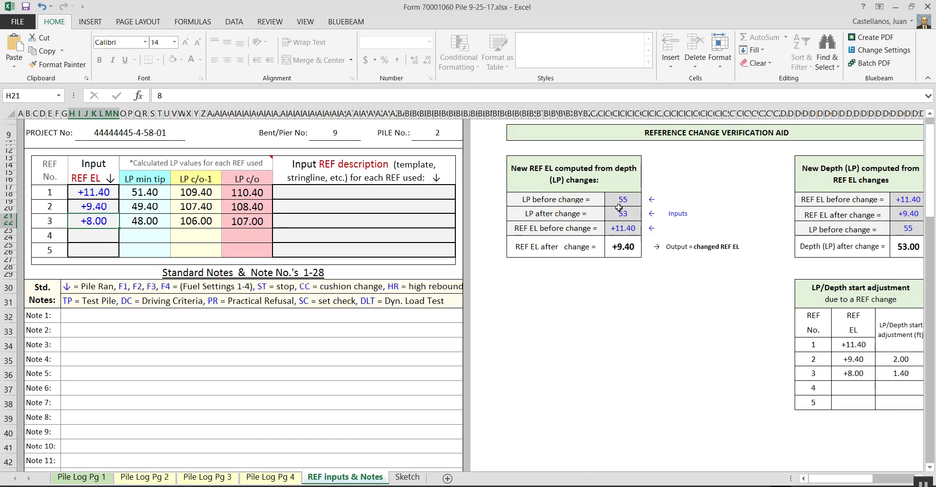
click(632, 200)
text(59)
key(Return)
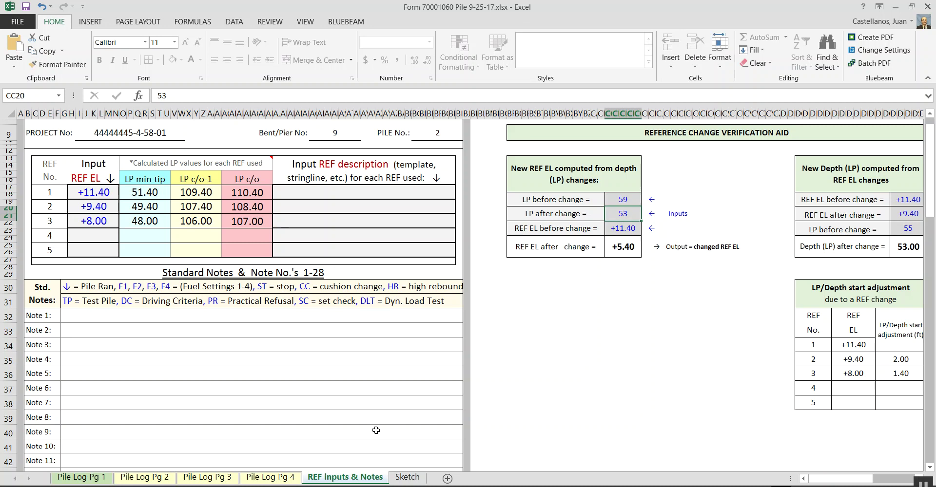
click(166, 478)
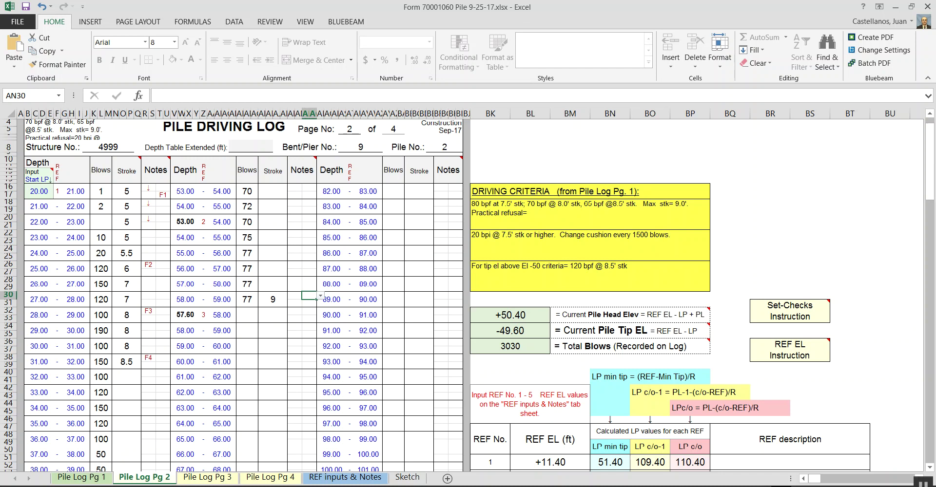
click(347, 478)
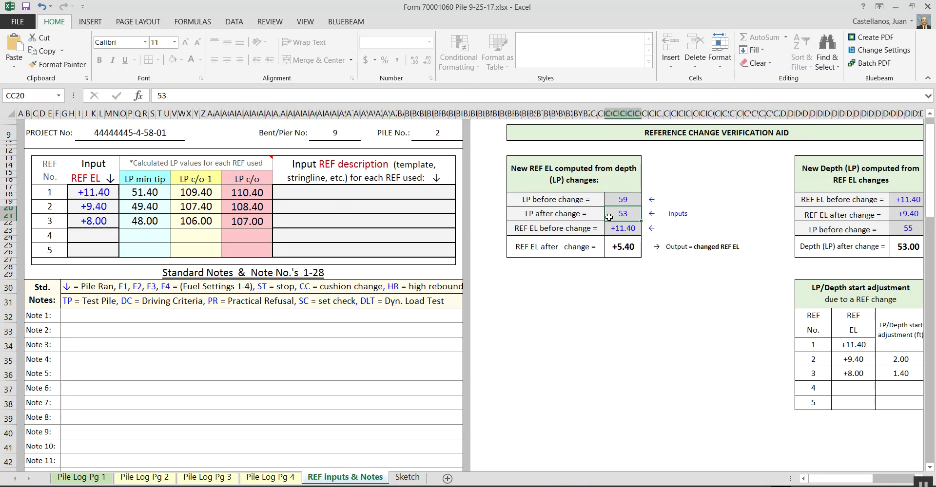
text(57.6)
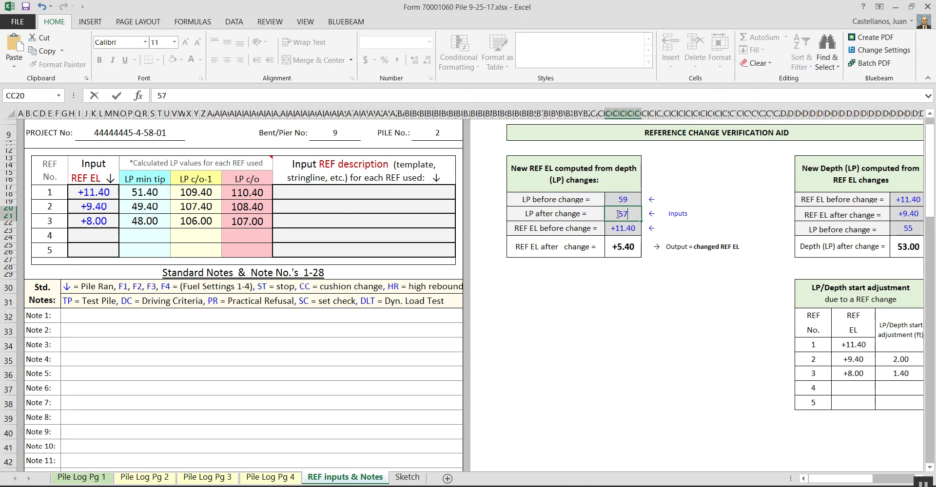
click(617, 225)
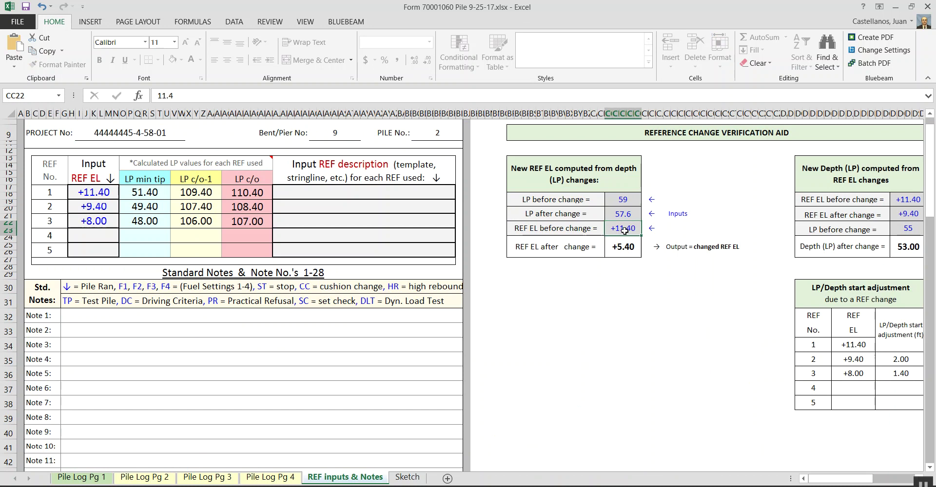
text(9)
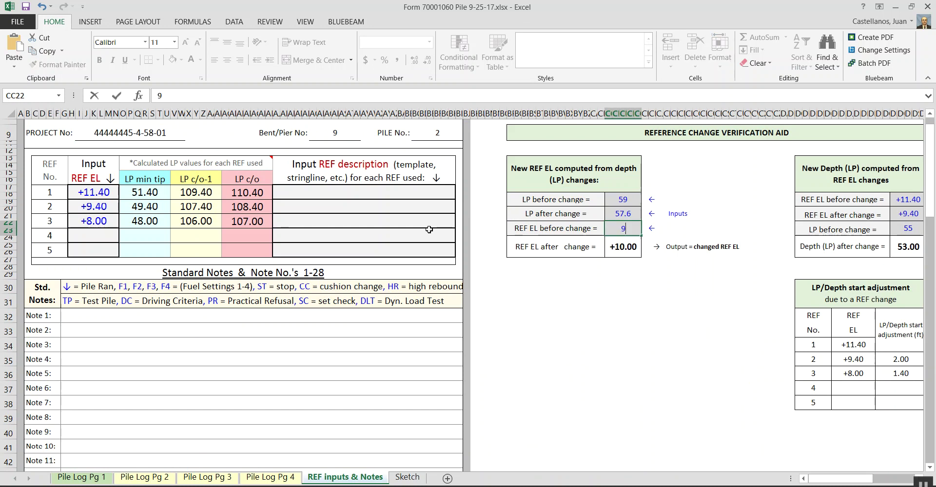
text(.4)
key(Return)
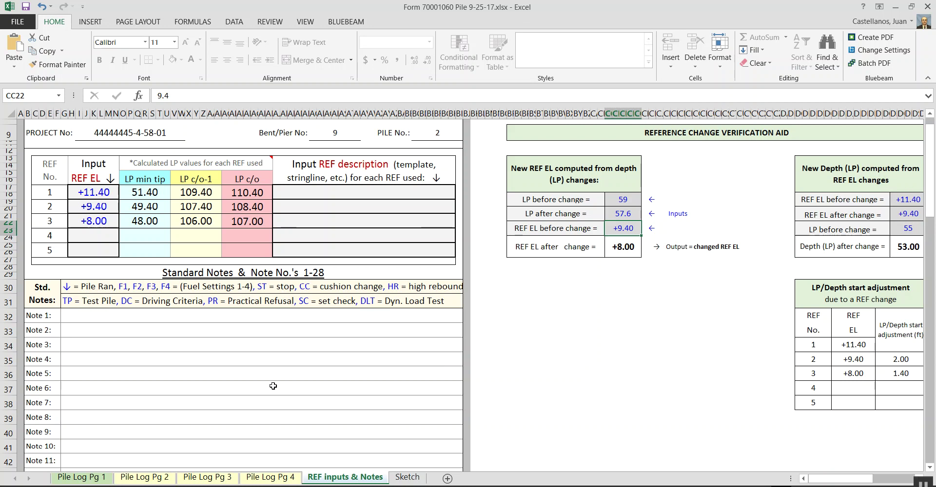
On Pile Log Pg 2, enter 88 blows for the 57.60 - 58.00 depth row and for the 58.00 - 59.00 row below it
click(144, 478)
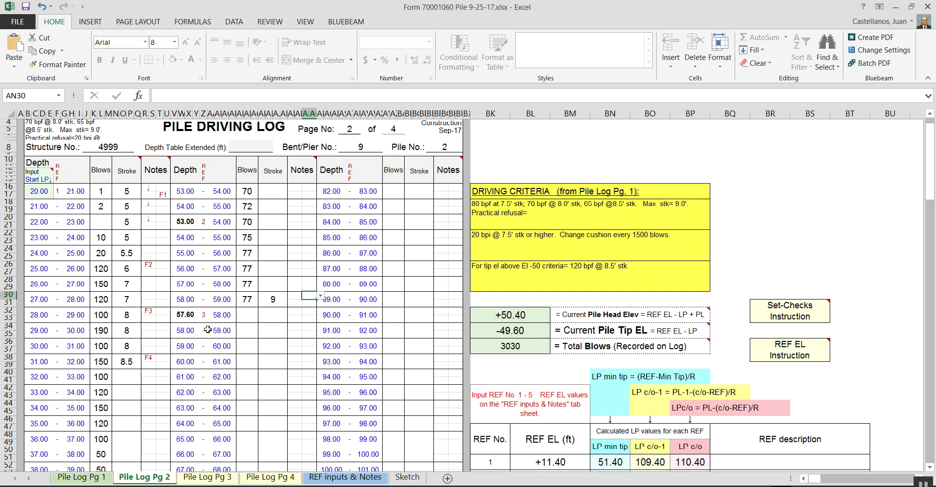
scroll(207, 320, down, 1)
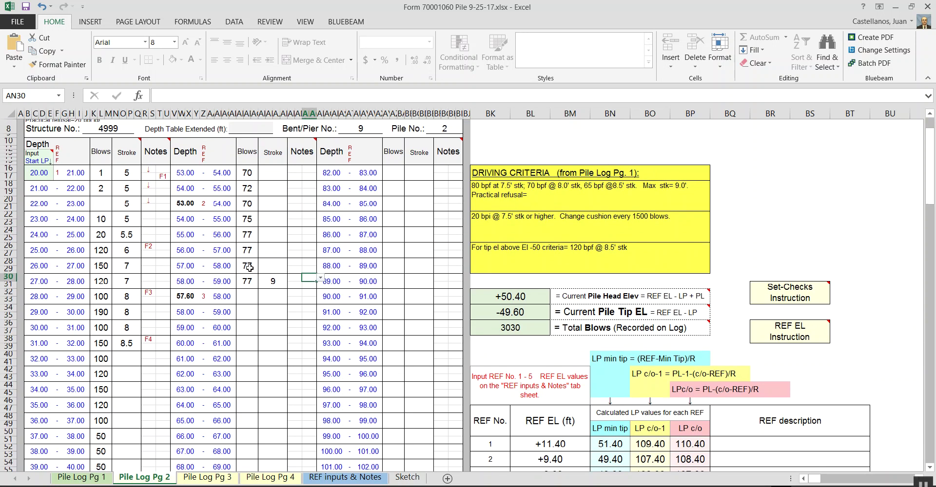
click(248, 297)
text(88)
key(Return)
text(88)
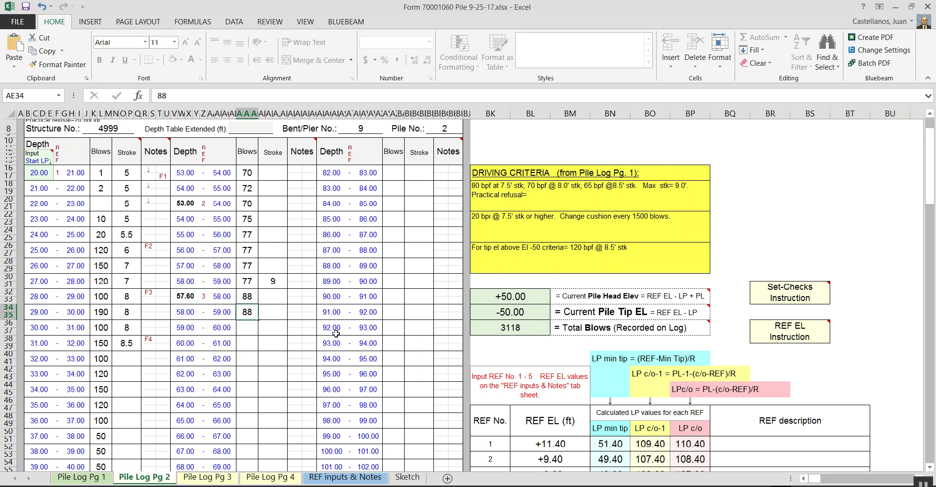
key(Return)
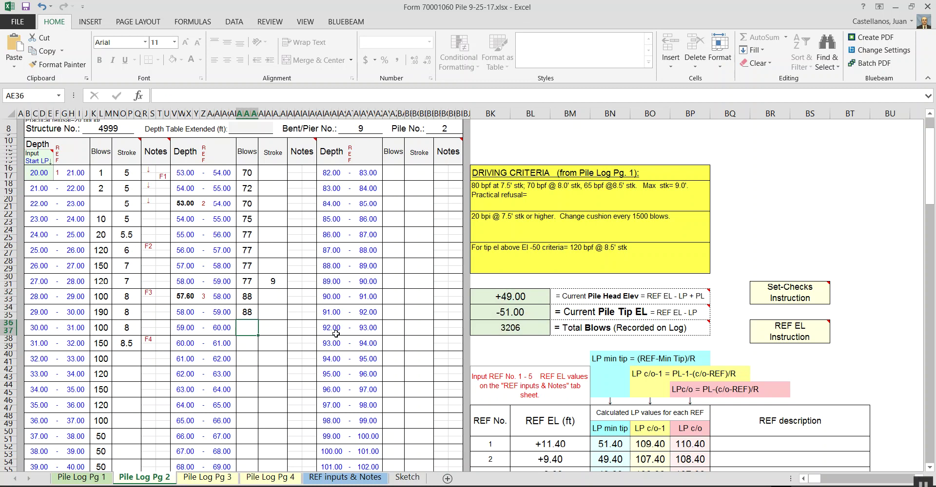
Change the Stroke column header of the pile driving log to BPM
scroll(109, 242, up, 1)
mouse_move(137, 178)
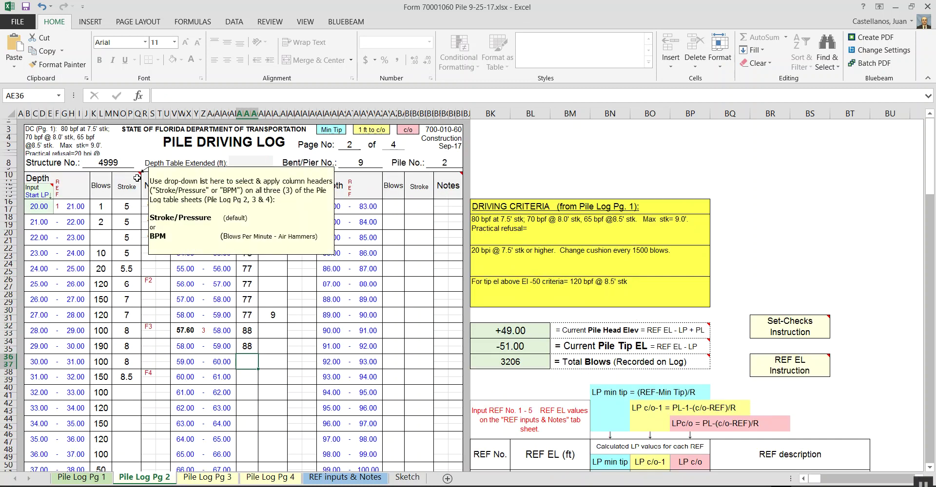
click(132, 180)
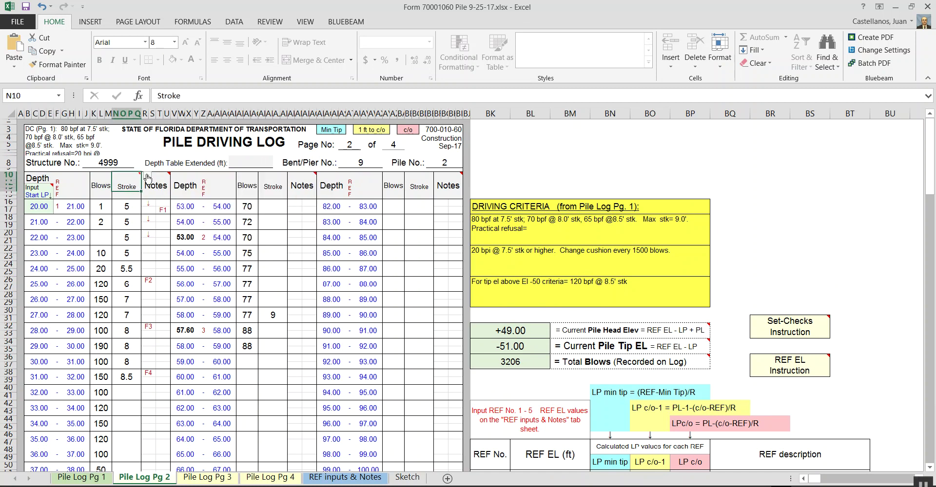
mouse_move(130, 184)
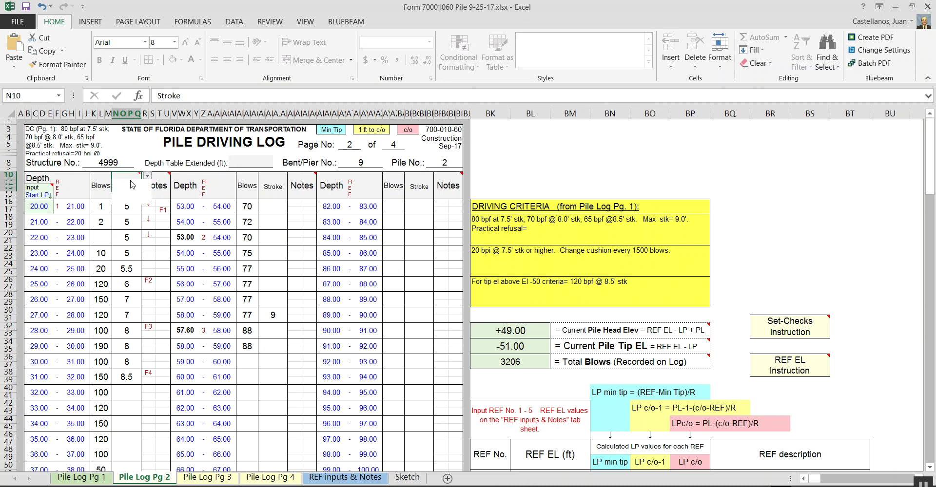
click(147, 178)
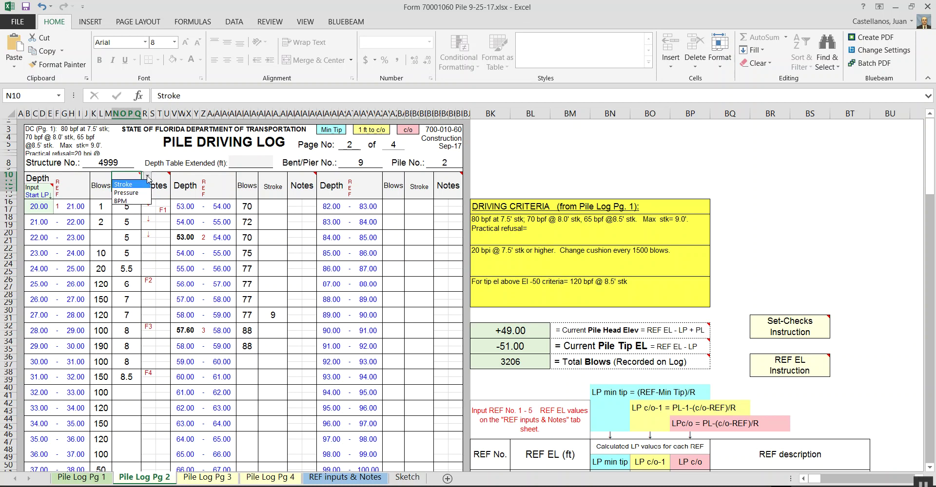
click(130, 203)
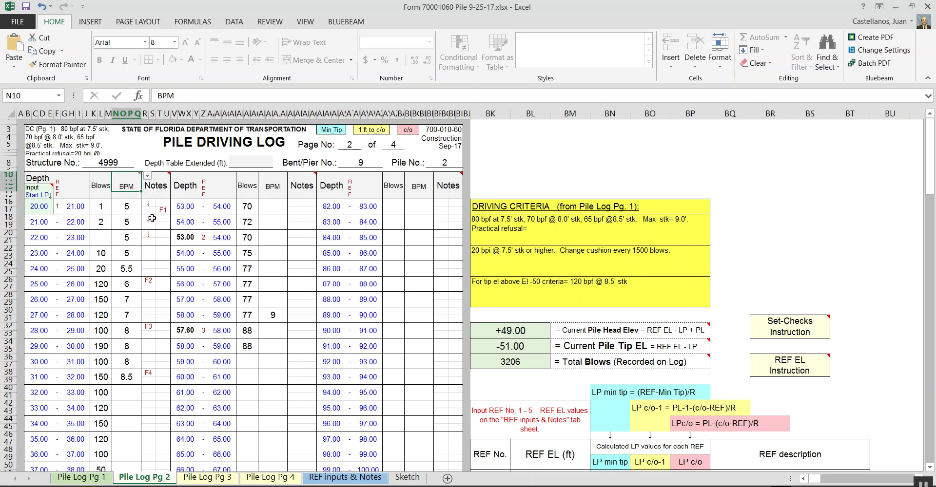
Enter BPM values 48, 47, 47, 48, 47 and 47 for the six depth rows from 20.00 to 26.00
key(Down)
key(Down)
key(Down)
click(130, 211)
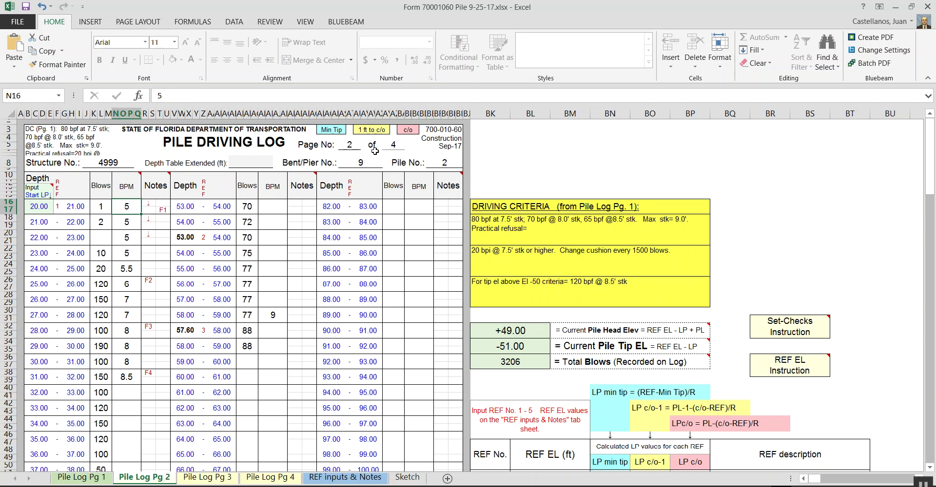
text(48)
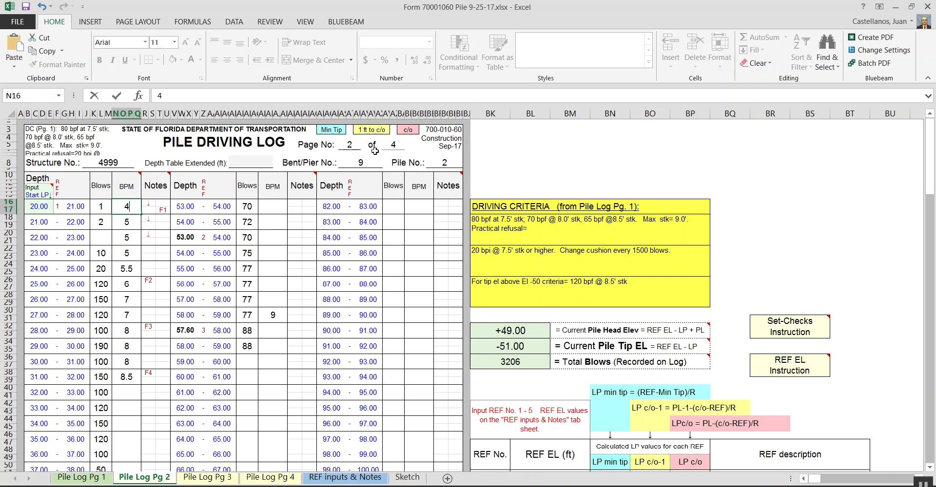
key(Return)
text(4)
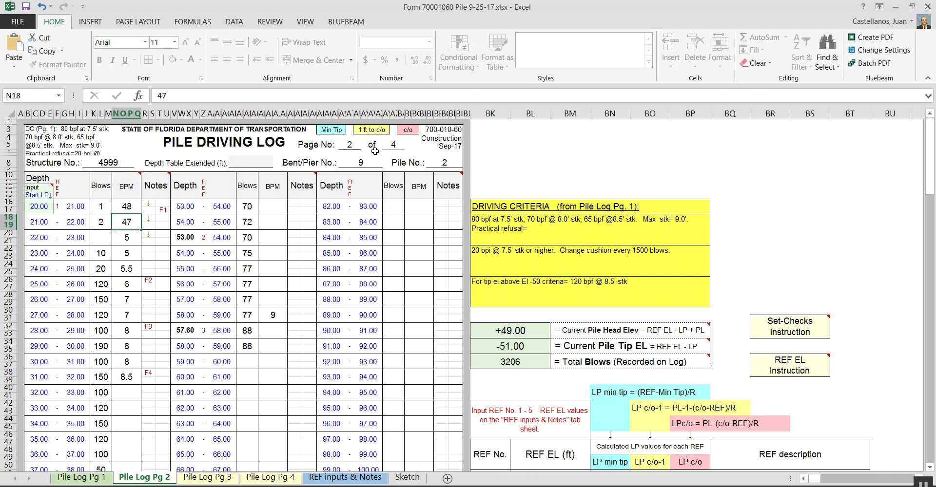
text(7)
key(Return)
text(47)
key(Return)
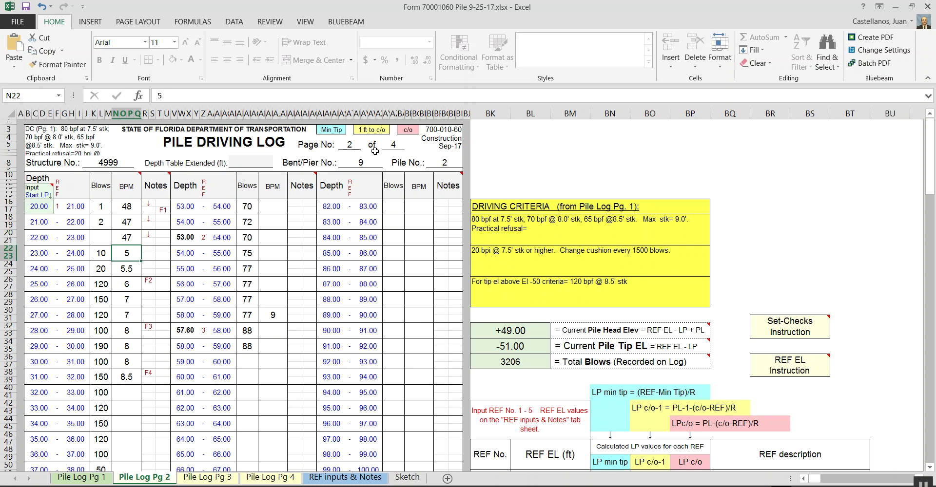
text(48)
key(Return)
text(4)
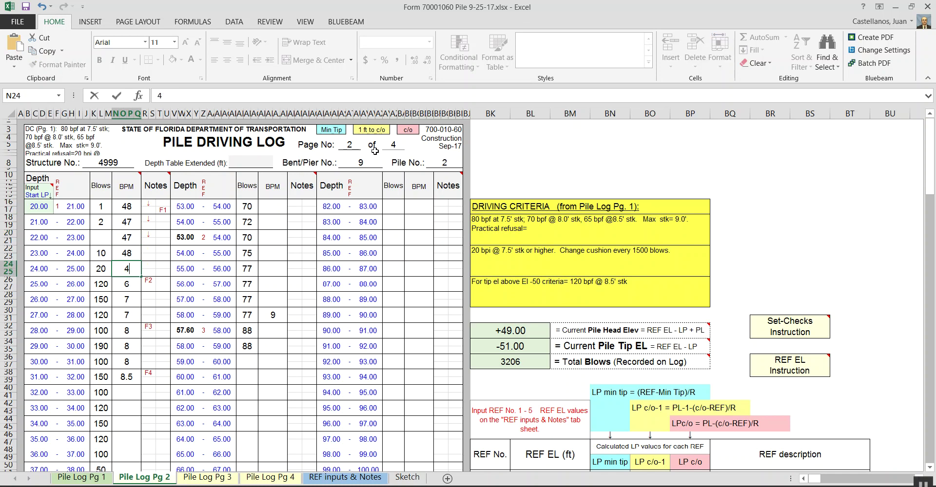
text(7)
key(Return)
text(47)
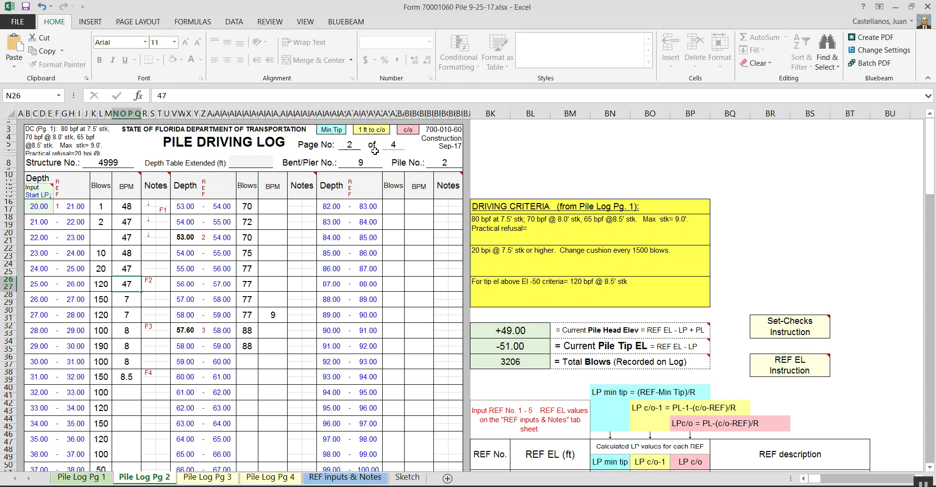
key(Return)
Enter a BPM of 45 for the 26.00 - 27.00 depth row and 44 for each row from 27.00 to 32.00
text(45)
key(Return)
text(44)
key(Return)
text(44)
key(Return)
text(44)
key(Return)
text(44)
key(Return)
text(44)
key(Return)
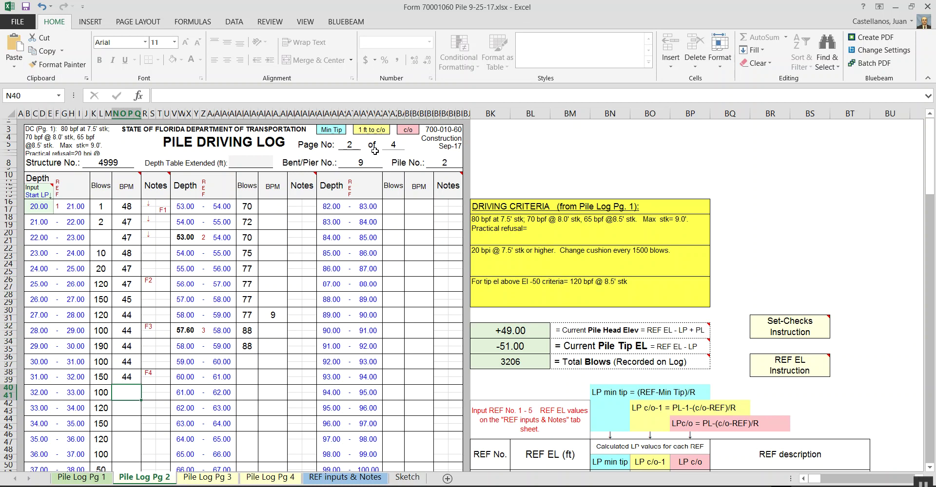
View the standard note options for the empty Notes cell beside the first depth row's down arrow
click(164, 203)
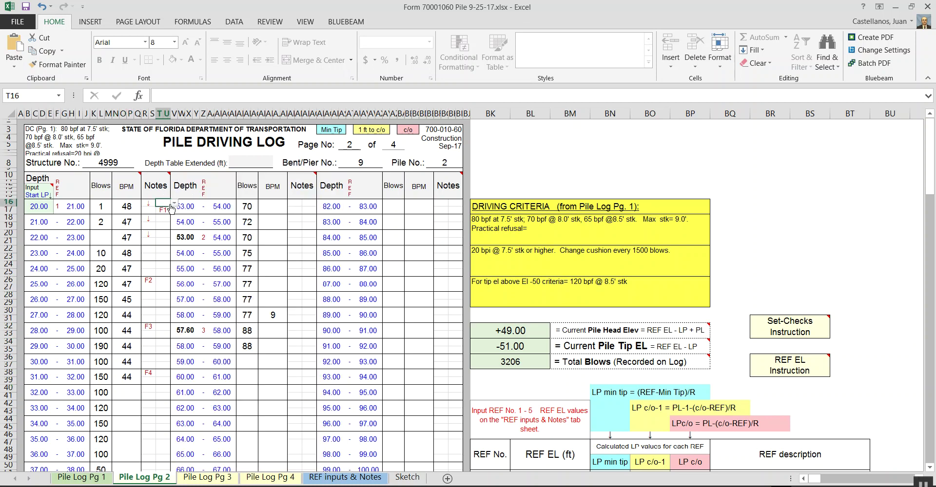
click(173, 205)
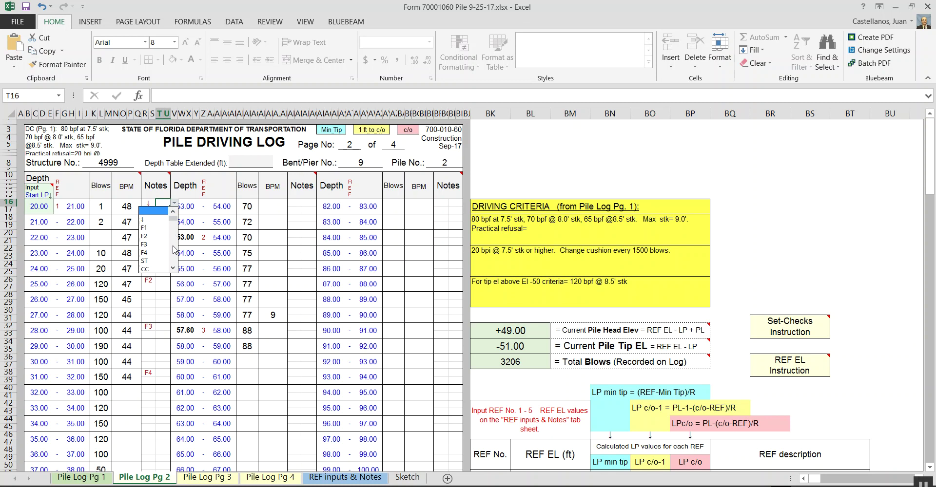
click(176, 205)
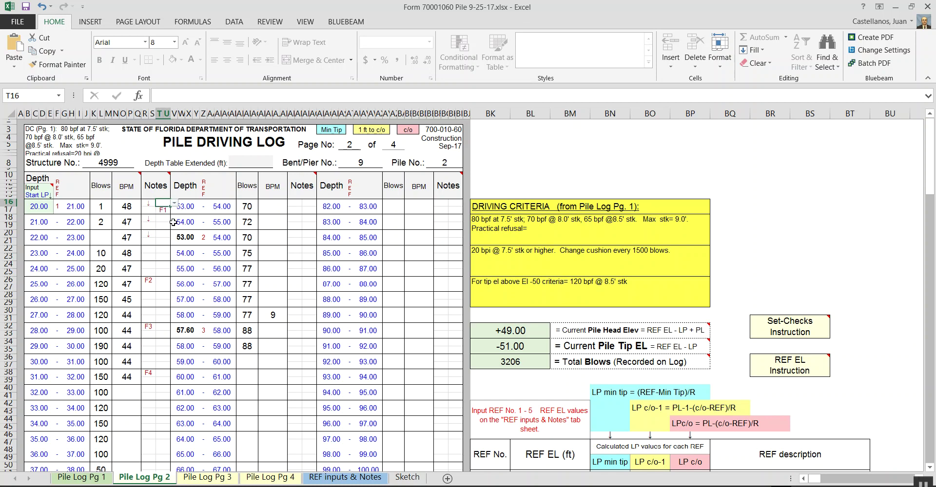
Clear the F1, F2, F3 and F4 fuel setting notes from the first Notes column of the pile driving log
click(166, 209)
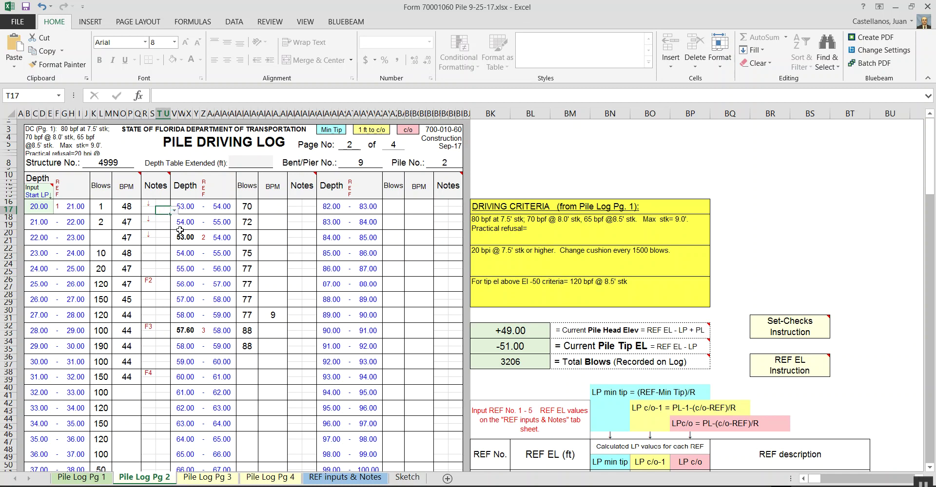
click(148, 281)
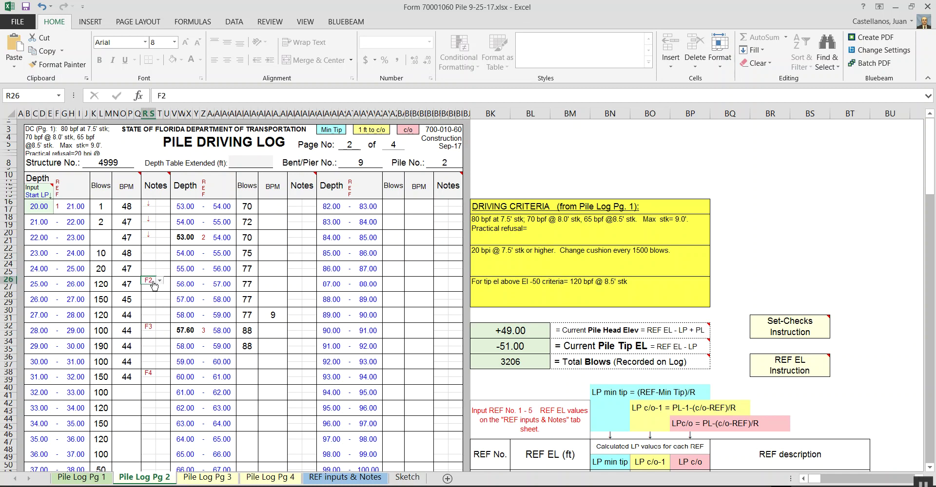
click(146, 328)
key(Delete)
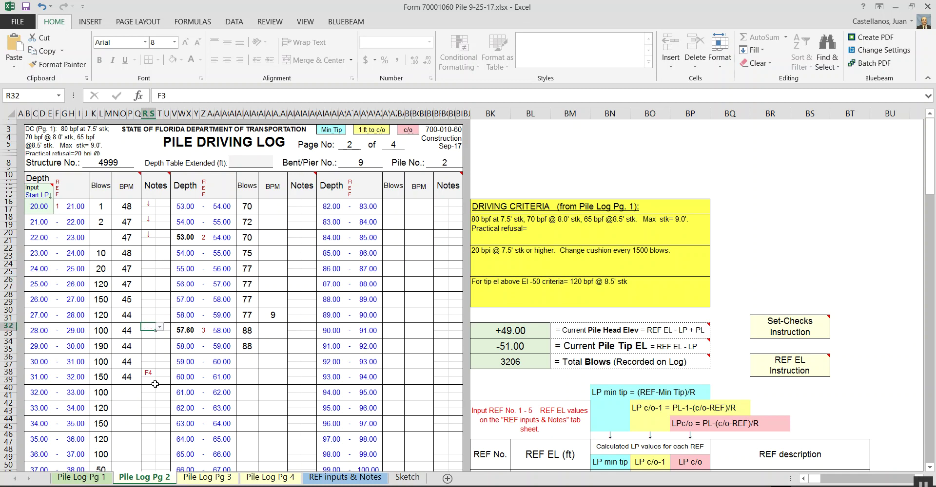
click(149, 377)
key(Delete)
Enter note reference 1 in the Notes cells of the 20.00 - 21.00 depth row
click(165, 206)
text(1)
click(163, 298)
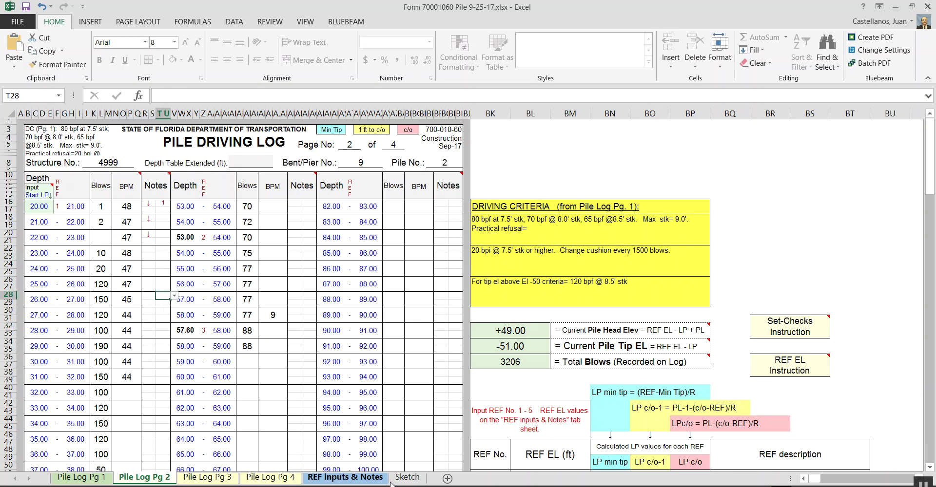
On the REF inputs & Notes sheet, write Note 1 "Start driving with short stroke= 2 ft" and Note 2 "Full stroke=5 ft"
click(355, 479)
click(104, 318)
text(Sta)
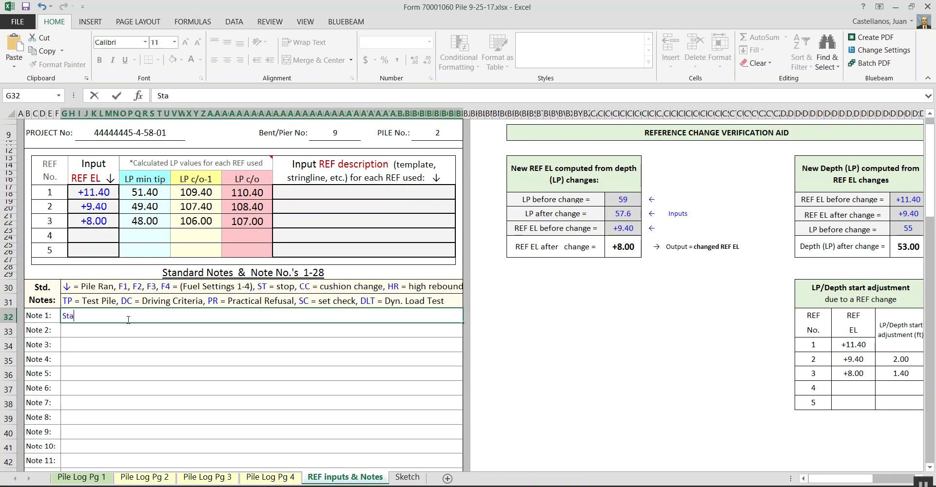
text(rt driving with)
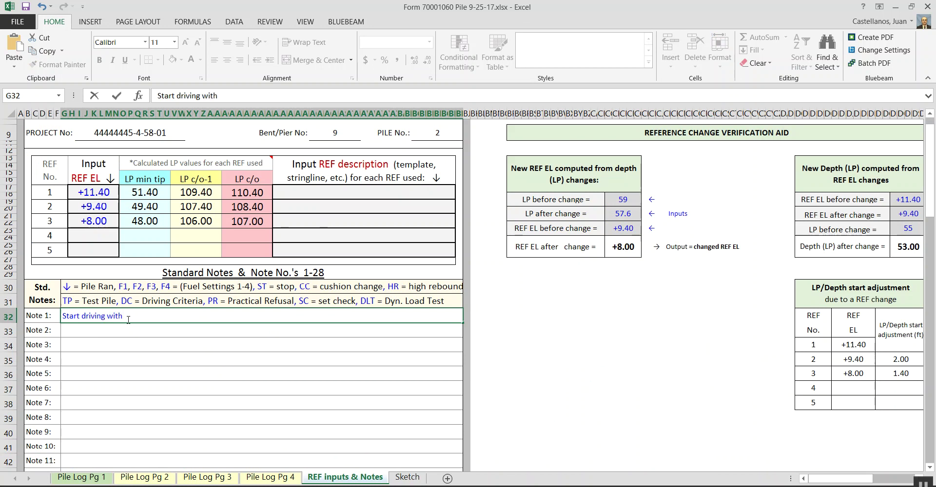
text( short stroke= 2 ft)
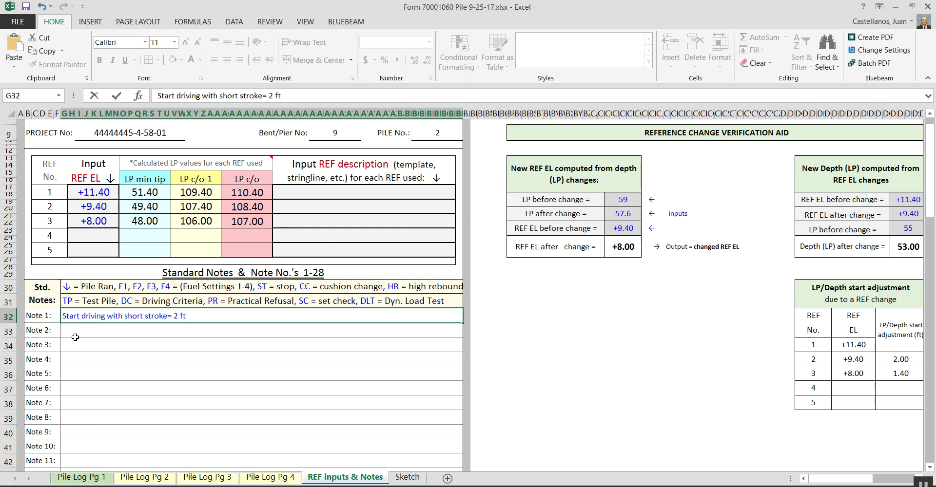
key(Return)
text(Full stroke=)
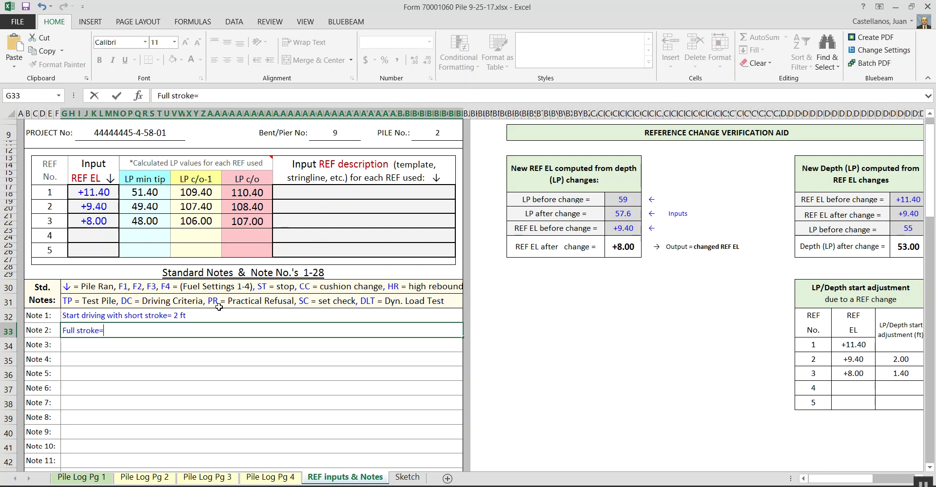
text(5 ft)
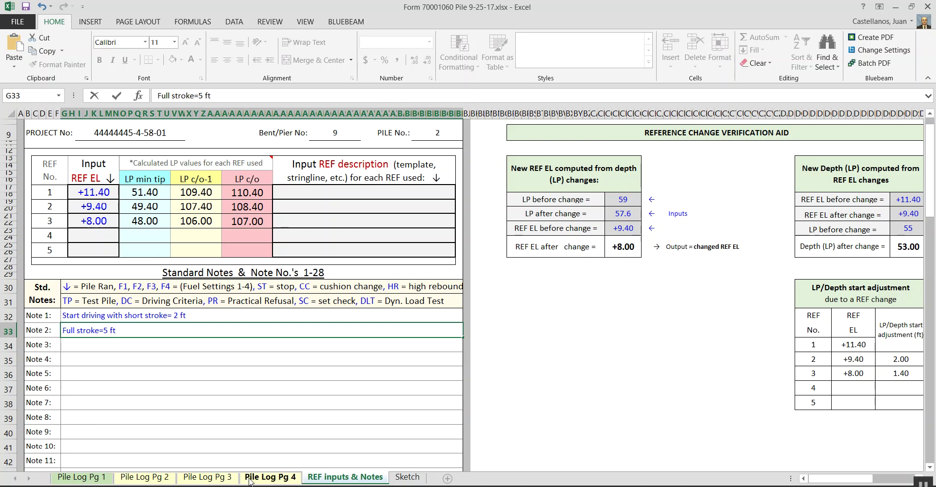
On Pile Log Pg 2, enter note reference 2 in the Notes cells of the 26.00 - 27.00 depth row
click(140, 479)
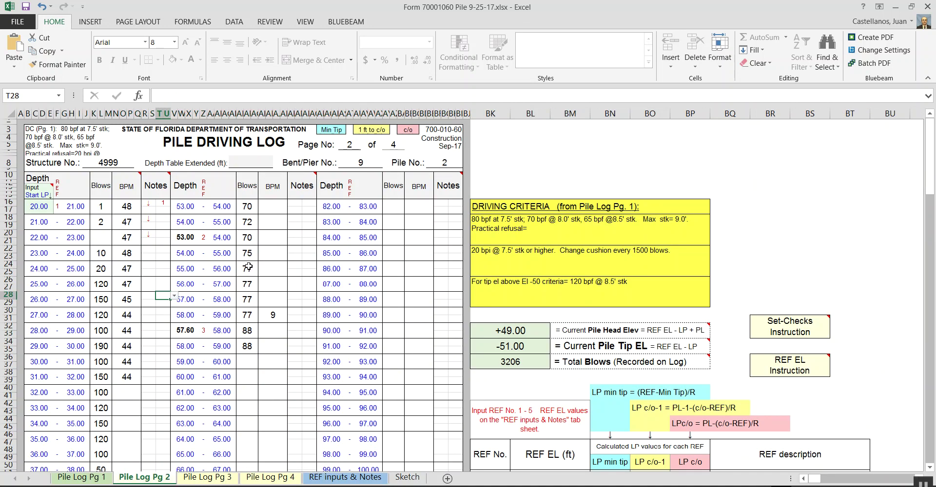
click(149, 296)
text(2)
click(162, 327)
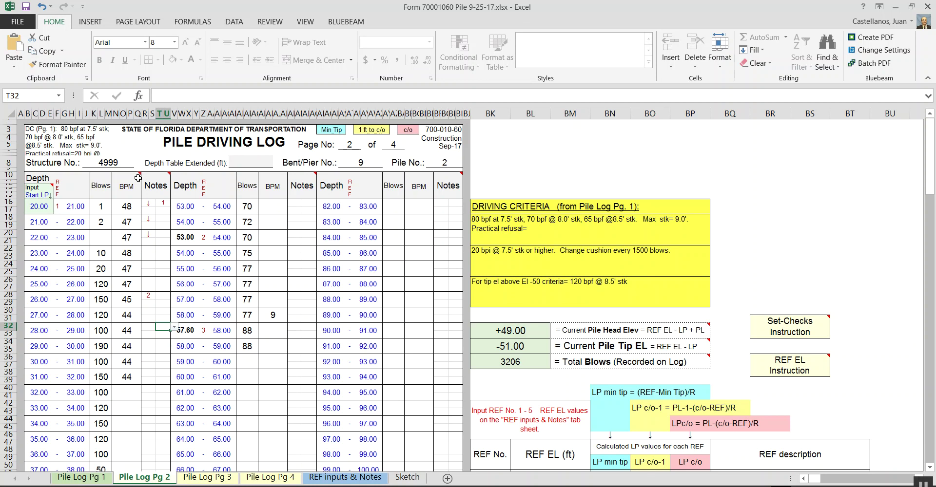
Change the BPM column header of the pile driving log to Pressure
click(126, 189)
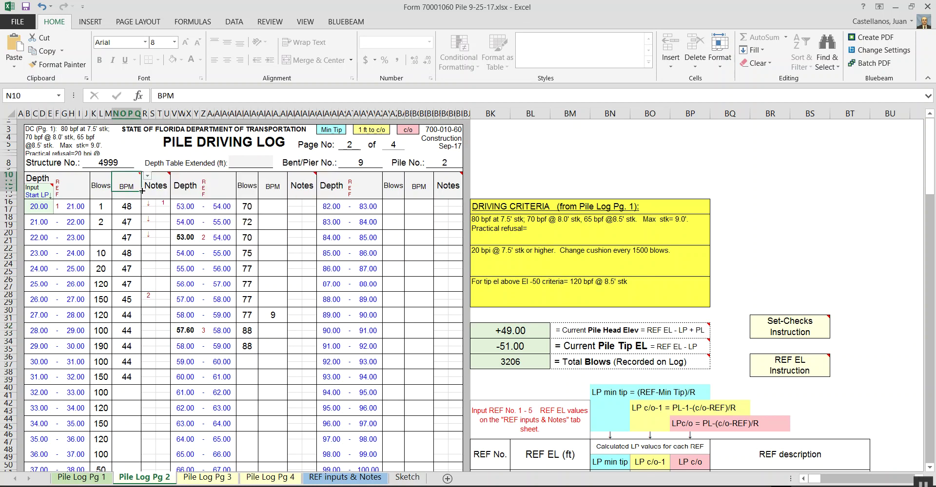
click(147, 177)
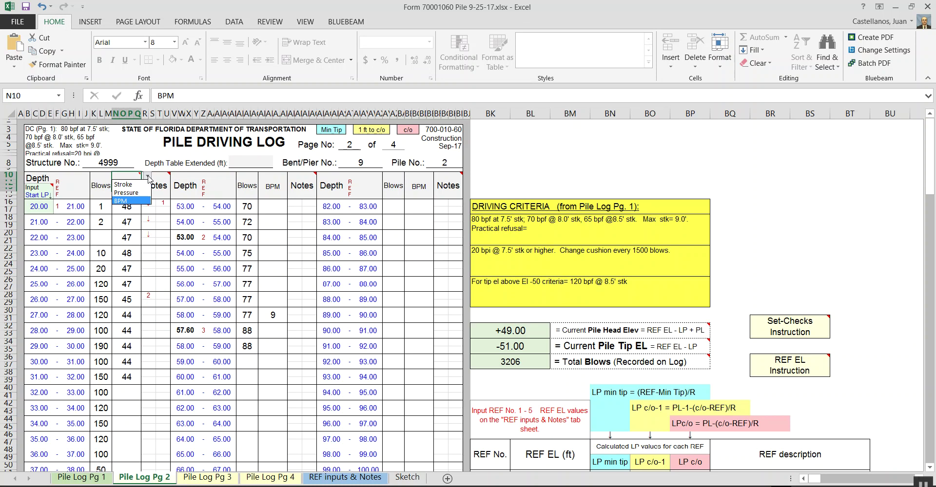
click(126, 193)
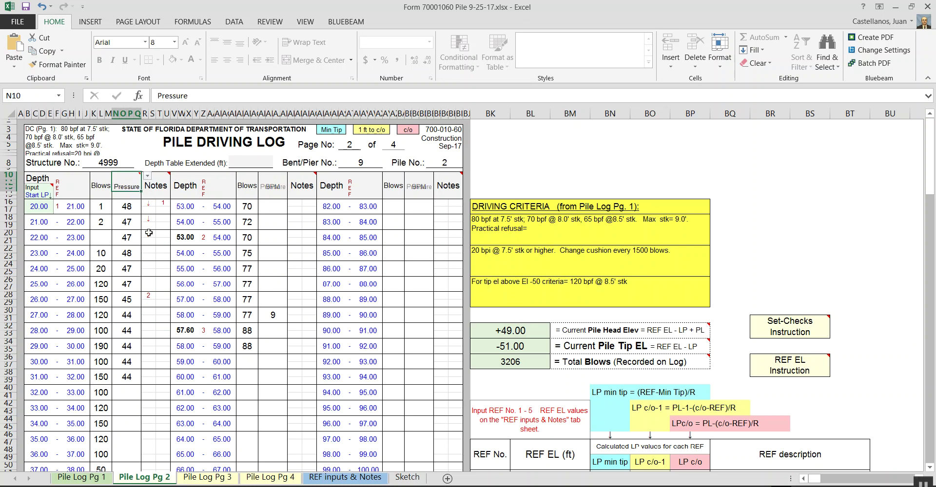
Enter a pressure of 150 for the 20.00 - 21.00 and 21.00 - 22.00 depth rows
click(131, 208)
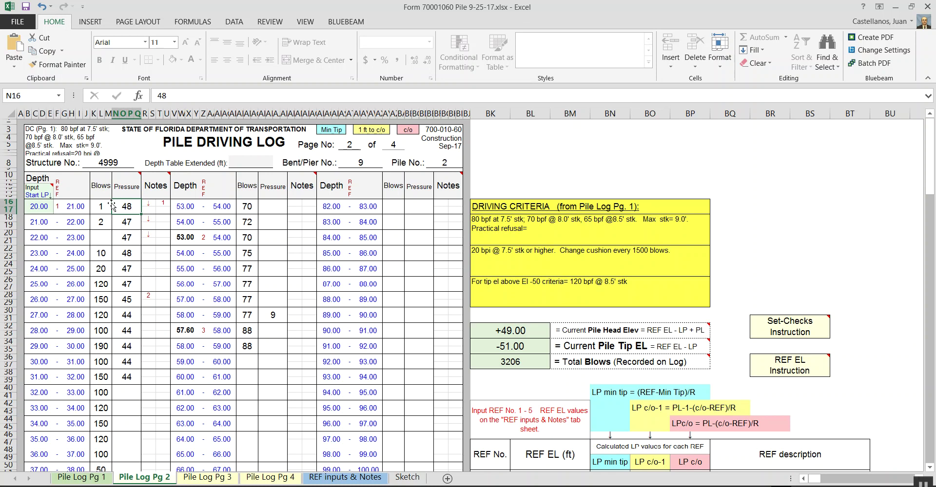
text(150)
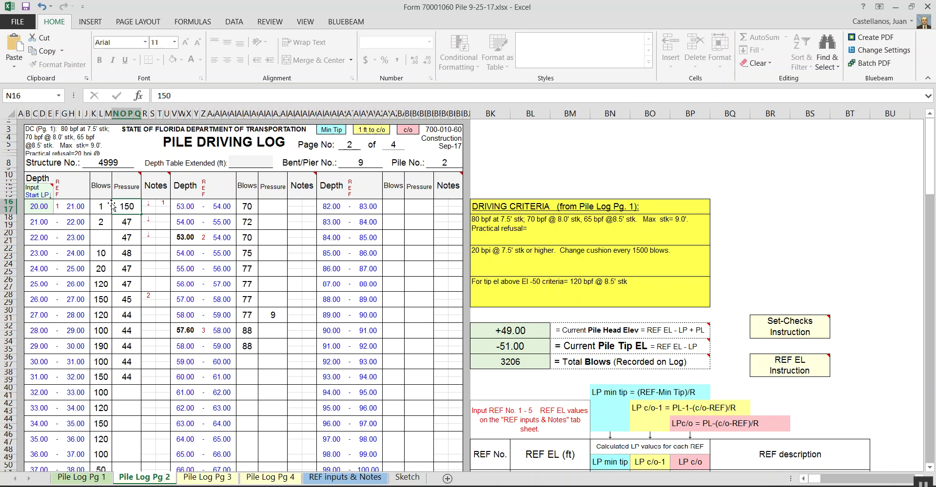
key(Return)
text(20)
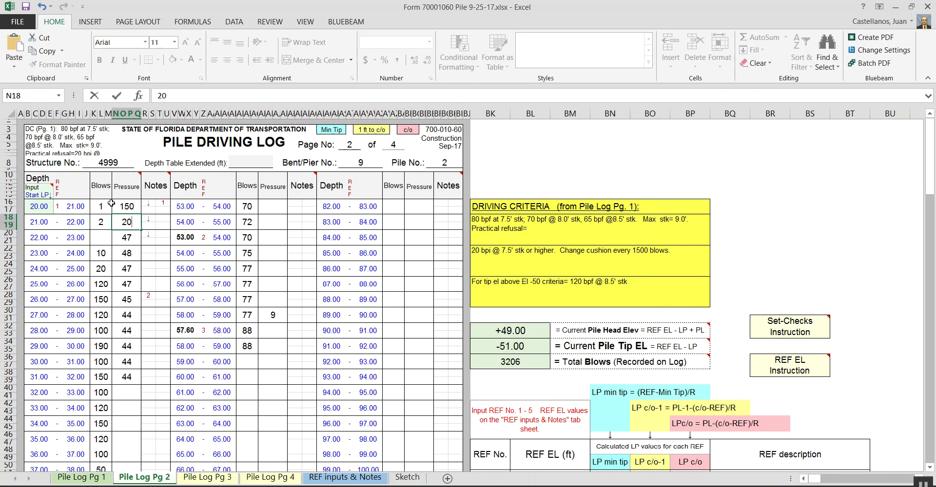
key(Return)
key(Up)
text(q50)
key(Return)
key(Up)
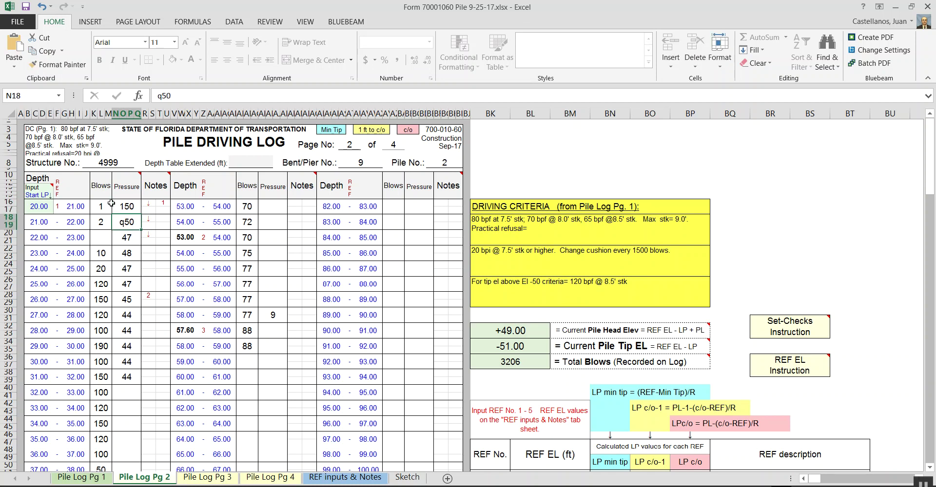
text(150)
key(Return)
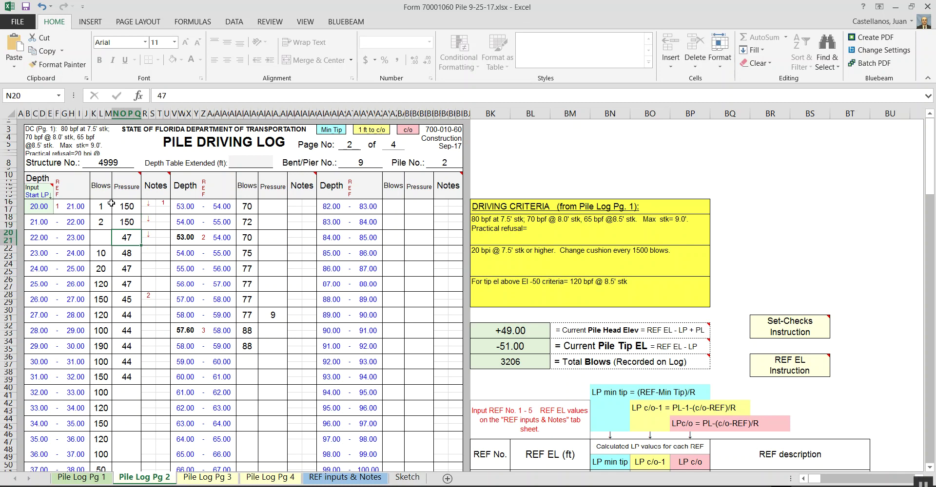
Clear the leftover Pressure column values for every depth row from 22.00 to 32.00
key(Delete)
key(Down)
key(Delete)
key(Down)
key(Delete)
key(Down)
key(Delete)
key(Down)
key(Delete)
key(Down)
key(Delete)
key(Down)
key(Delete)
key(Down)
key(Delete)
key(Down)
key(Delete)
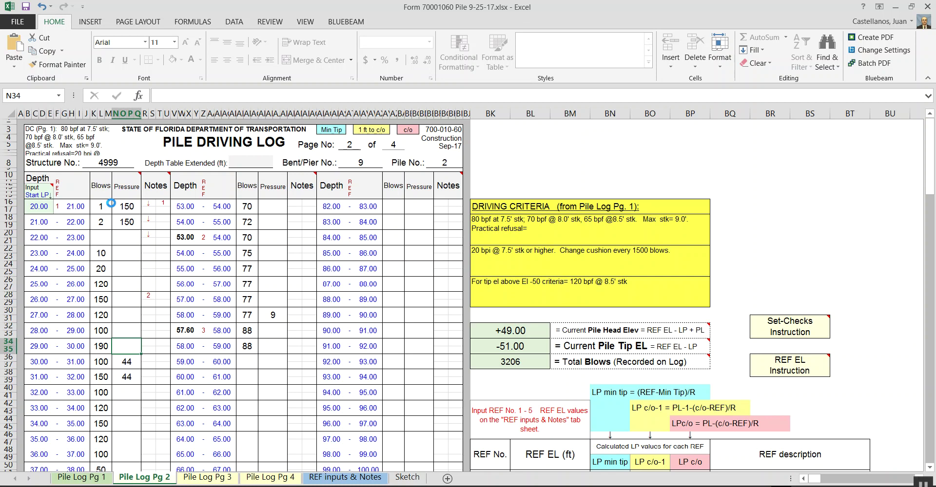
key(Down)
key(Delete)
key(Up)
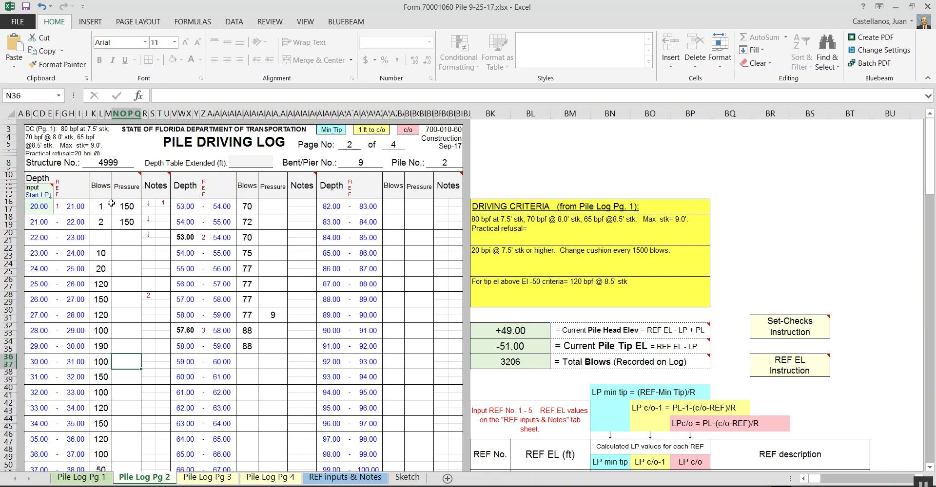
Change the Pressure column header to Stroke and view the standard notes list in the Notes header's comment
click(131, 193)
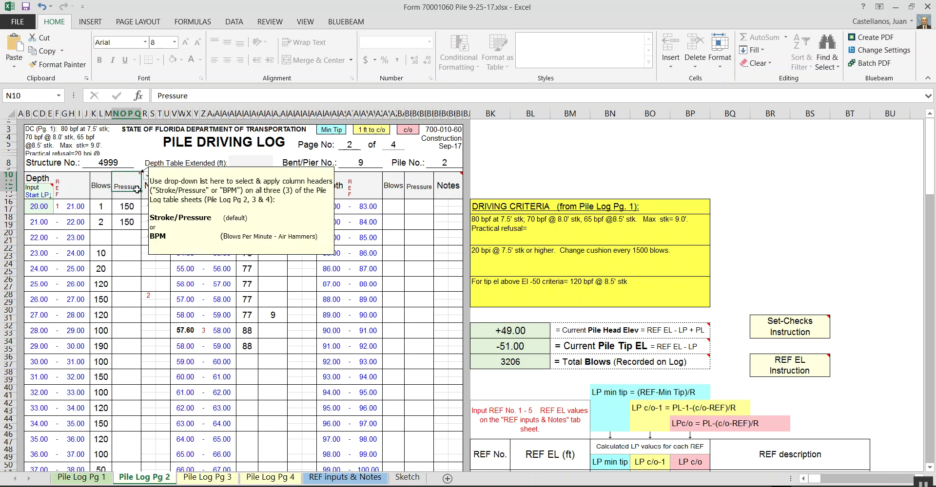
click(147, 176)
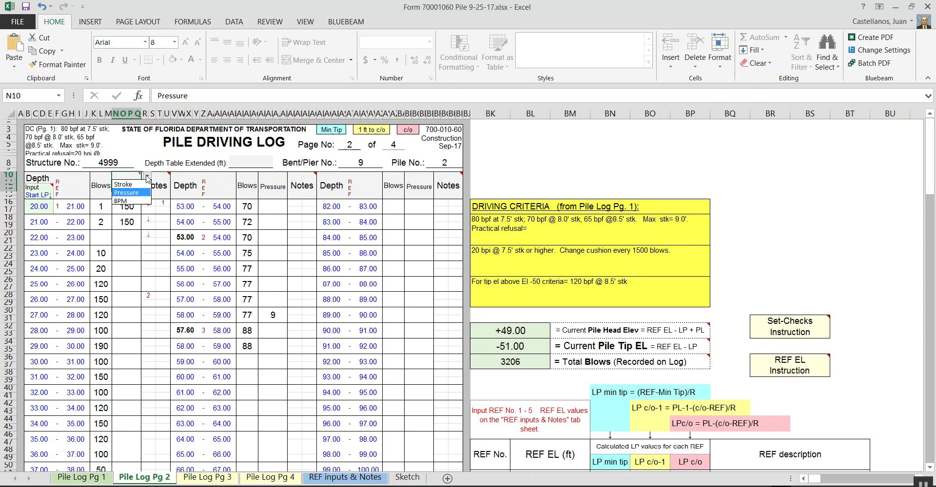
click(127, 184)
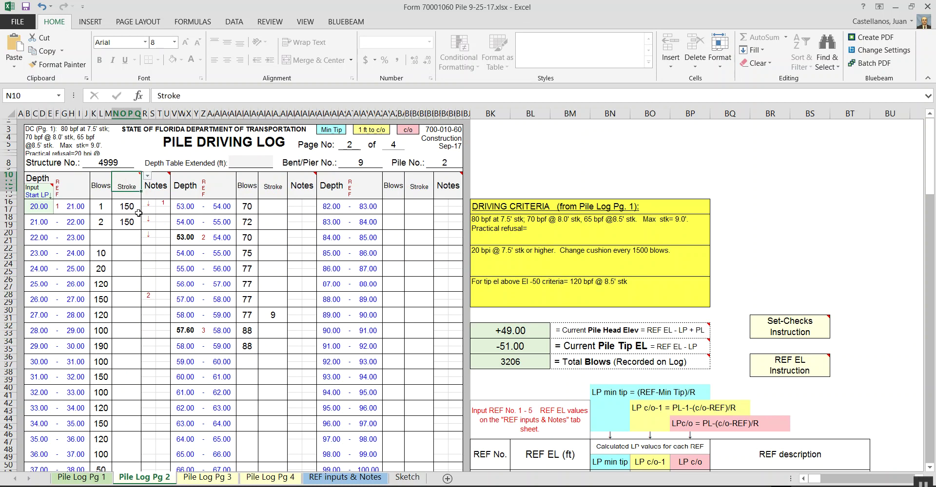
click(164, 187)
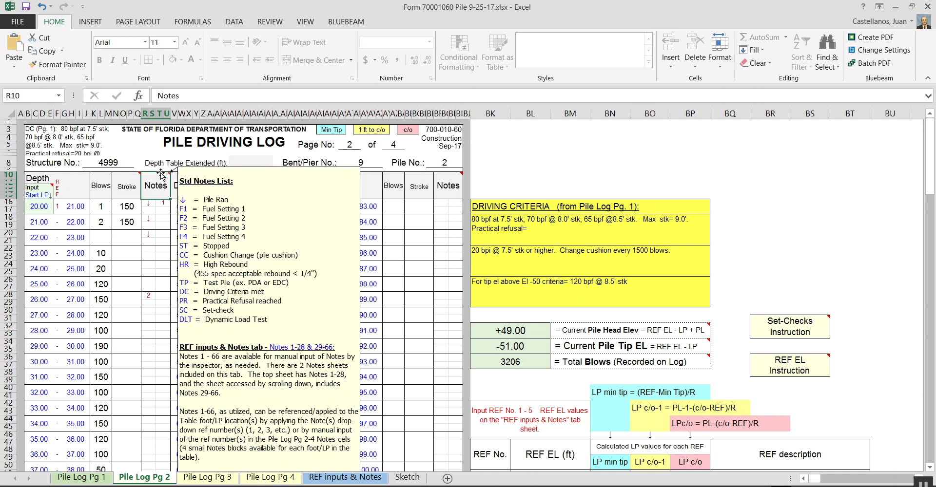
mouse_move(155, 183)
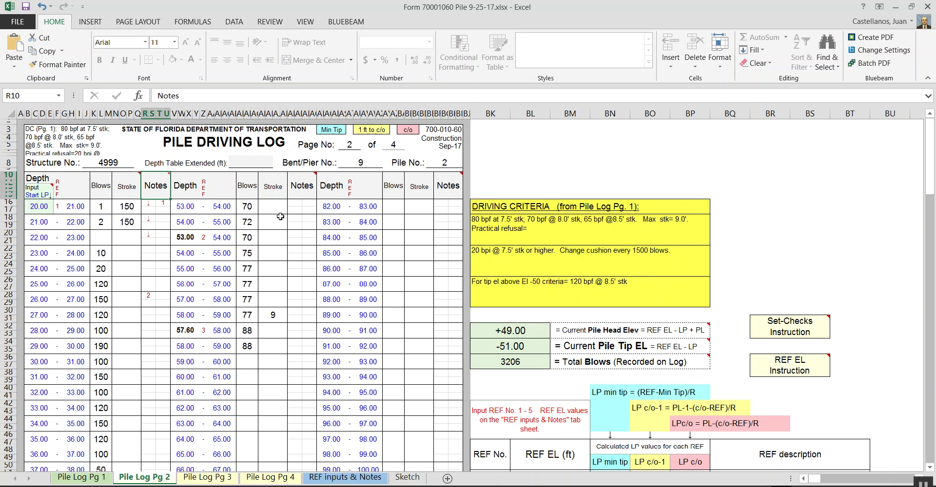
Set the inches-to-feet converter below the depth table to 2 inches
scroll(280, 220, down, 17)
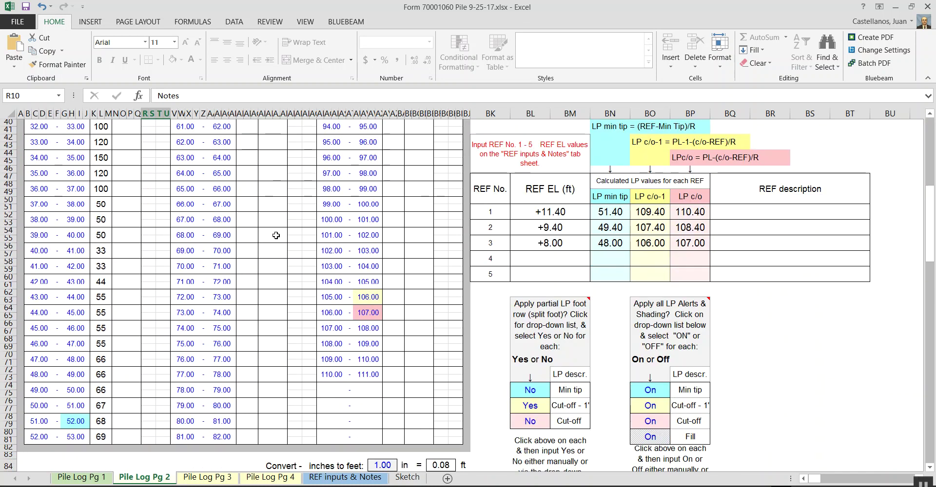
click(381, 349)
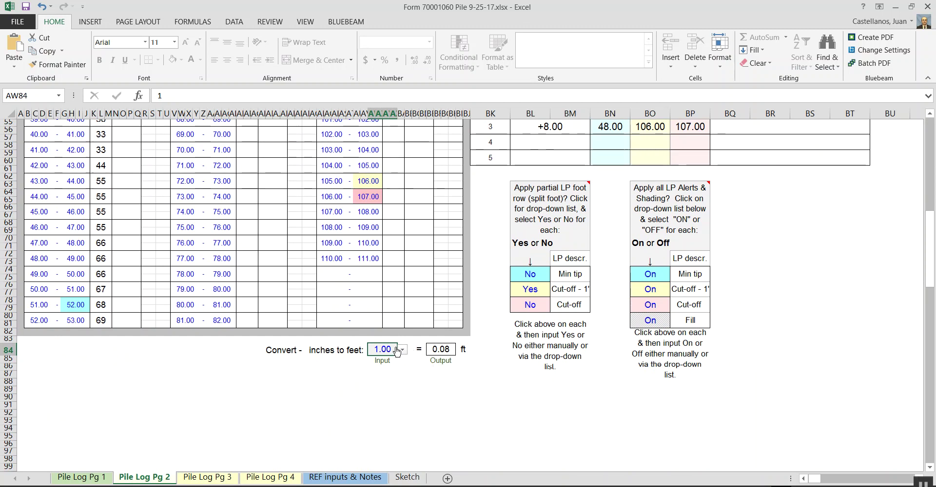
click(403, 350)
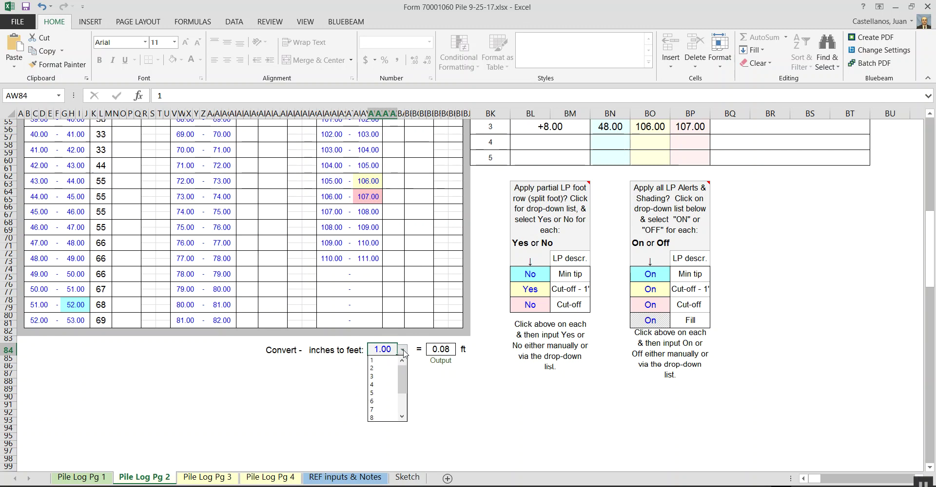
click(382, 369)
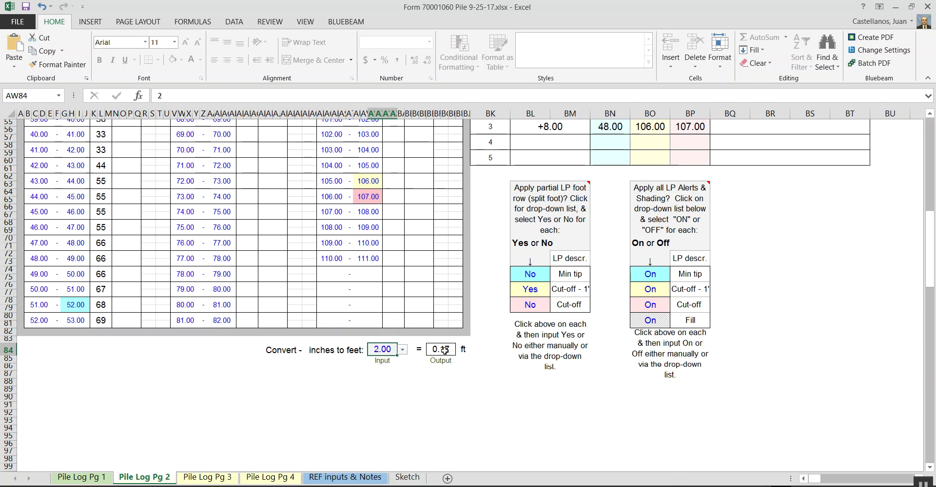
Enter 190 blows for the 59.00 - 60.00 depth row
scroll(443, 292, up, 13)
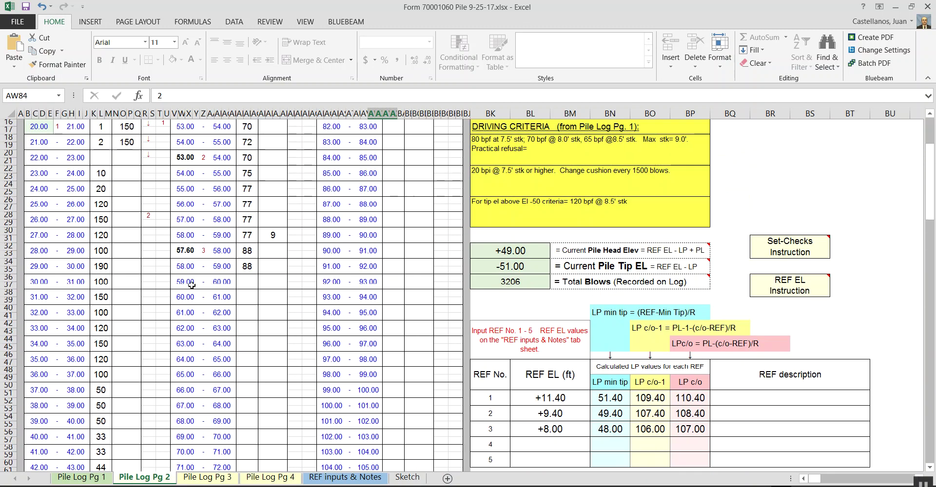
scroll(191, 286, down, 4)
scroll(204, 307, up, 3)
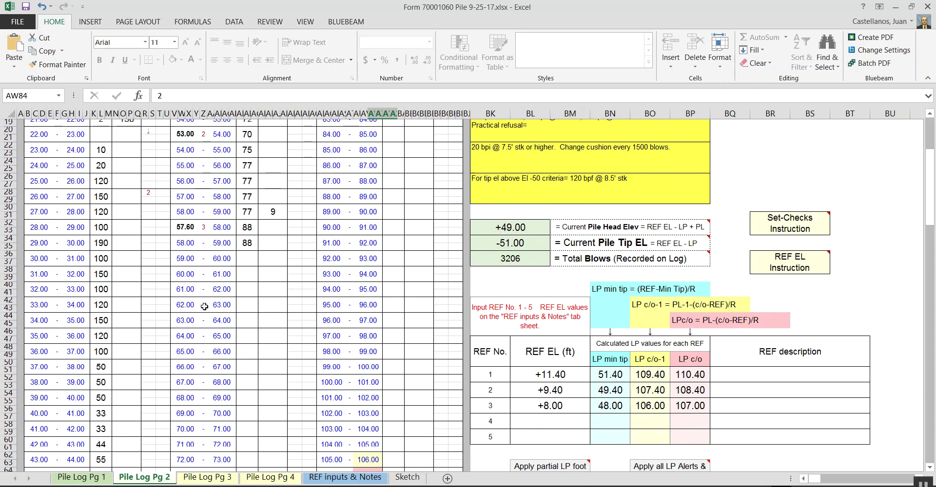
click(224, 243)
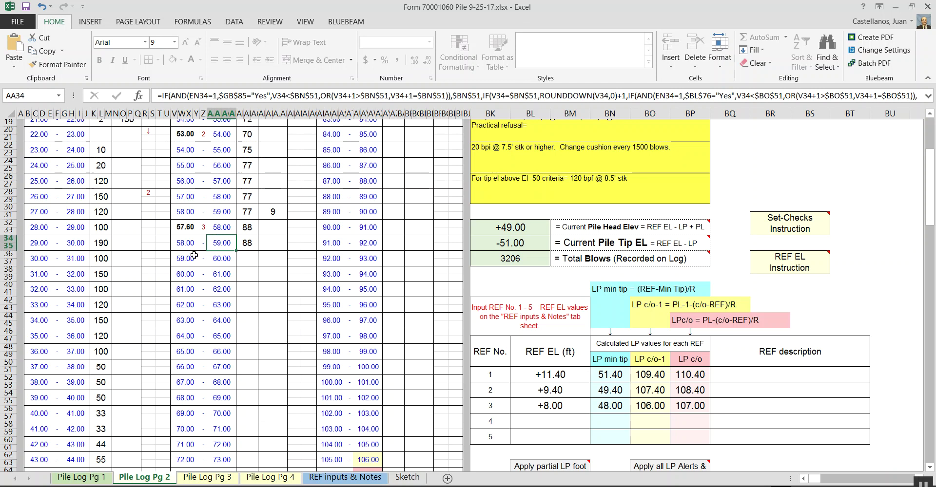
click(180, 261)
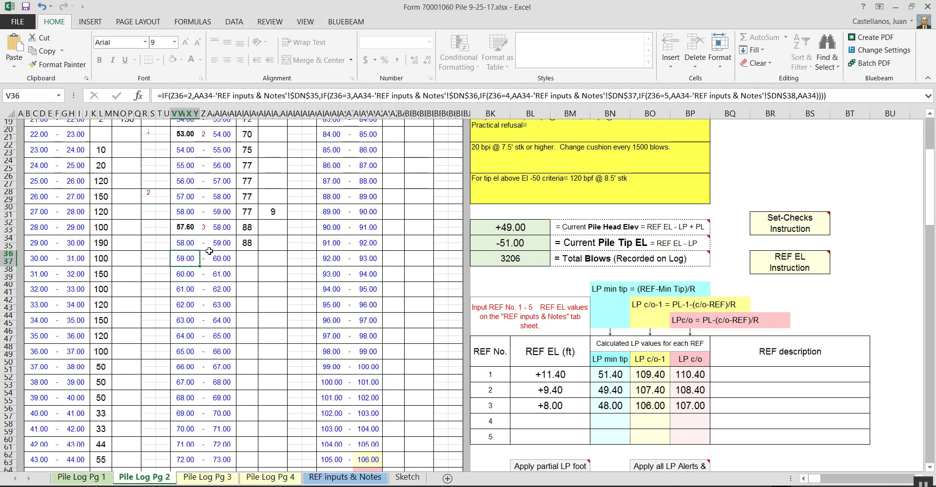
click(243, 258)
text(190)
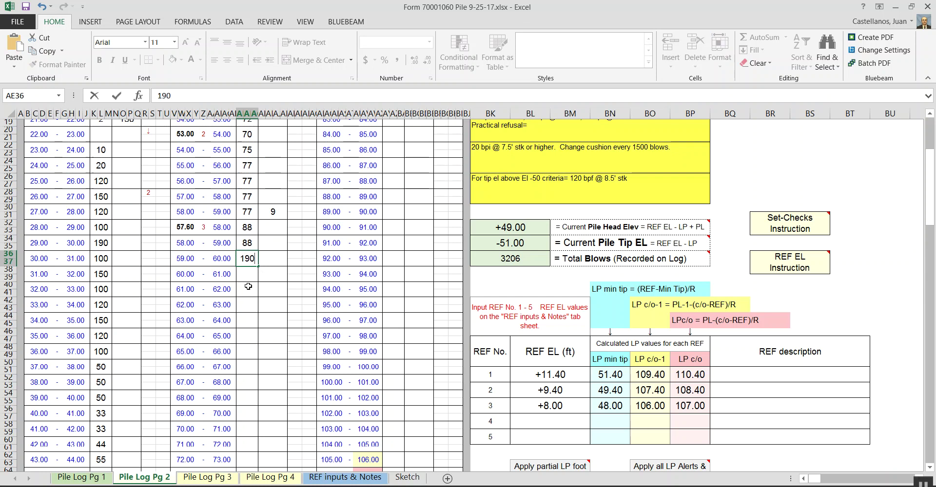
key(Return)
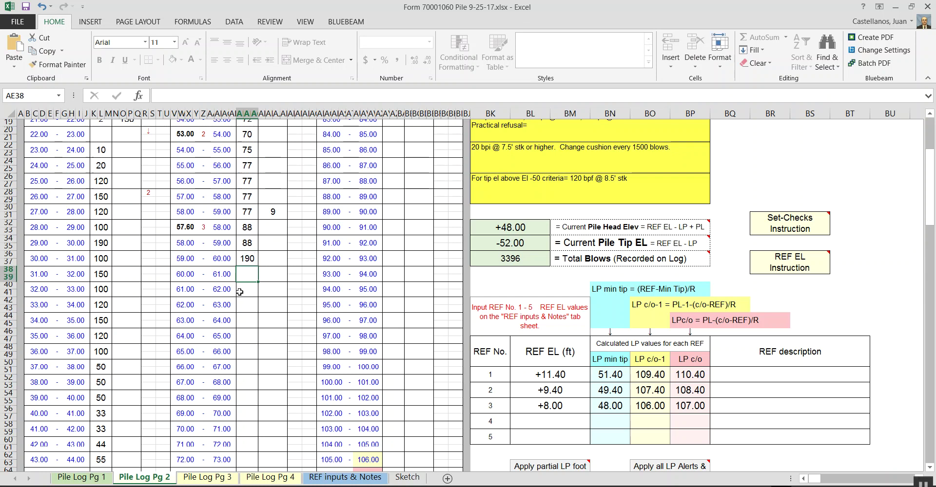
Set the inches-to-feet converter below the depth table to 1 inch
scroll(313, 348, down, 9)
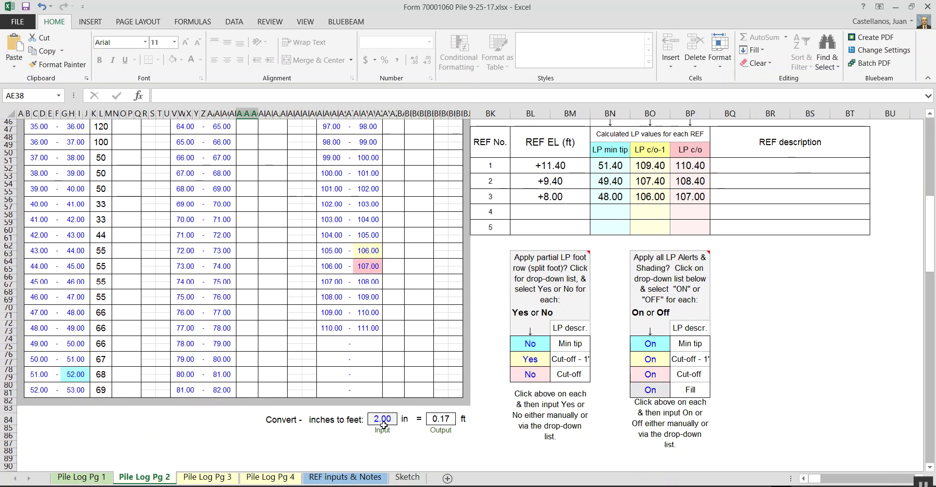
scroll(298, 358, up, 5)
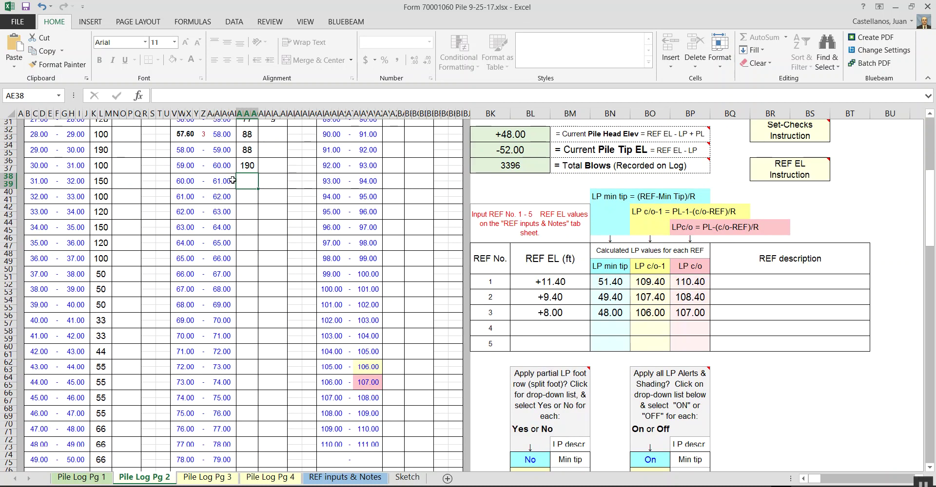
scroll(262, 234, down, 5)
click(385, 422)
text(1)
key(Return)
Enter 61.08 as the end depth of the row starting at 60.00
scroll(168, 184, up, 6)
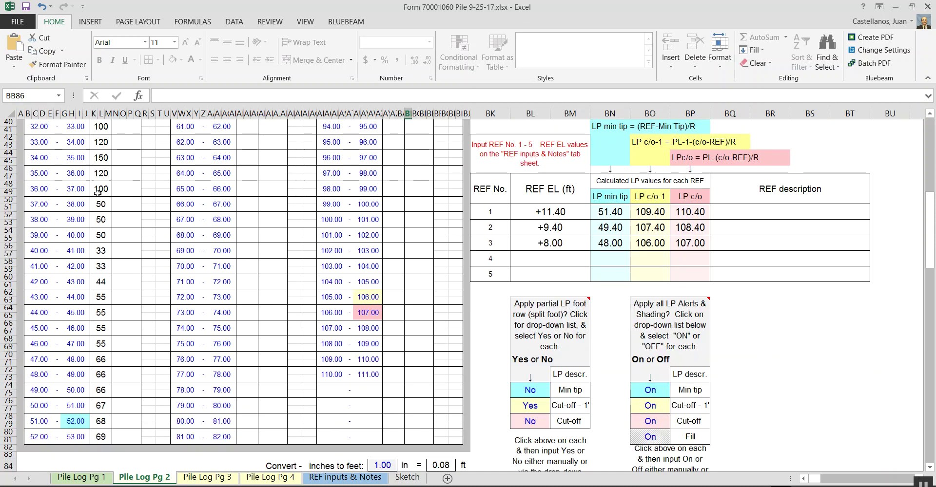
click(221, 205)
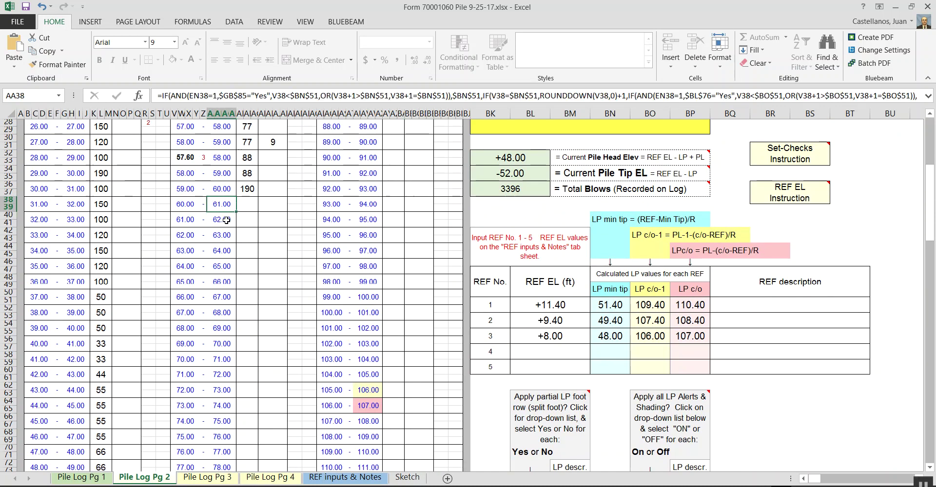
text(61.08)
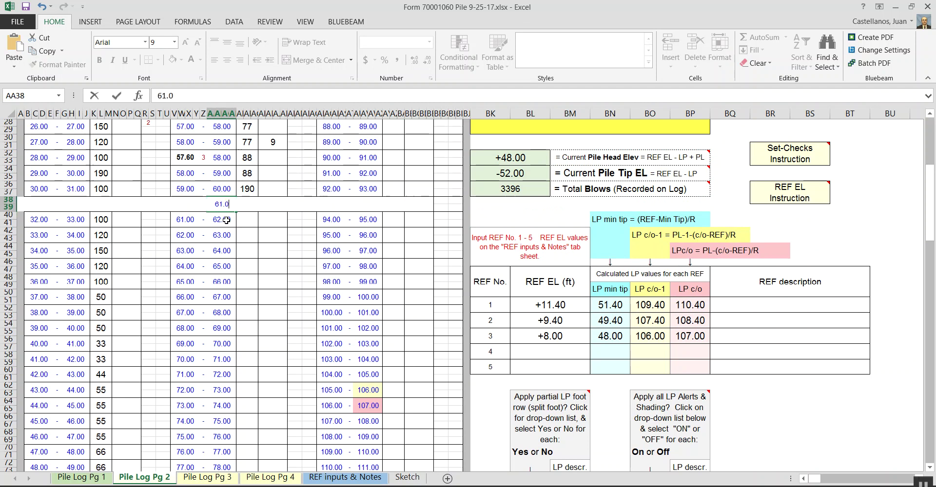
click(247, 256)
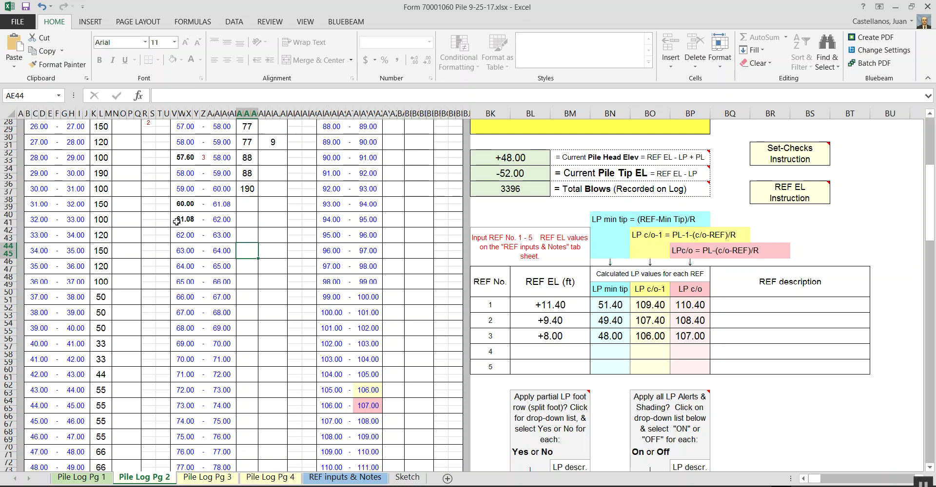
Replace the end depth of the row starting at 60.00 with the formula =60+1/12
click(215, 204)
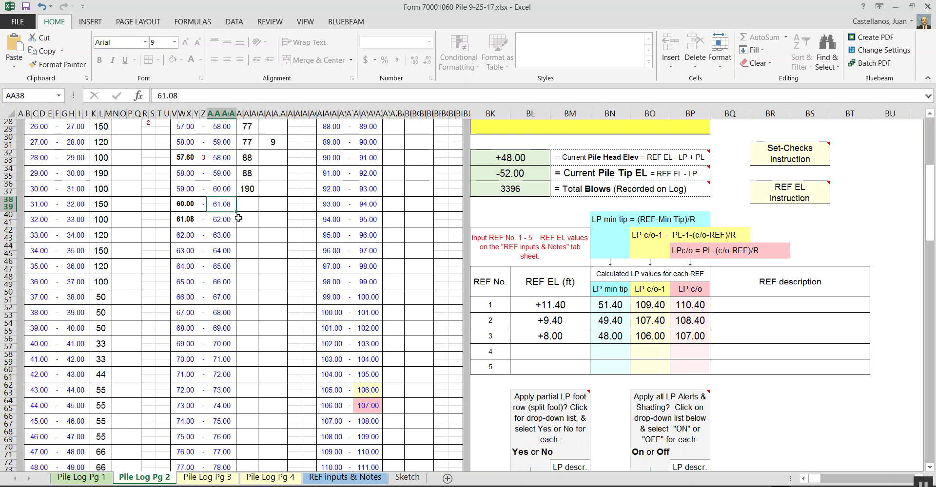
text(=60+)
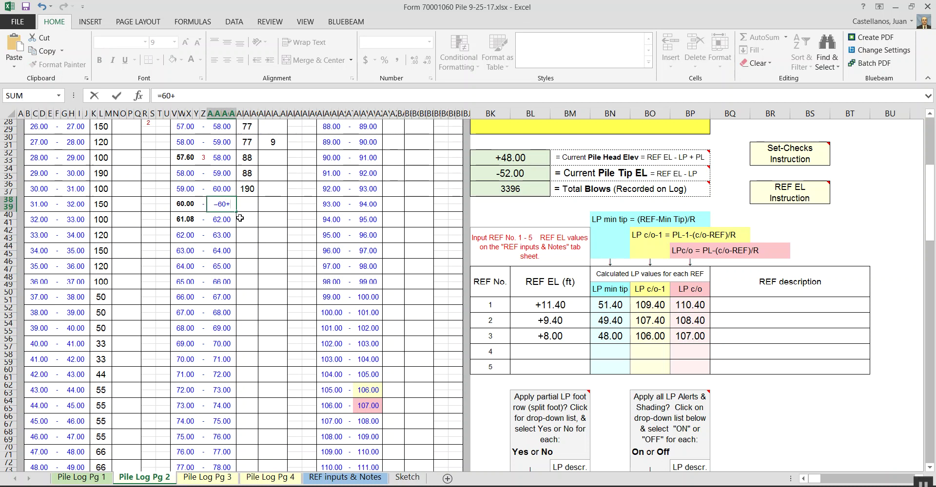
text(1/12)
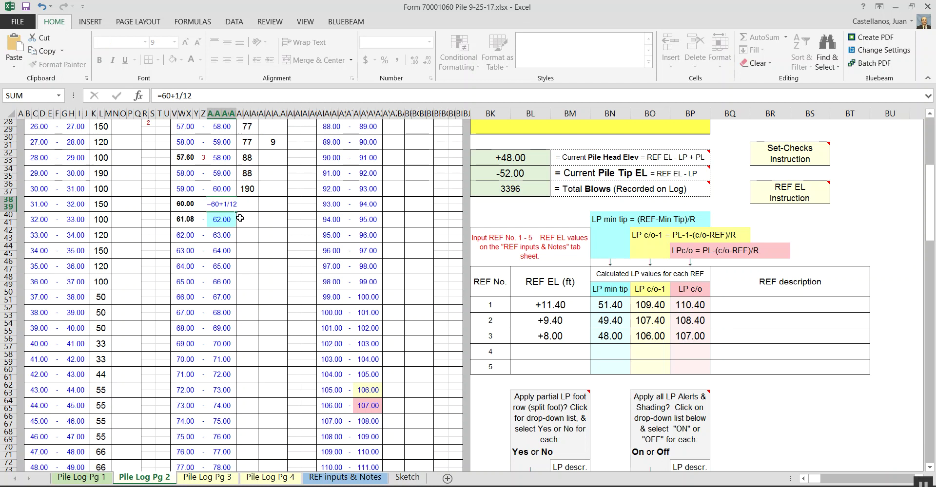
key(Return)
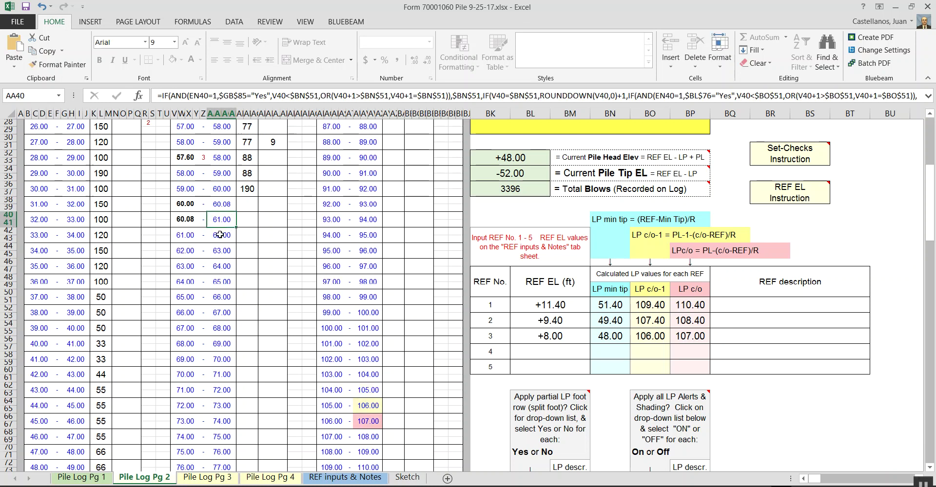
Record 19 blows and a stroke of 8 for the 60.00 - 60.08 depth row
click(219, 206)
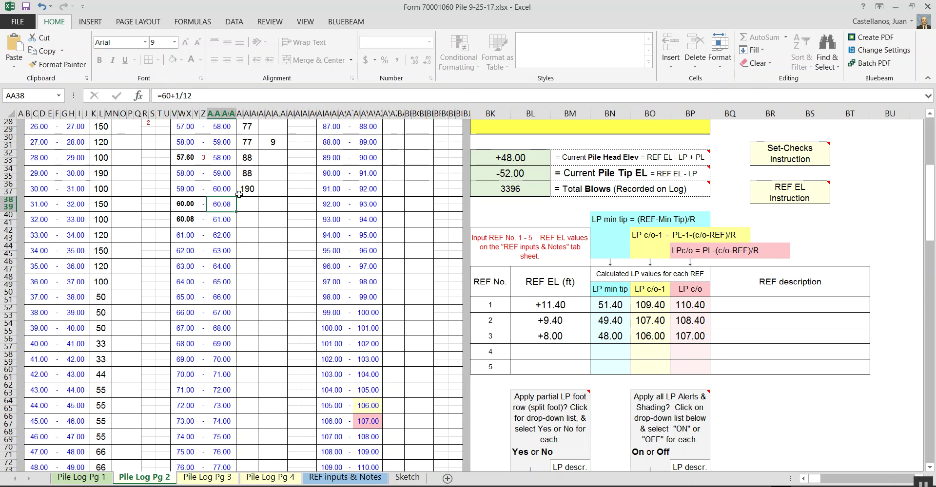
click(257, 206)
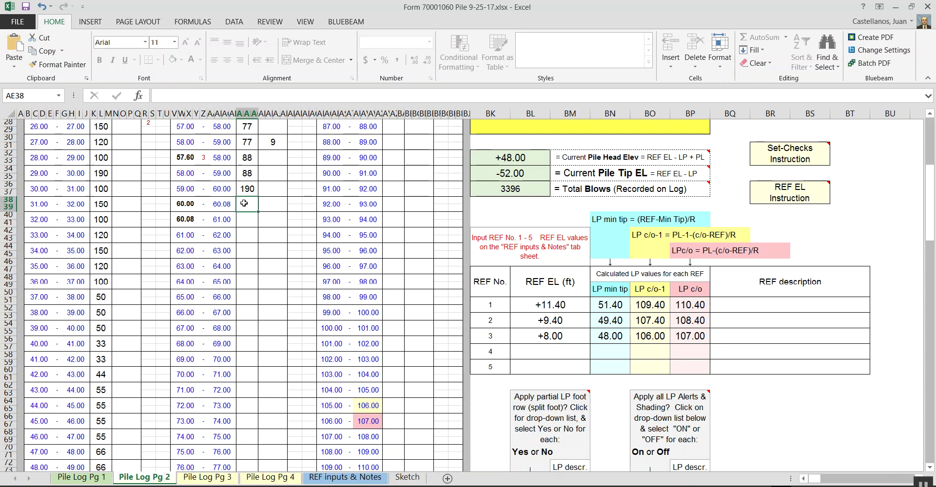
click(184, 219)
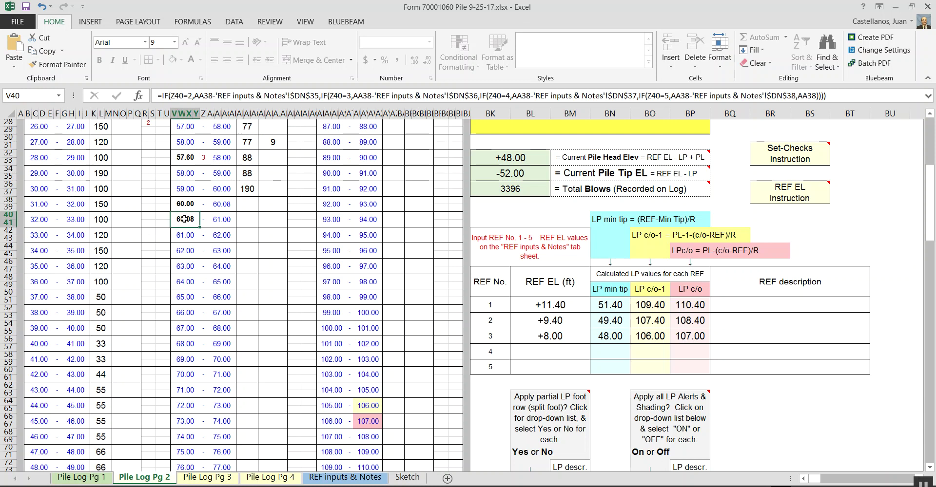
click(254, 205)
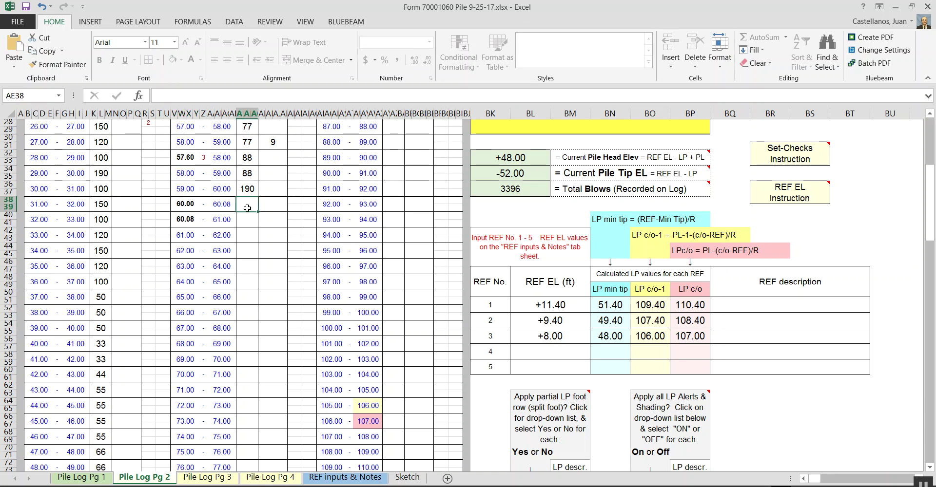
text(19)
click(273, 198)
text(8)
click(259, 226)
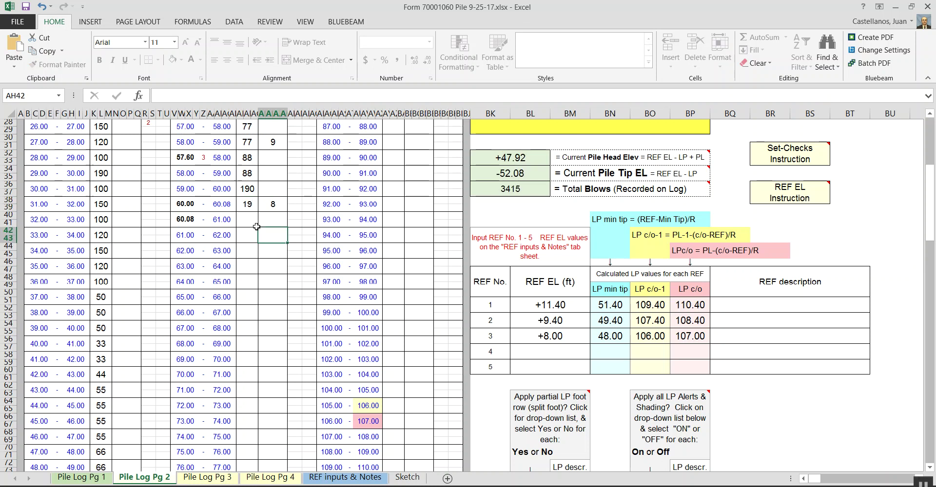
Set the end depth of the row starting at 60.08 with the formula =60+2/12
click(245, 219)
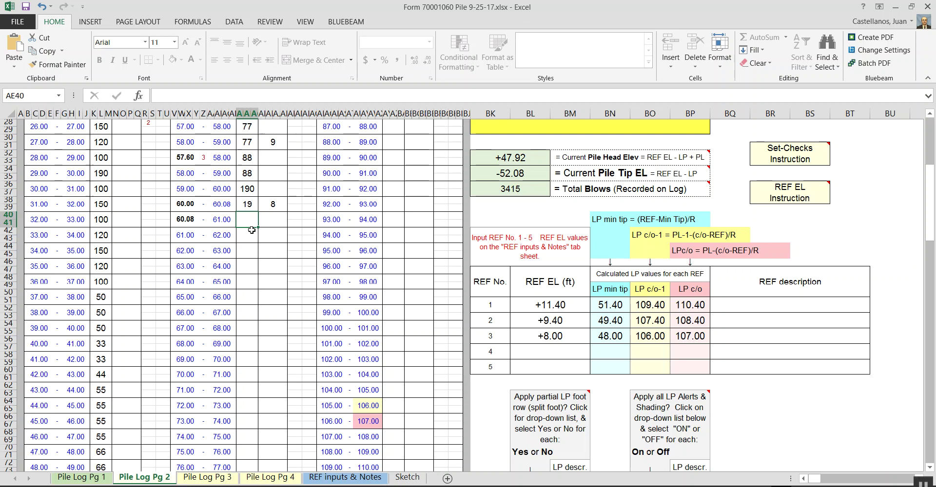
click(223, 220)
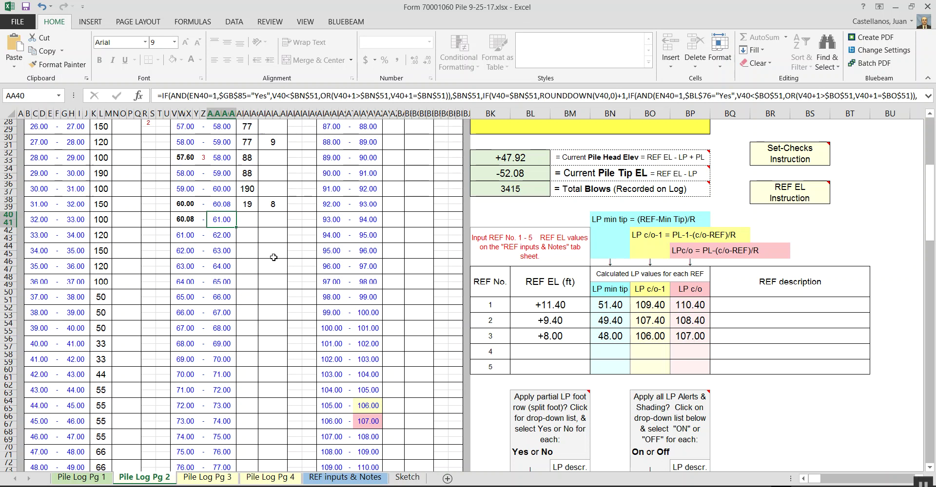
text(60)
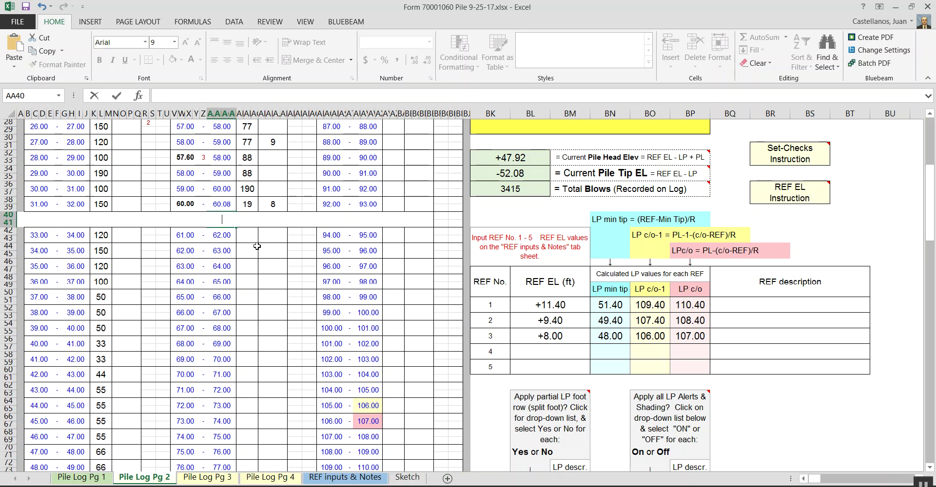
text(=60+2)
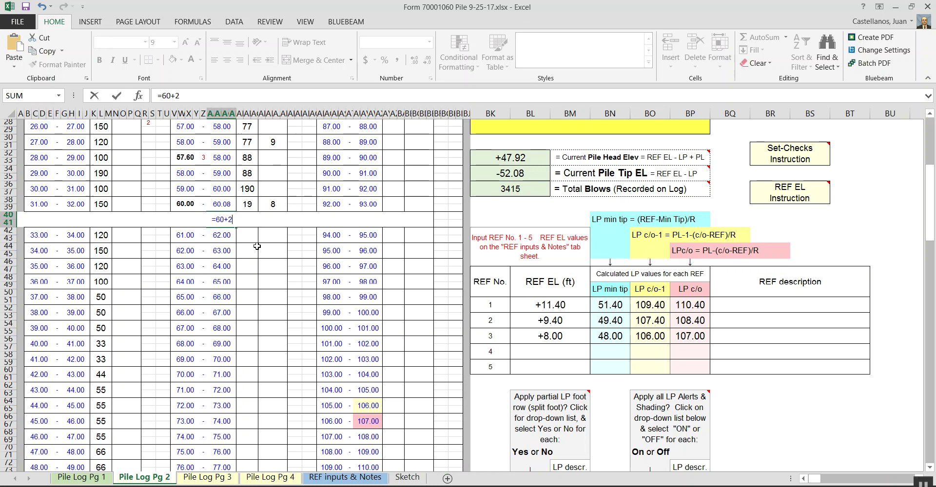
text(/12)
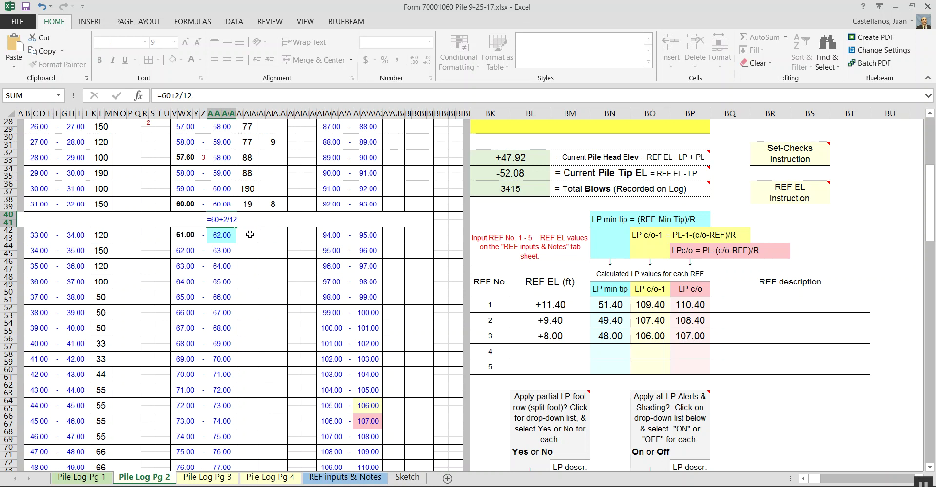
key(Return)
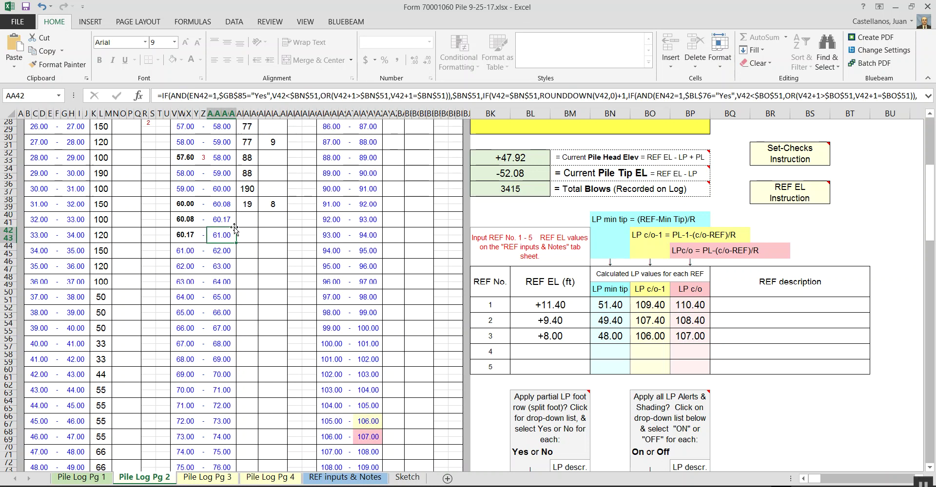
Change the inches-to-feet converter input below the depth table to 2 inches
scroll(322, 295, down, 6)
scroll(322, 296, down, 1)
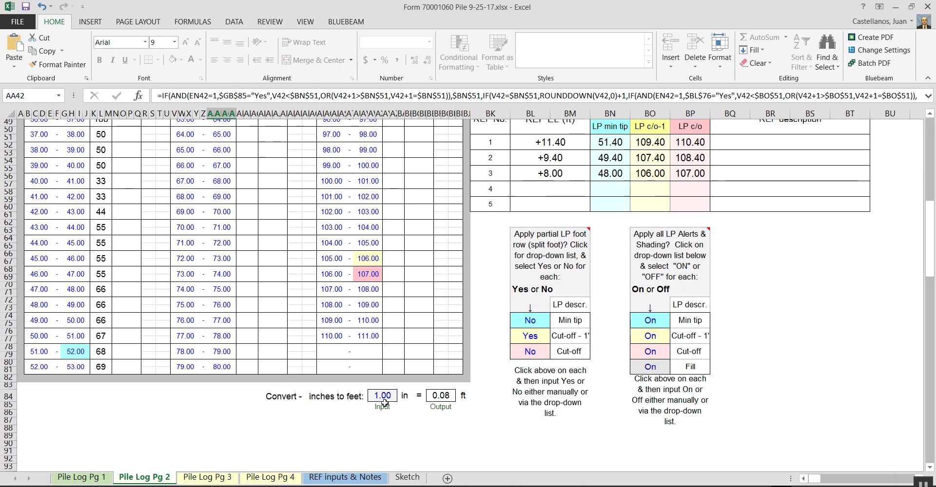
click(383, 397)
text(2)
click(401, 429)
Record 22 blows and a stroke of 8 for the 60.08 - 60.17 depth row
scroll(441, 397, up, 6)
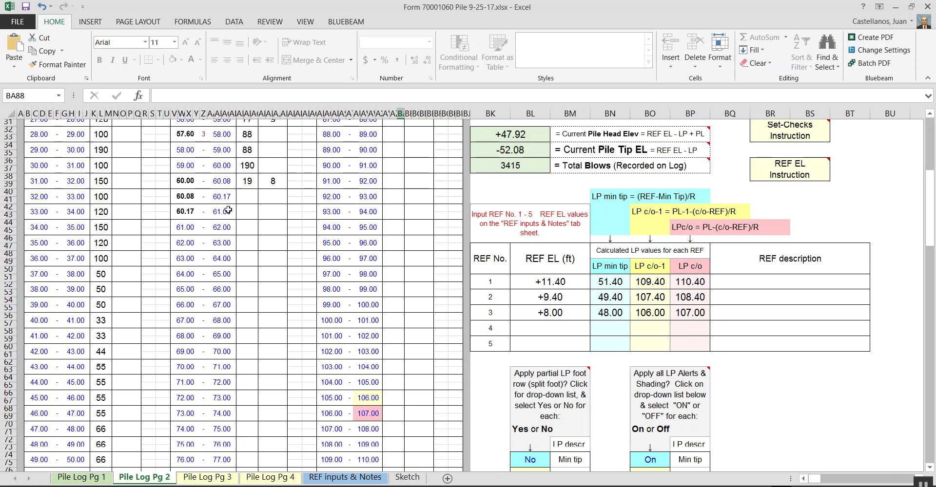
click(248, 192)
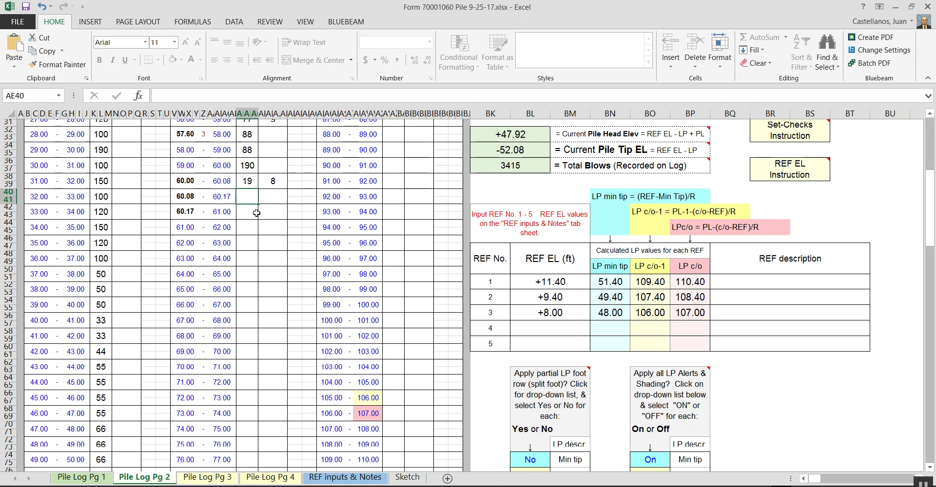
click(269, 197)
text(8)
click(302, 220)
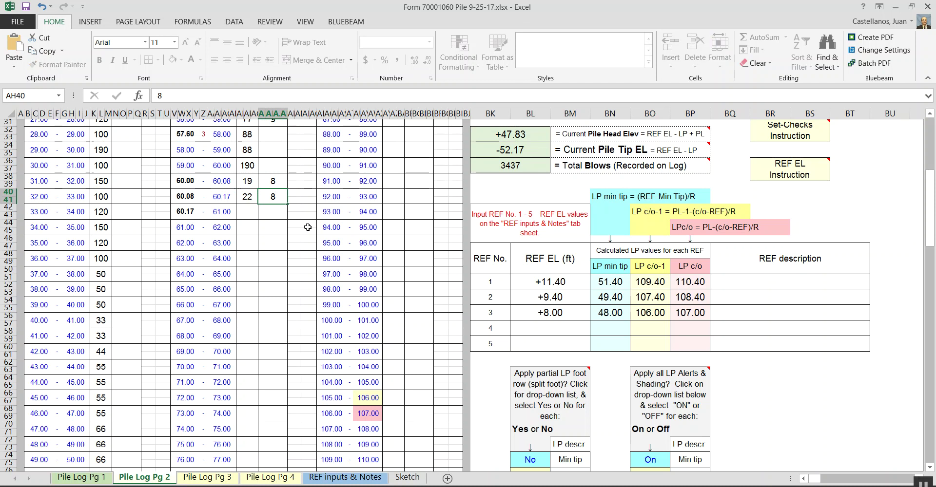
Add the standard note PR to the 60.08 - 60.17 depth row and select the note cell beneath it
click(295, 195)
click(306, 197)
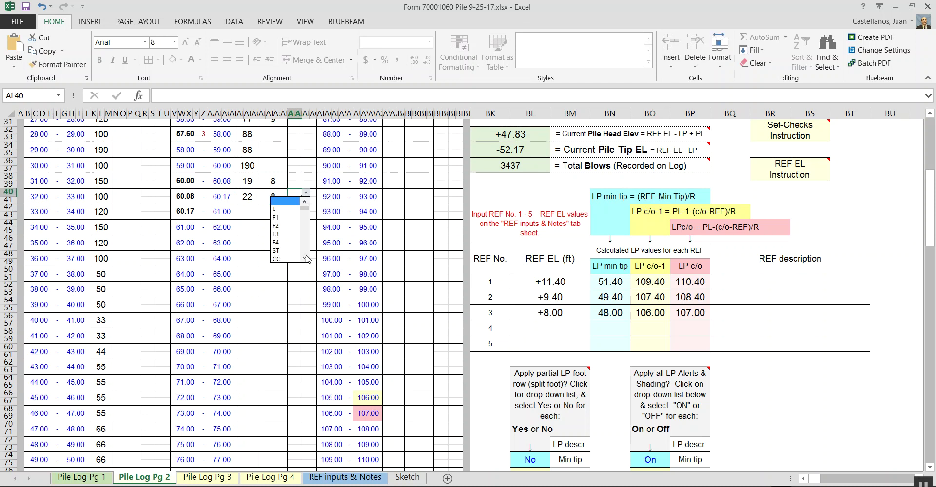
scroll(306, 254, down, 1)
drag(309, 206, 307, 214)
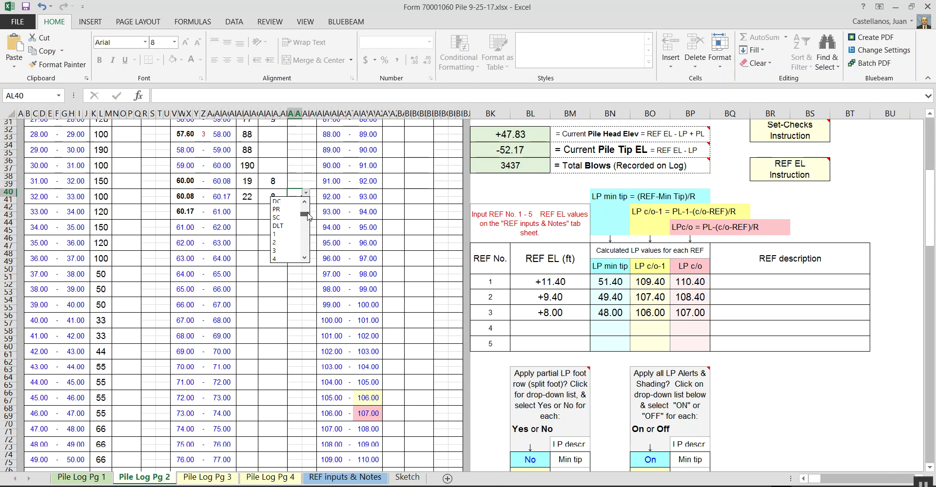
click(278, 209)
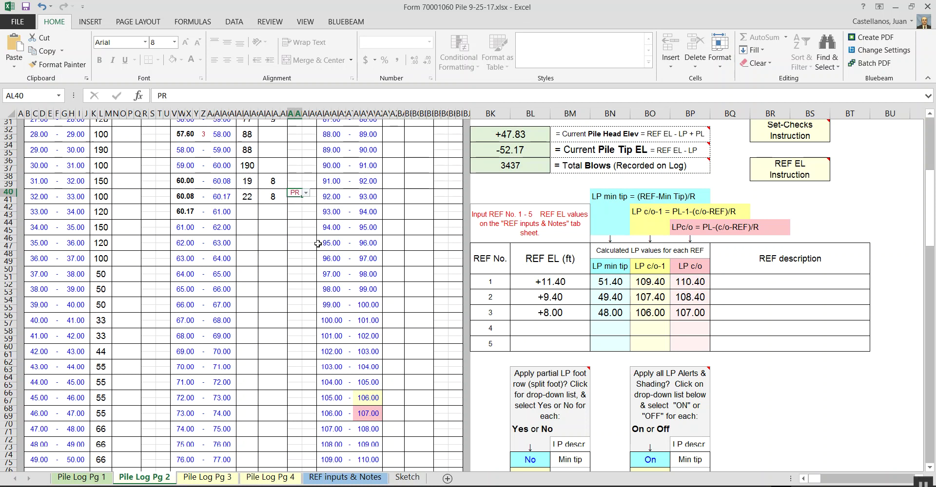
click(299, 203)
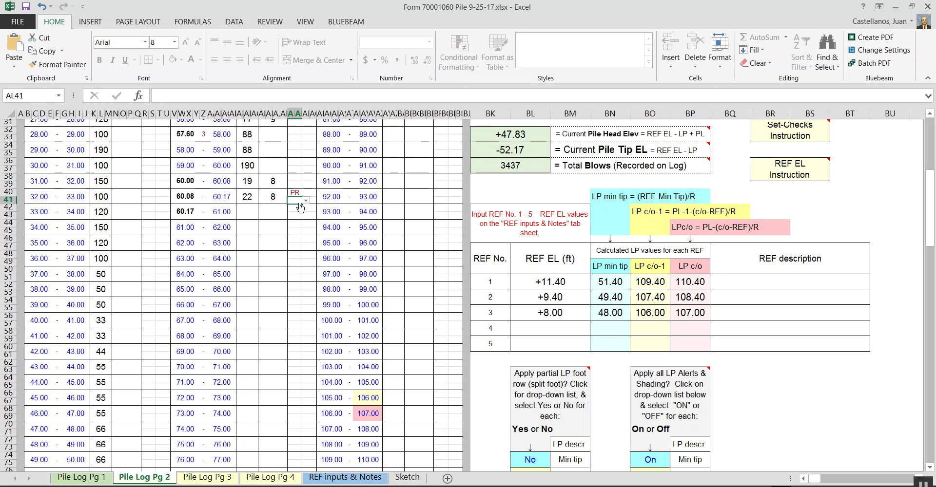
Add note number 3 to the 60.08 - 60.17 depth row and define Note 3 as "Pile accepted based on PR" on the REF inputs & Notes sheet
text(3)
click(294, 231)
click(345, 477)
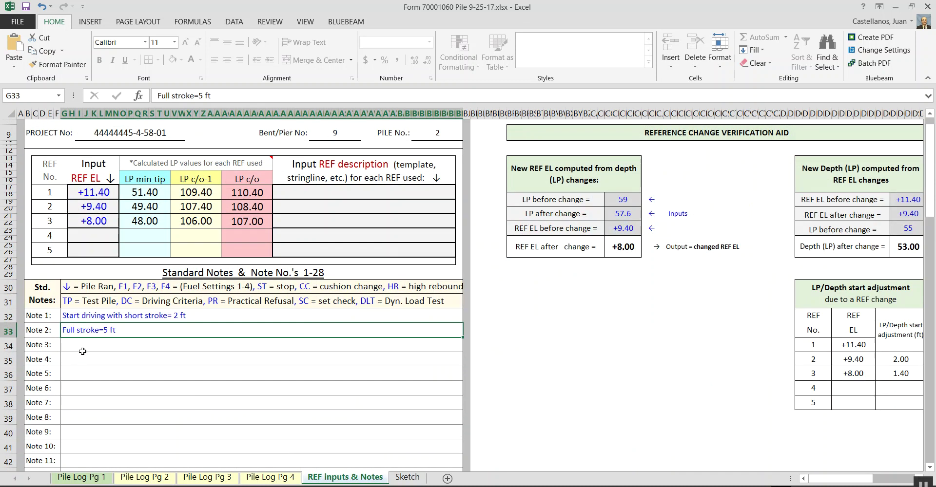
click(90, 347)
text(Pile a)
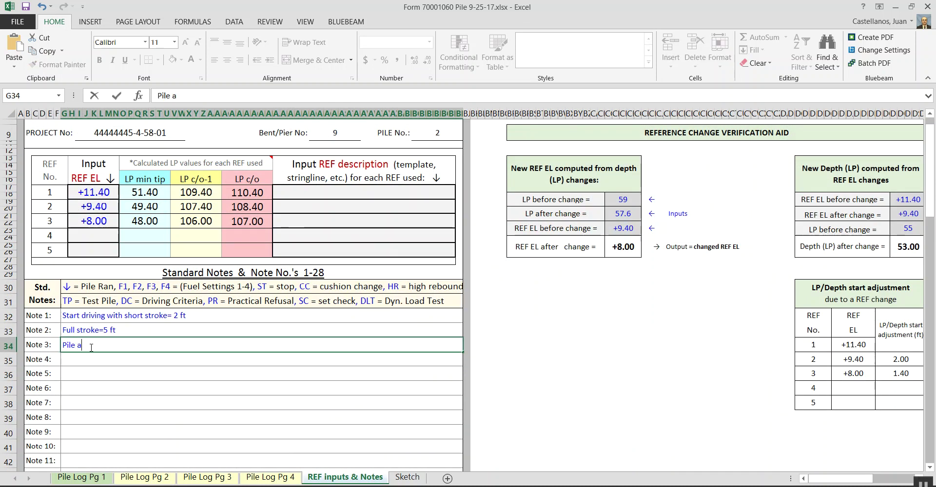
text(ccepted based on PR)
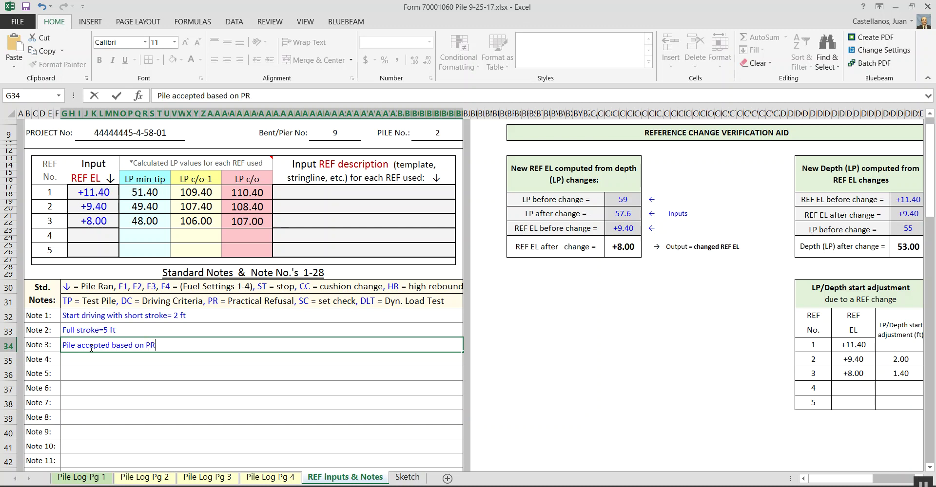
click(155, 478)
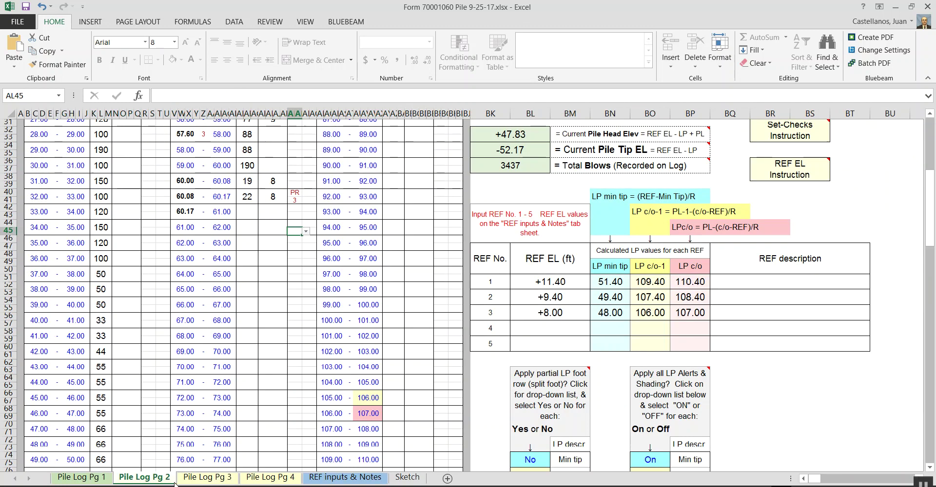
Review the full depth table on Pile Log Pg 2 and the pile information and pile data on Pile Log Pg 1
scroll(175, 483, down, 5)
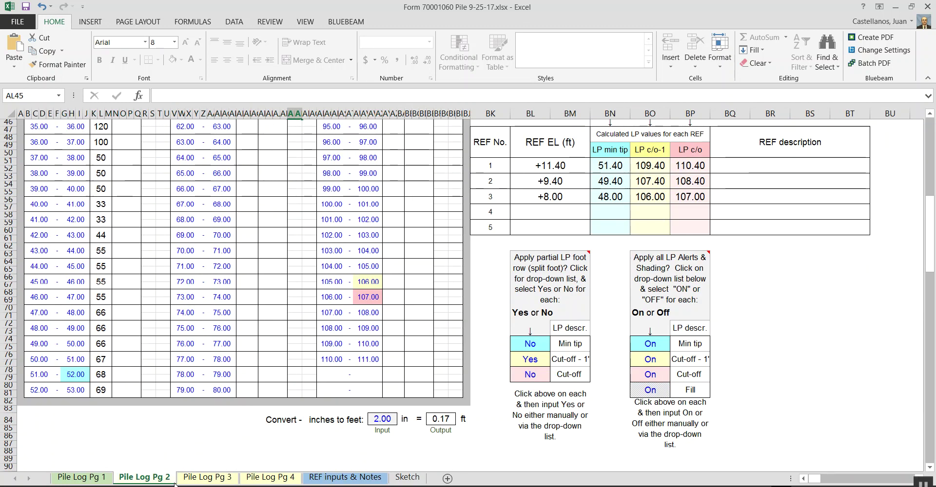
scroll(173, 475, up, 14)
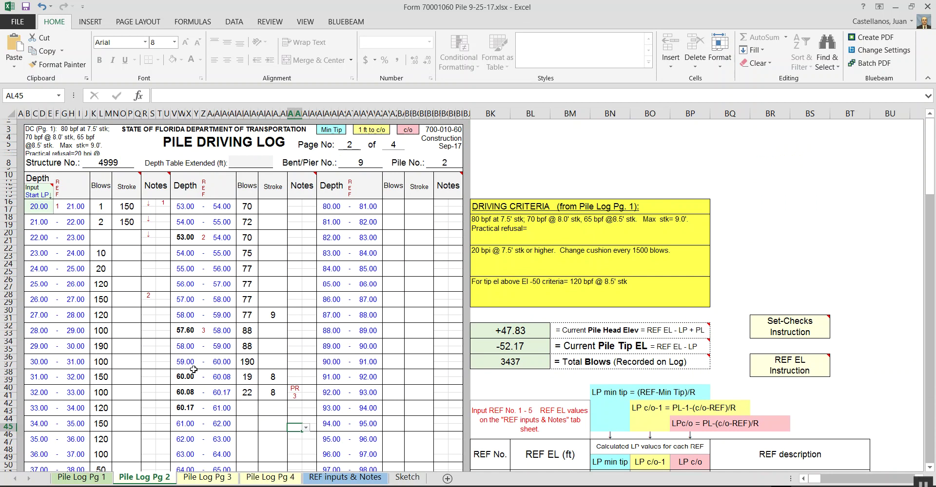
scroll(246, 313, down, 6)
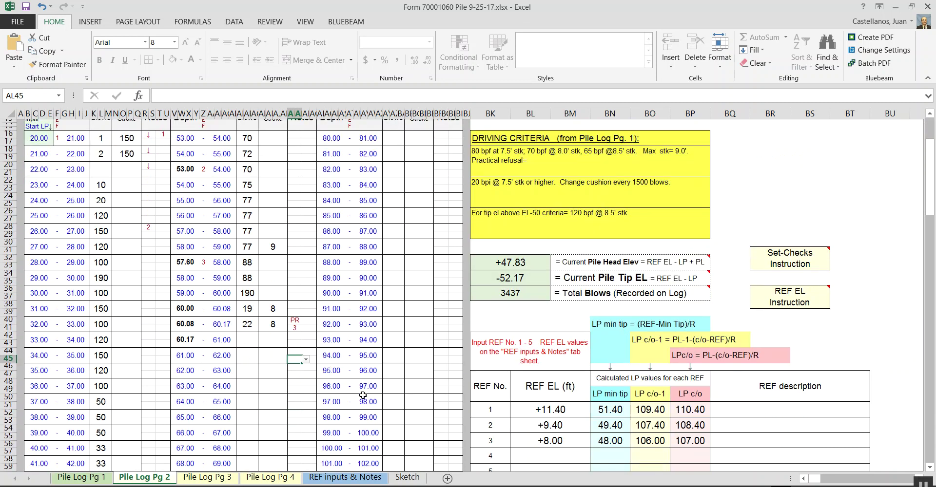
scroll(341, 419, down, 4)
scroll(337, 418, down, 2)
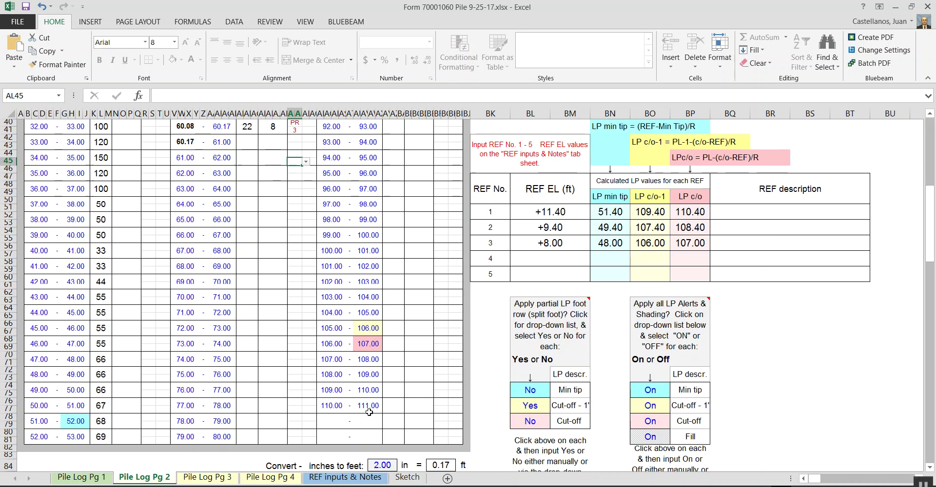
scroll(368, 413, up, 12)
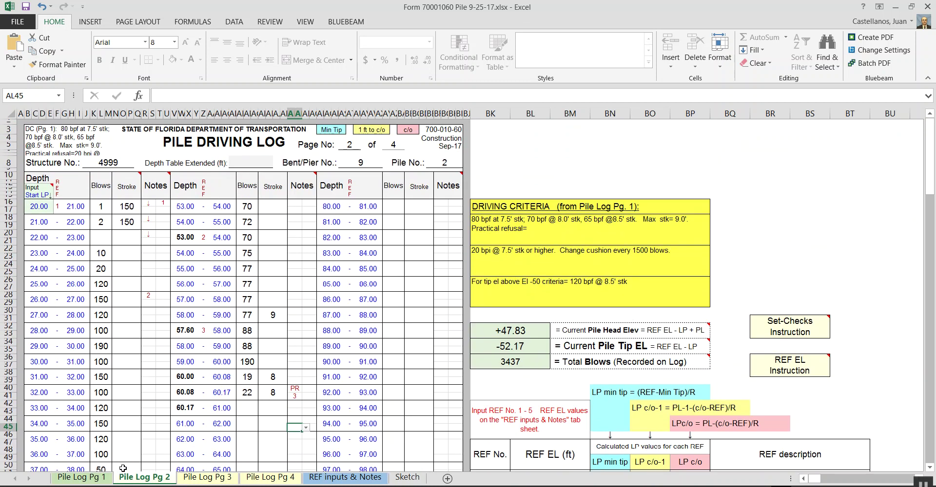
click(81, 477)
scroll(239, 276, up, 2)
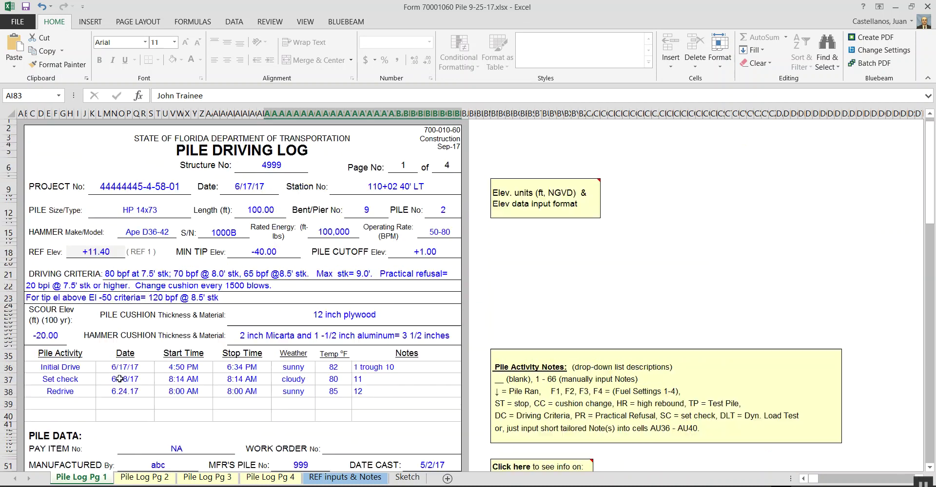
scroll(183, 442, down, 6)
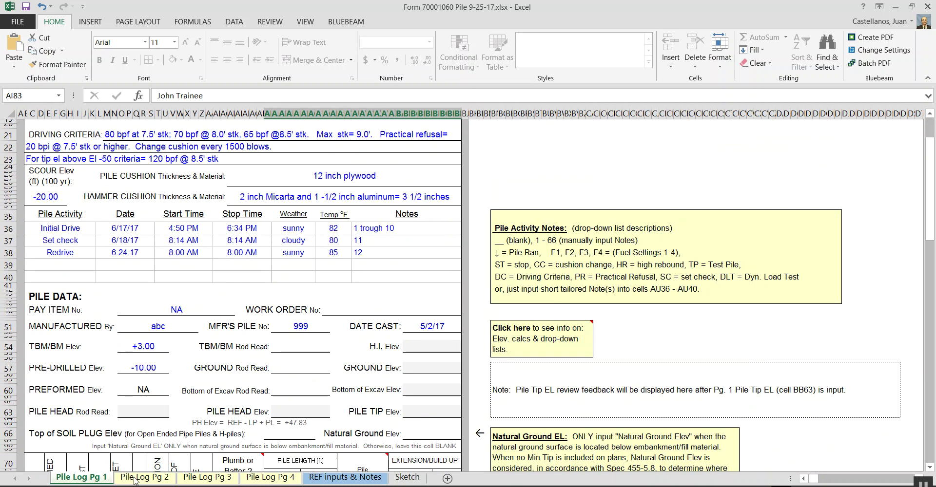
Set the Depth Table Extended value on Pile Log Pg 2 to 10 ft
click(144, 478)
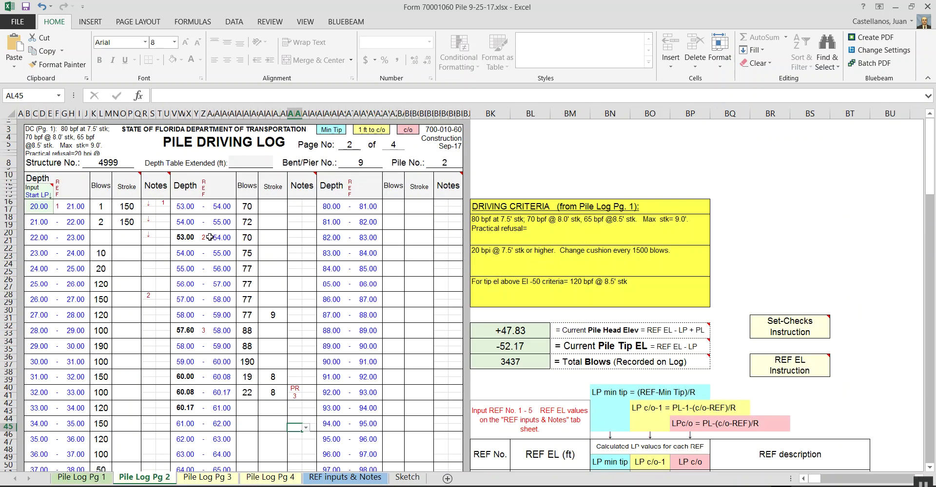
click(241, 162)
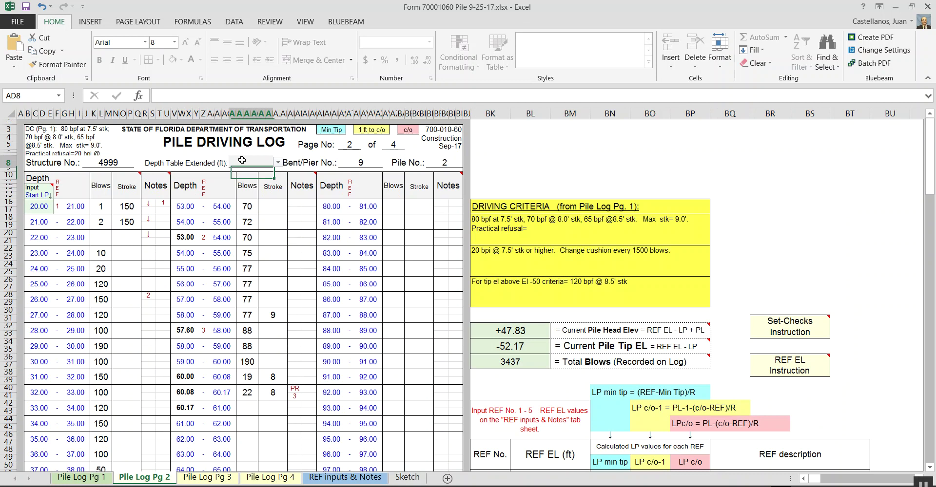
click(279, 164)
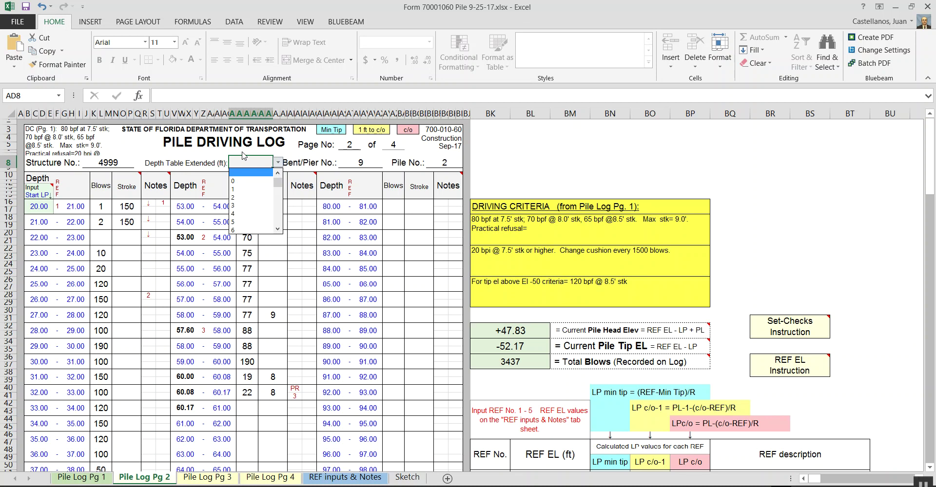
drag(276, 189, 276, 207)
click(278, 173)
click(277, 173)
click(277, 174)
click(277, 174)
click(277, 173)
click(277, 174)
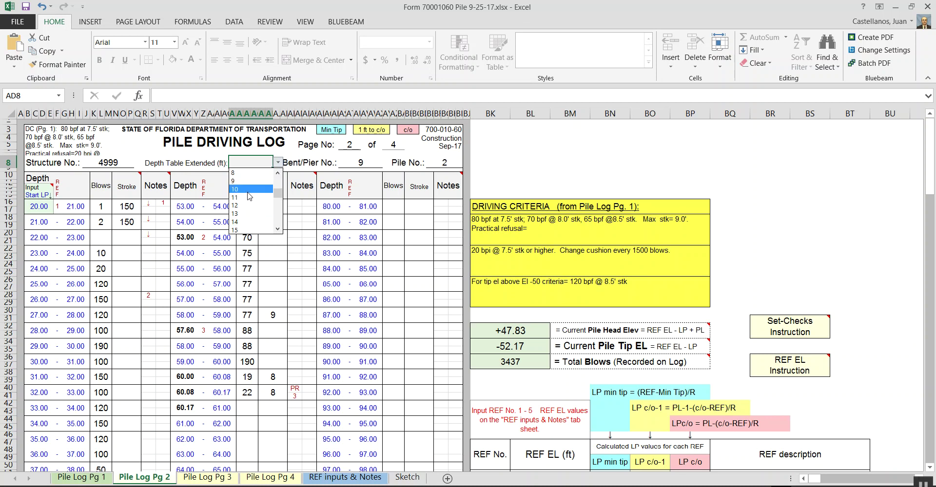
click(248, 196)
click(421, 297)
Examine the last depth rows on Pile Log Pg 2 and the continued depth rows on Pile Log Pg 3
scroll(422, 297, down, 13)
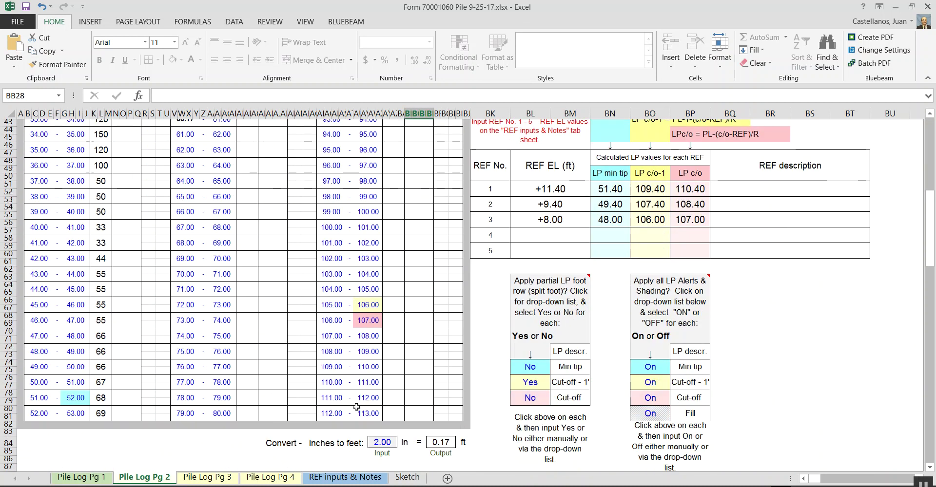
click(199, 479)
click(68, 315)
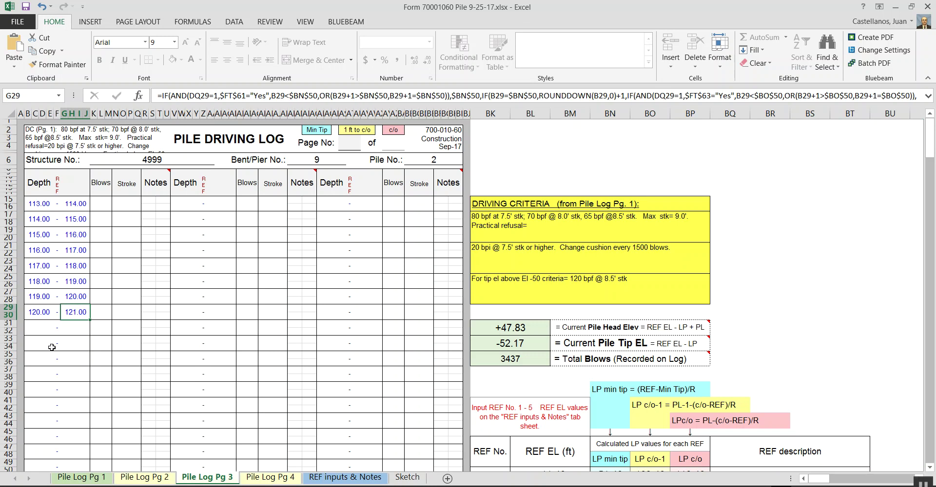
Change the Depth Table Extended value on Pile Log Pg 2 to 20 ft
click(145, 477)
scroll(273, 142, up, 10)
click(263, 151)
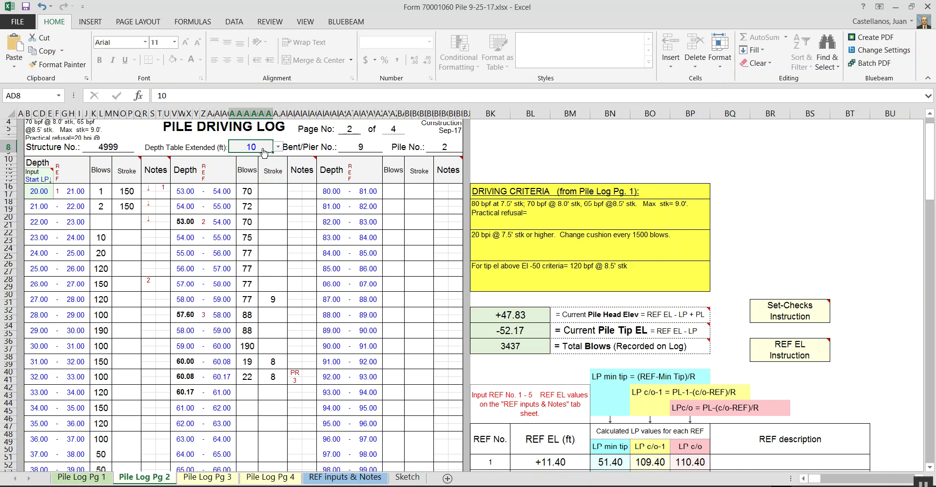
text(2)
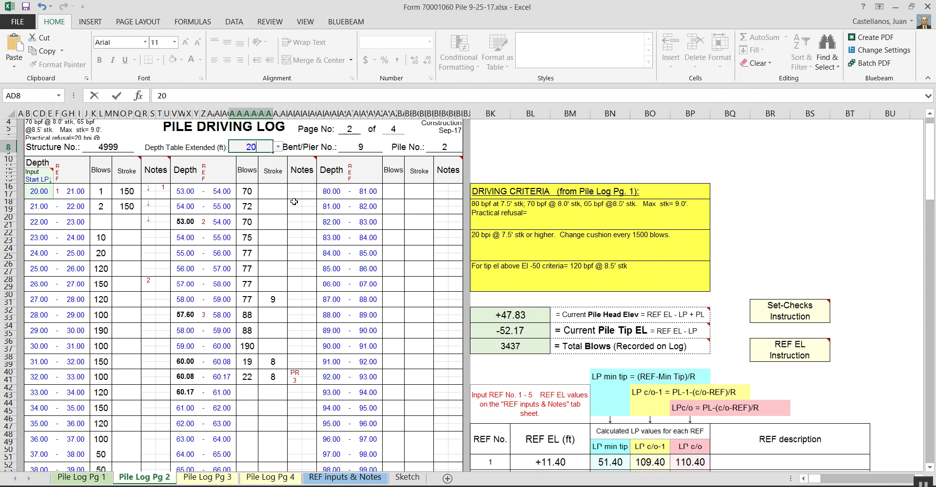
click(295, 207)
Check how far the 20 ft extension carries the depth rows across Pile Log Pg 2 and Pg 3
scroll(279, 291, down, 6)
scroll(279, 292, down, 5)
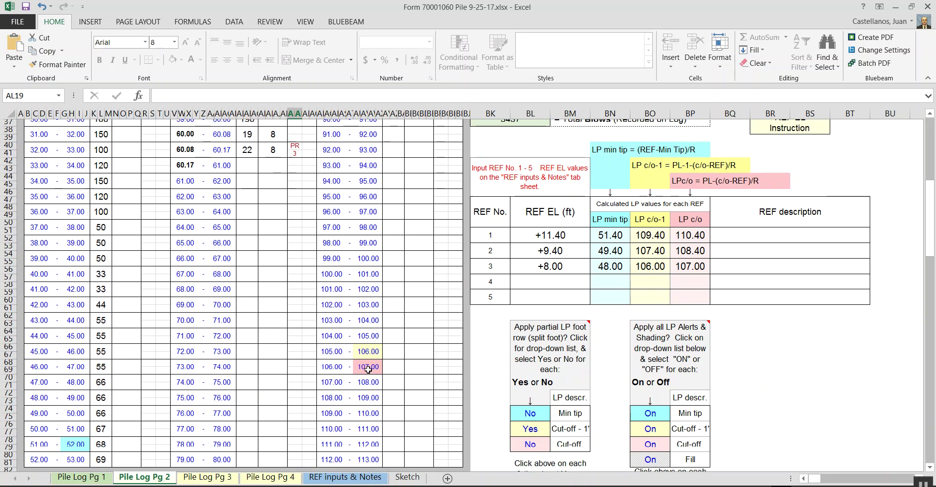
click(207, 477)
scroll(141, 401, down, 6)
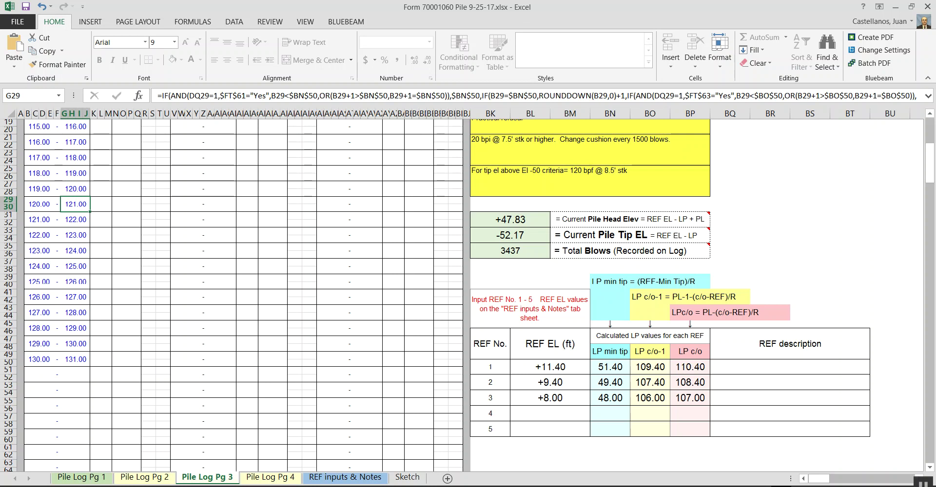
click(134, 479)
scroll(244, 365, down, 3)
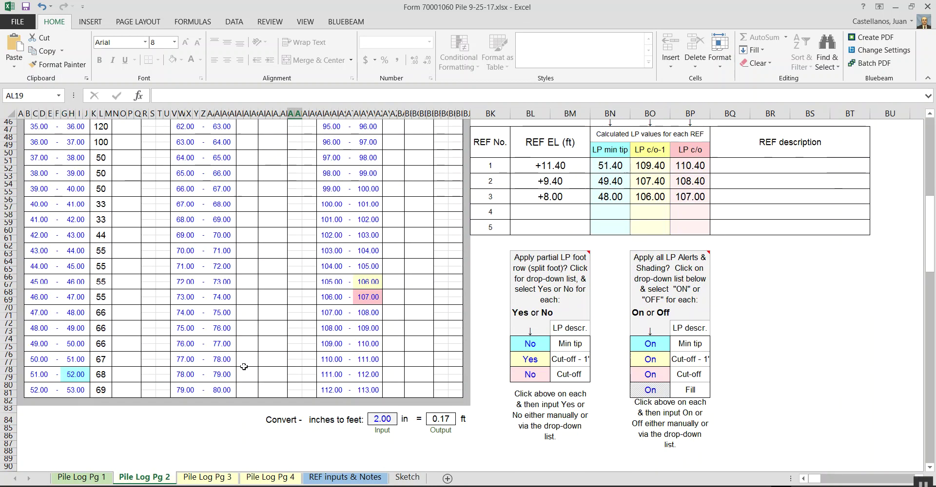
scroll(377, 364, up, 1)
scroll(376, 363, up, 6)
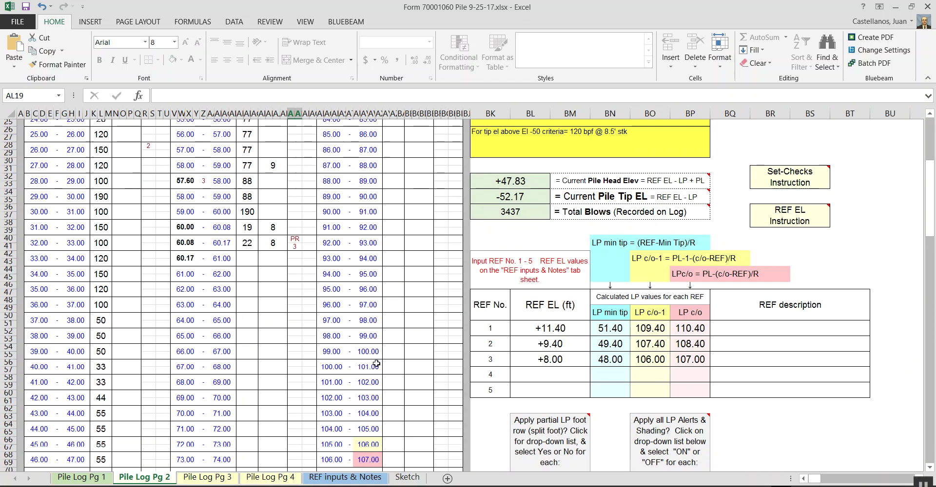
scroll(376, 363, up, 8)
scroll(376, 363, down, 7)
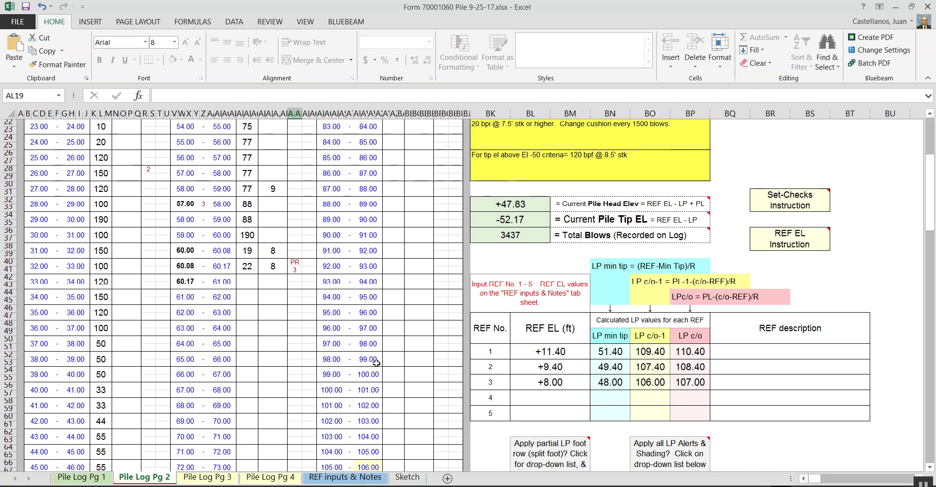
scroll(376, 363, down, 5)
scroll(376, 363, up, 6)
scroll(376, 363, down, 10)
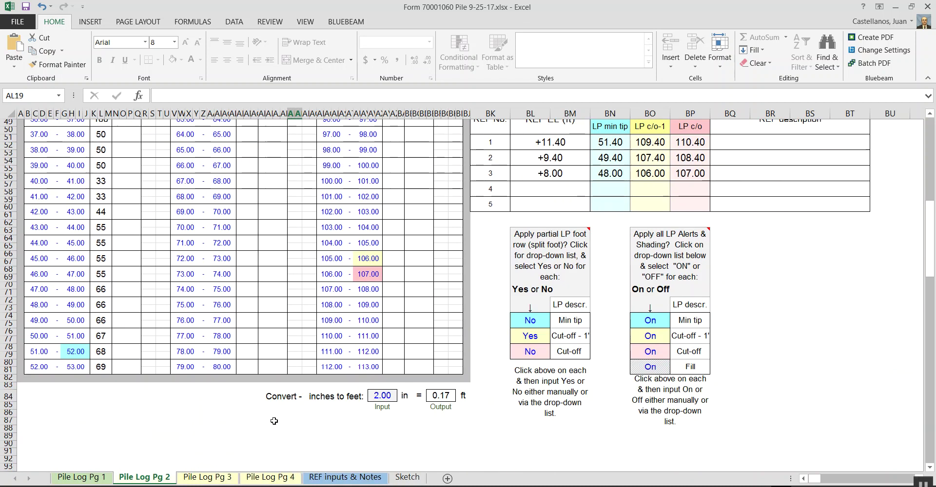
Clear the Depth Table Extended value on Pile Log Pg 2 and check the end of the depth table
scroll(243, 399, up, 7)
scroll(243, 400, up, 8)
click(248, 164)
click(266, 221)
scroll(382, 360, down, 5)
scroll(382, 359, down, 6)
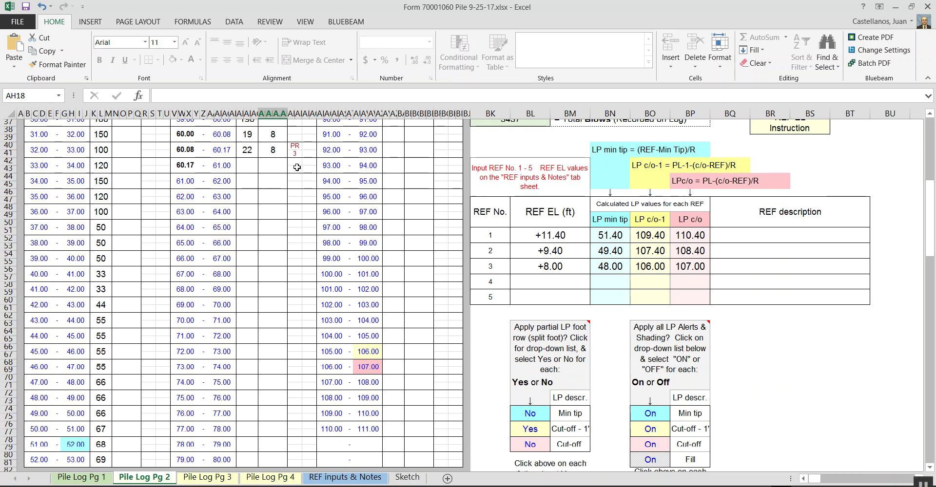
scroll(393, 359, down, 5)
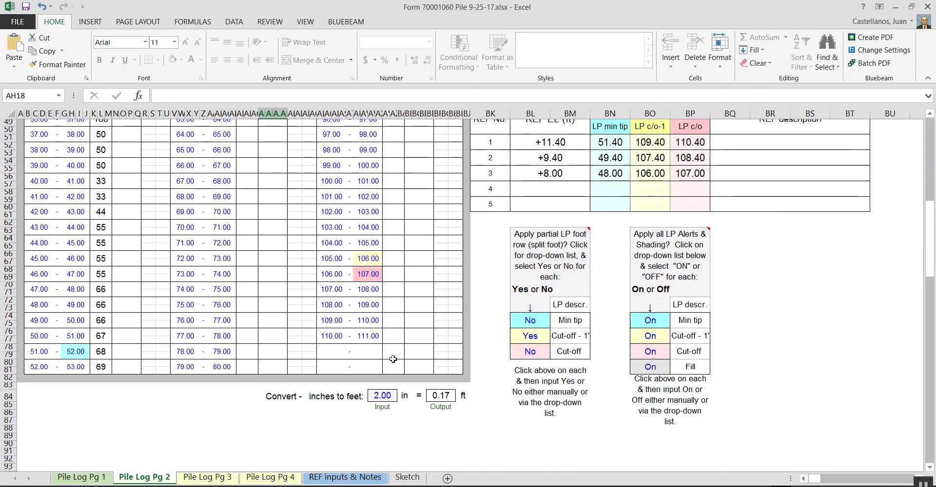
scroll(390, 351, up, 8)
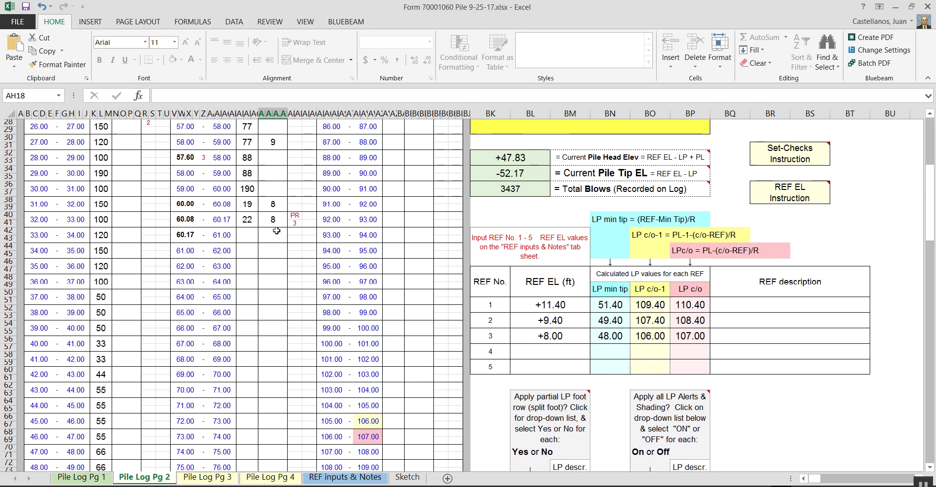
scroll(389, 372, down, 4)
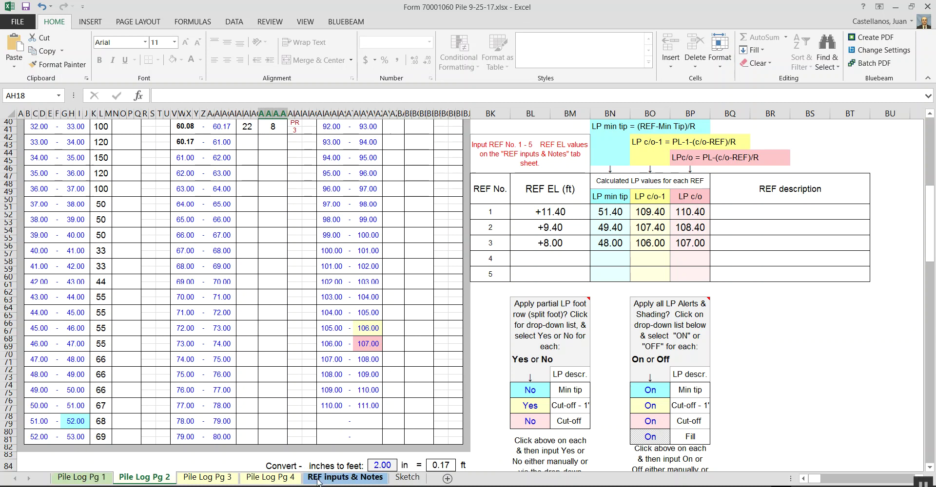
Examine the unused REF EL inputs for REF No. 4 and 5 on the REF inputs & Notes sheet and return to Pile Log Pg 2
click(336, 477)
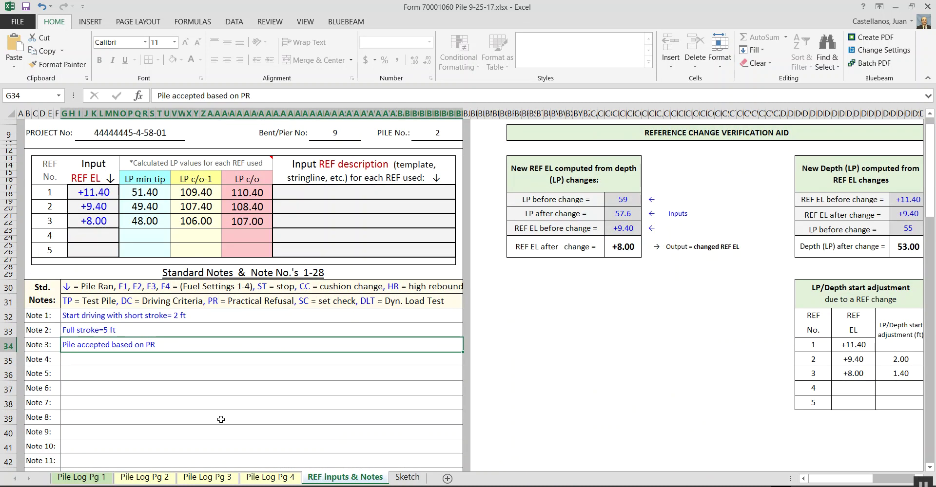
click(94, 234)
click(93, 247)
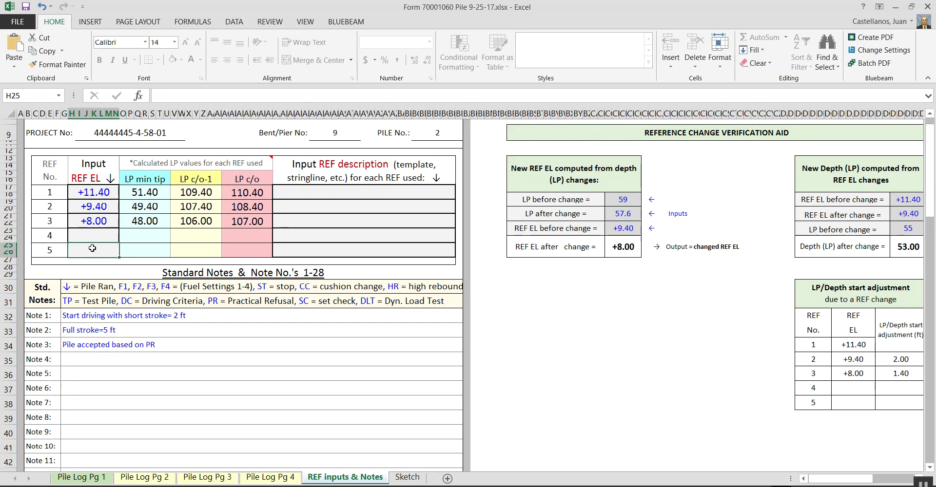
click(103, 479)
click(144, 477)
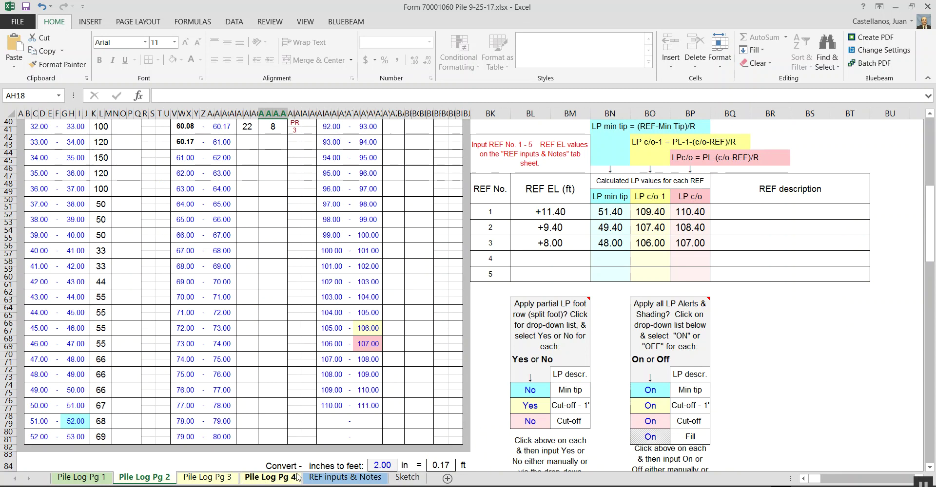
click(330, 480)
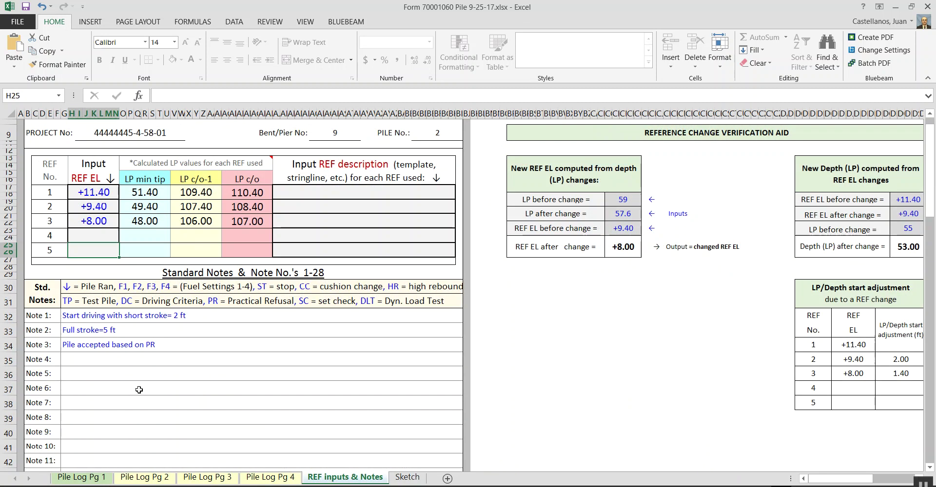
click(93, 230)
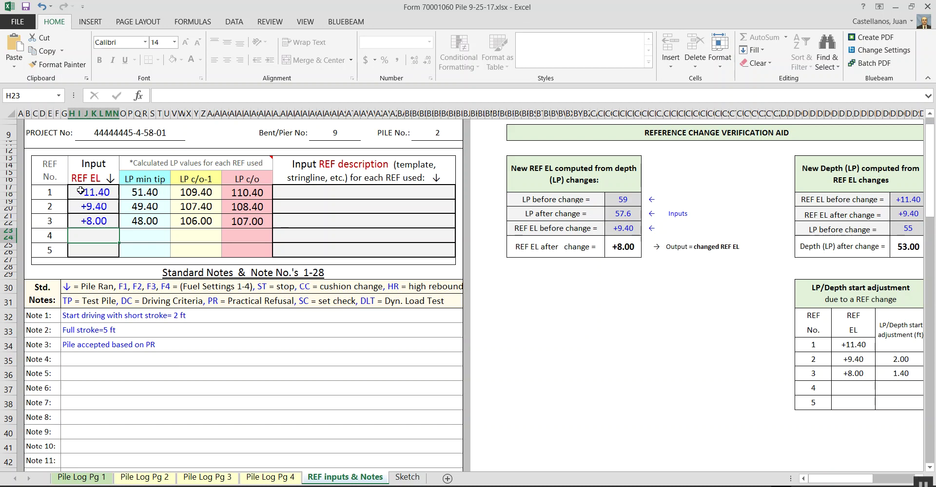
click(96, 247)
click(91, 234)
click(96, 251)
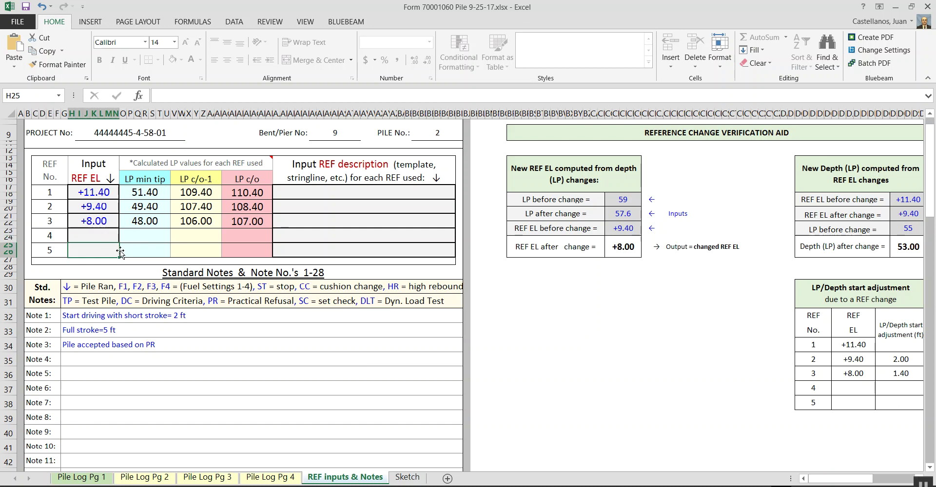
click(95, 233)
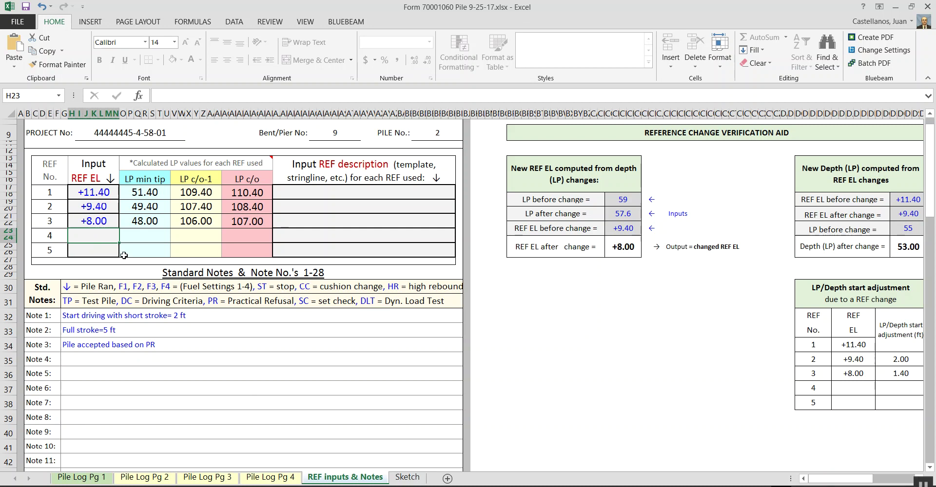
click(135, 478)
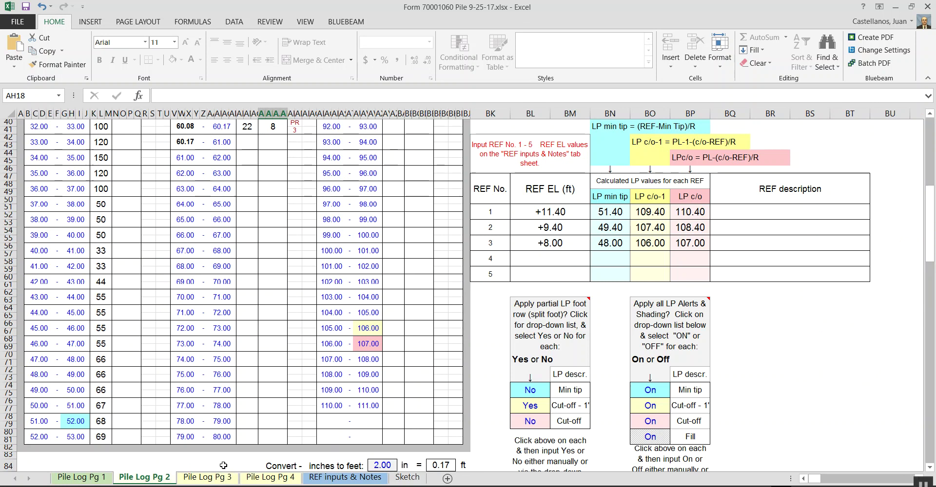
scroll(223, 466, up, 5)
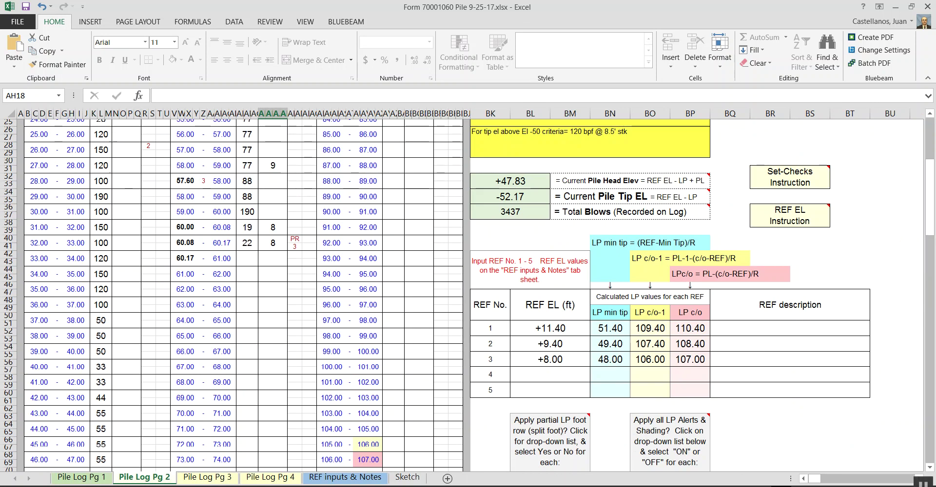